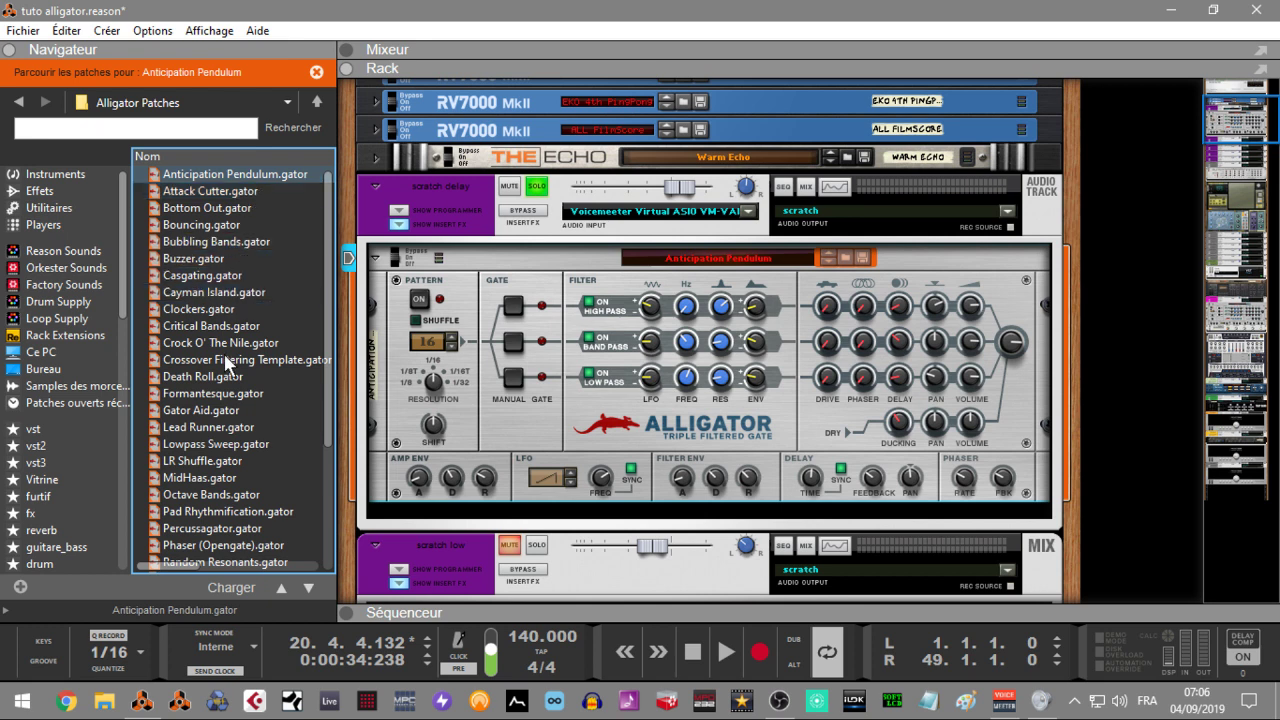
Switch on the Alligator's gate pattern, keeping pattern number 16.
left_click(427, 302)
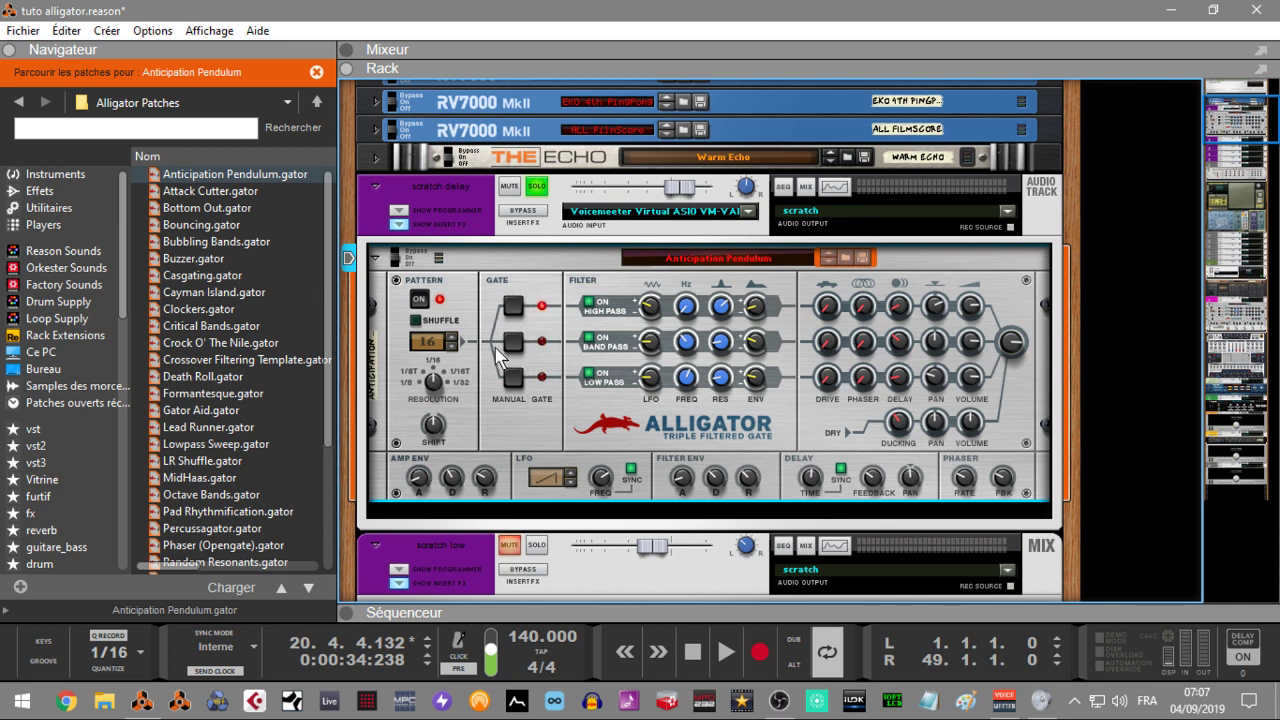
left_click(451, 346)
Examine the Alligator's filter LFO and frequency, pan and volume controls, and step through its LFO waveforms.
mouse_move(642, 313)
mouse_move(652, 392)
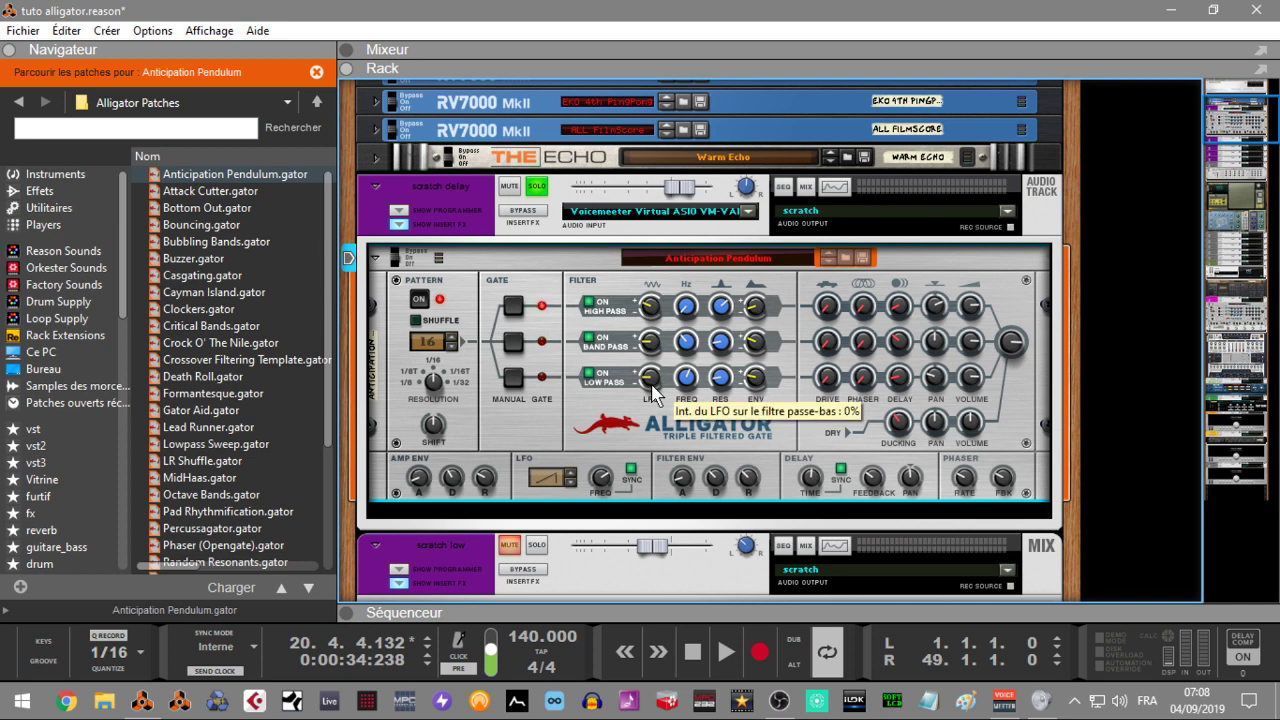
mouse_move(686, 312)
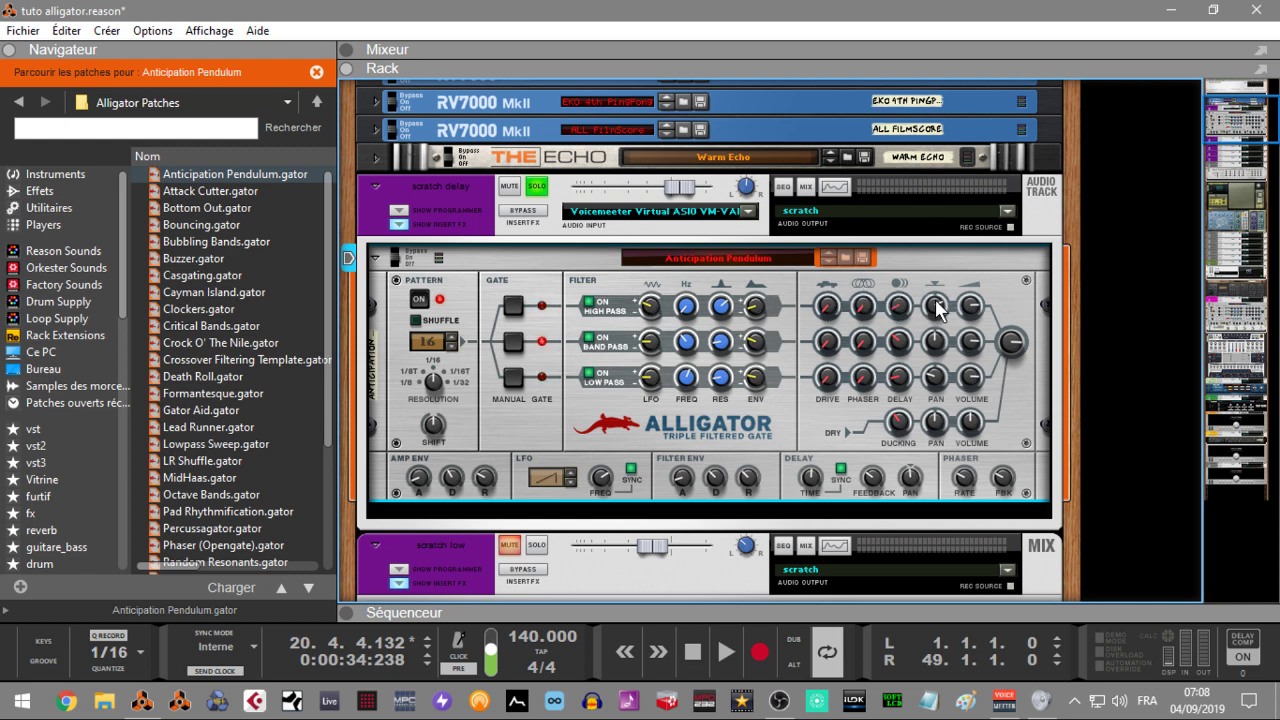
mouse_move(980, 313)
left_click(572, 485)
left_click(571, 483)
left_click(571, 484)
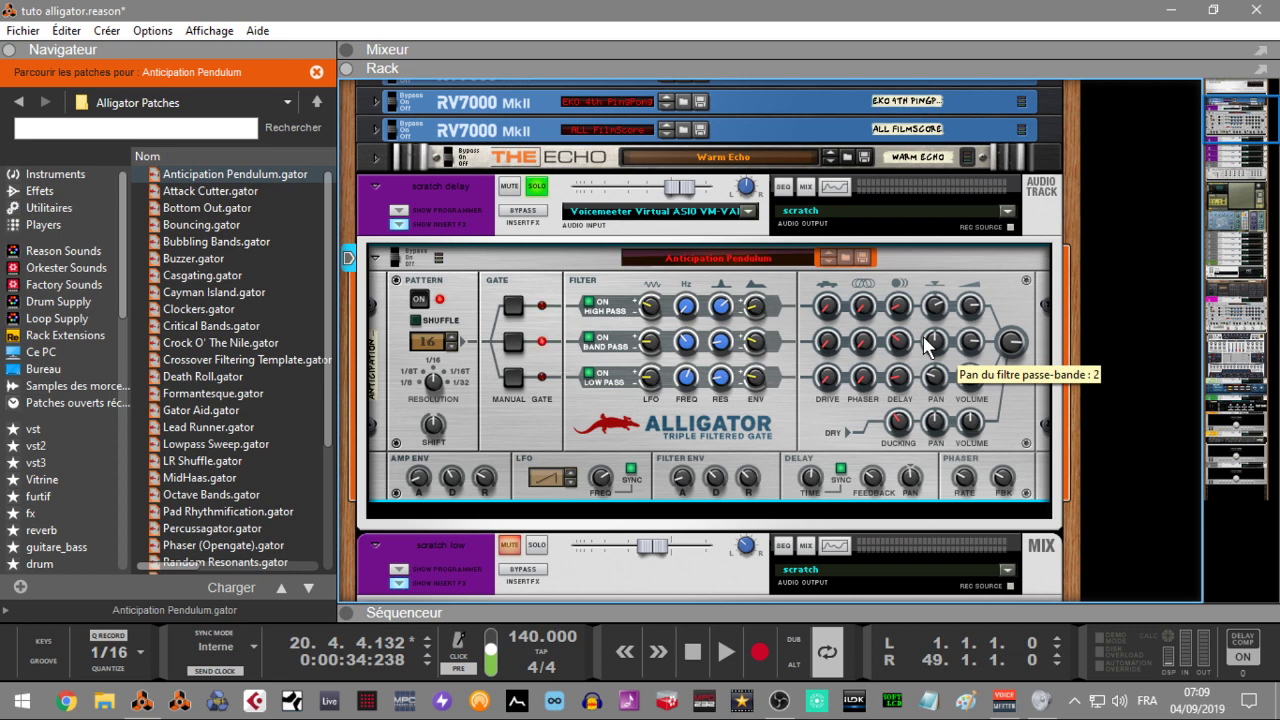
Flip the rack to its rear and show the insert FX section of the scratch high mix channel.
key("Tab")
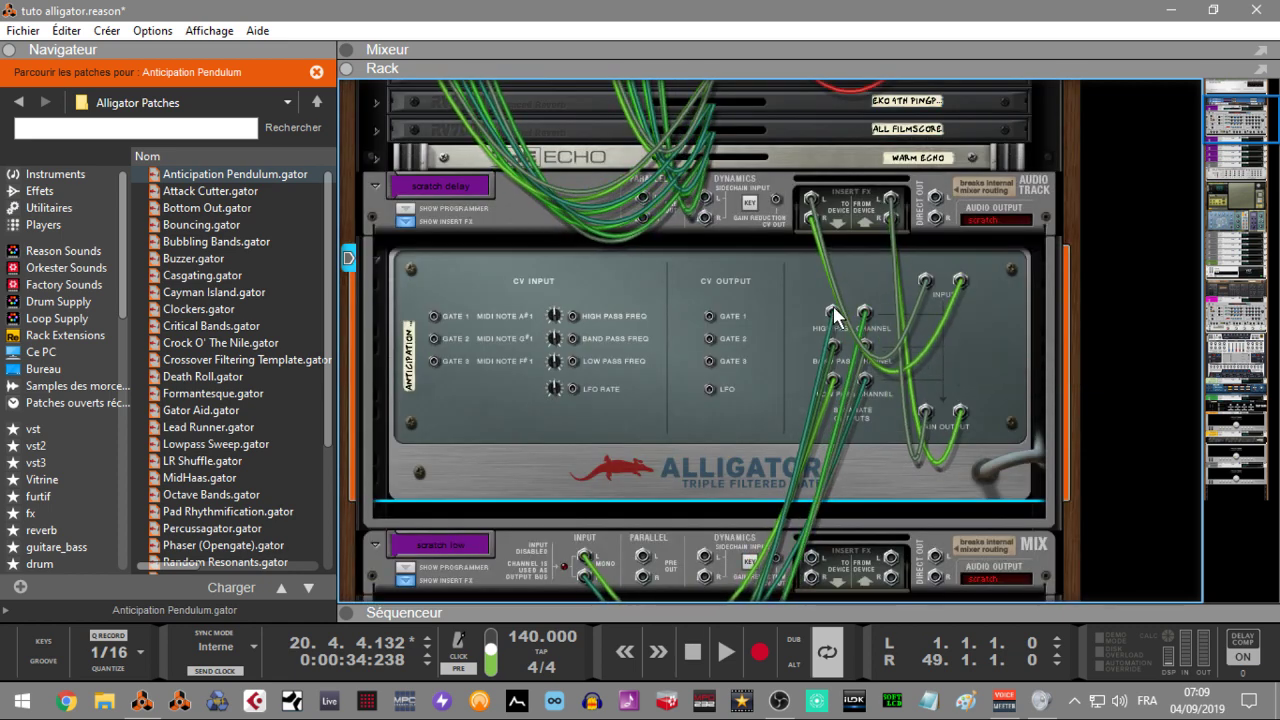
left_click_drag(1252, 112, 1254, 131)
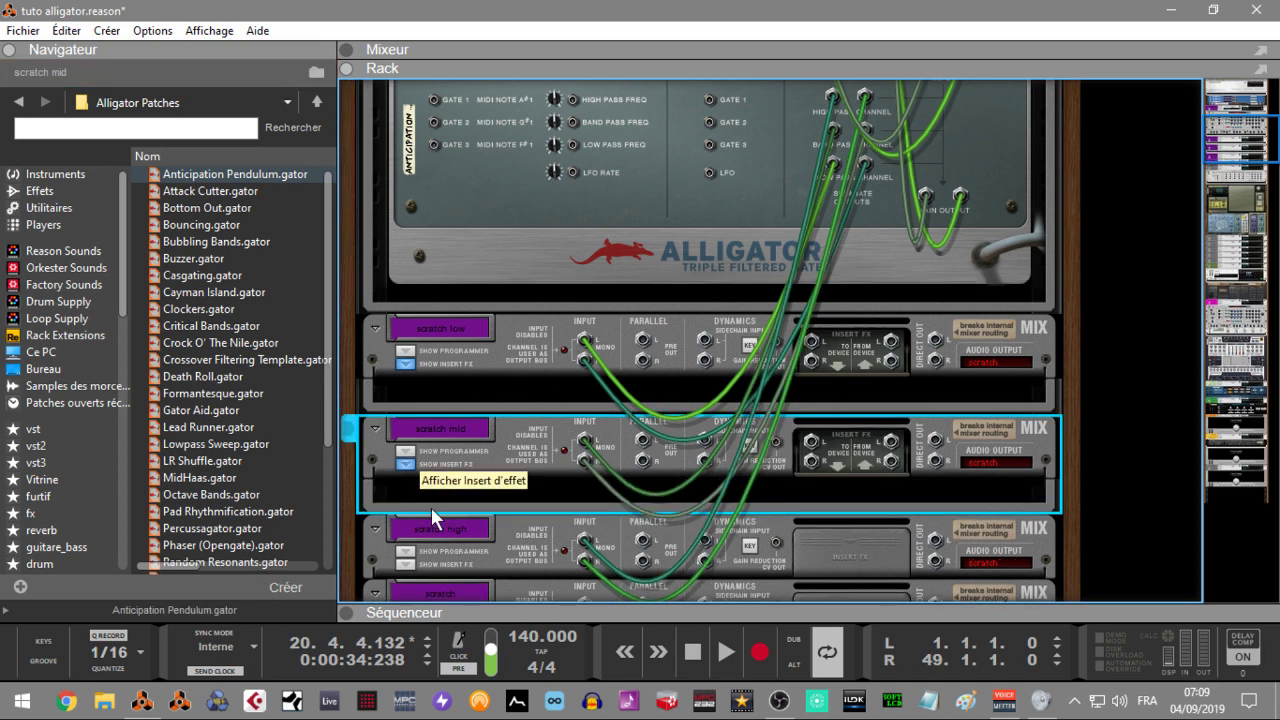
left_click(410, 578)
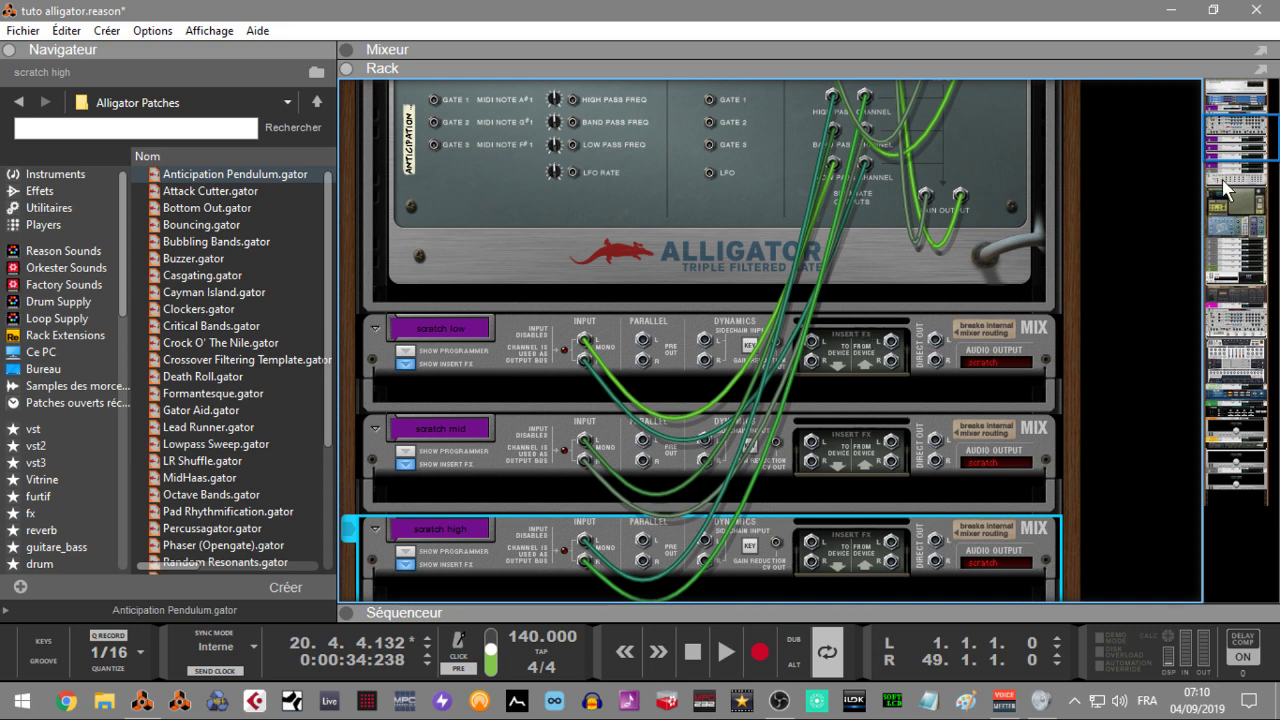
Compare the Alligator's rear input, main and separate output cabling with its front panel.
left_click_drag(1226, 152, 1226, 133)
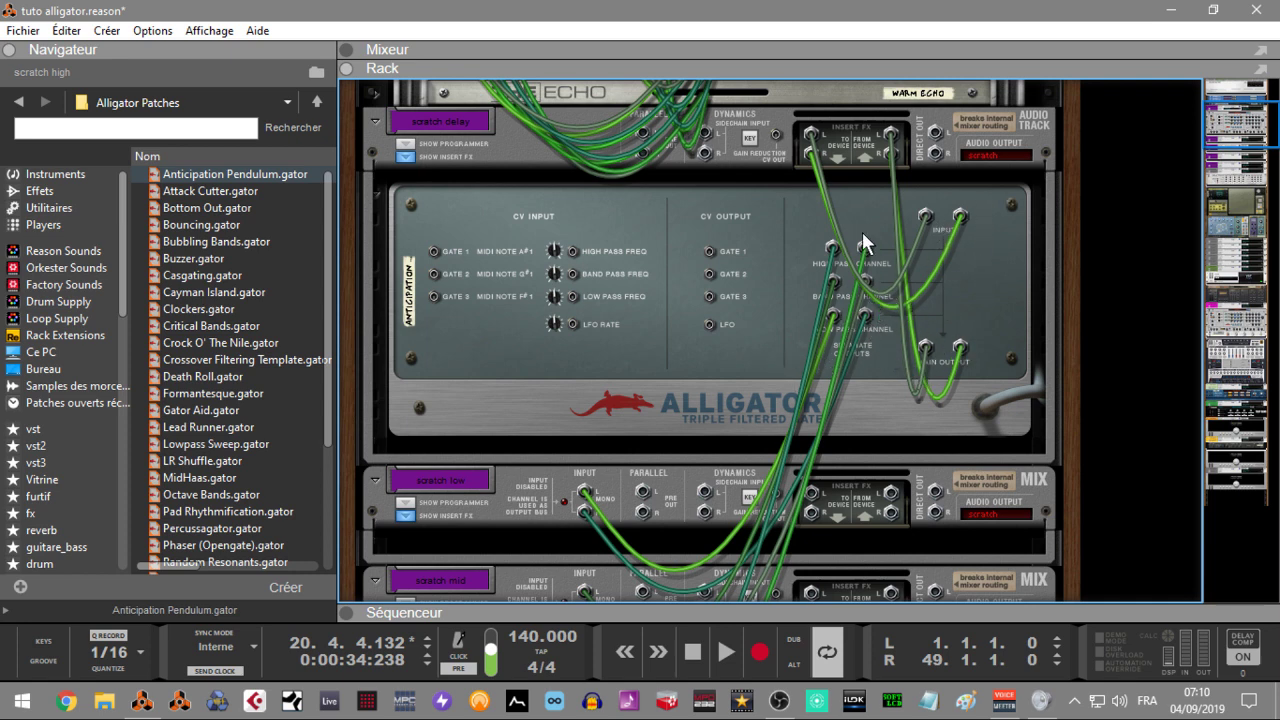
key("Tab")
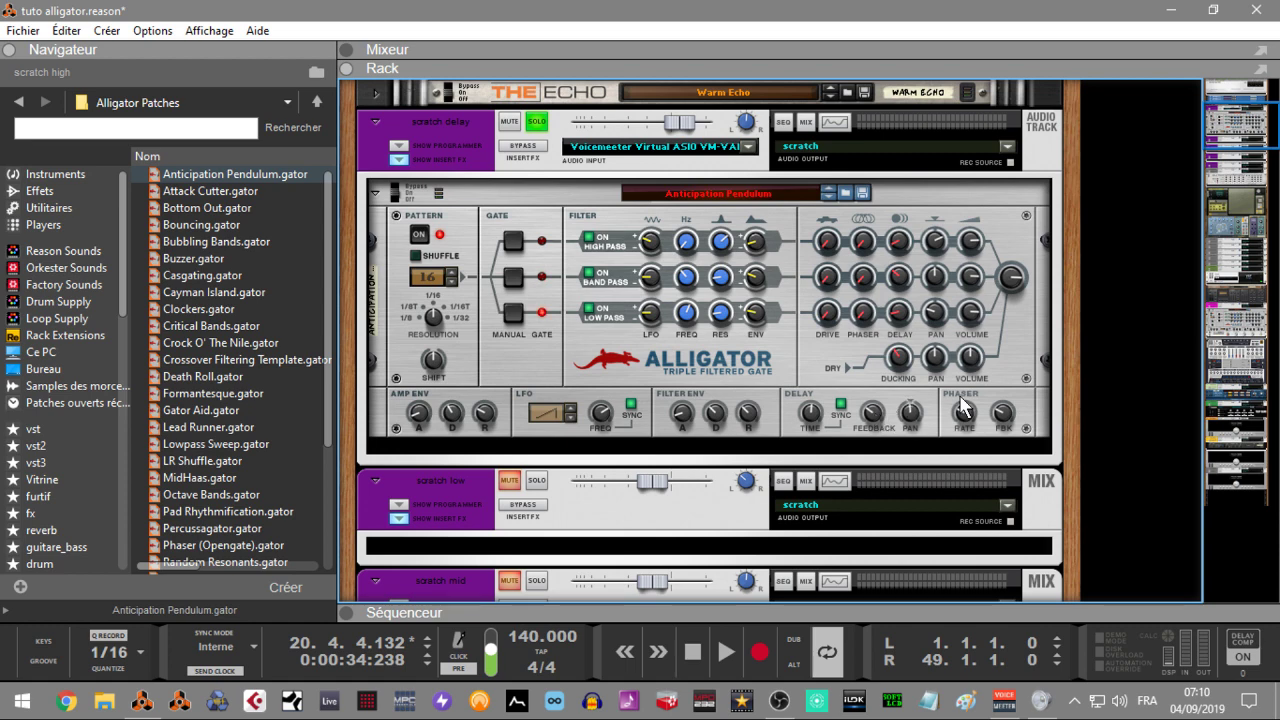
key("Tab")
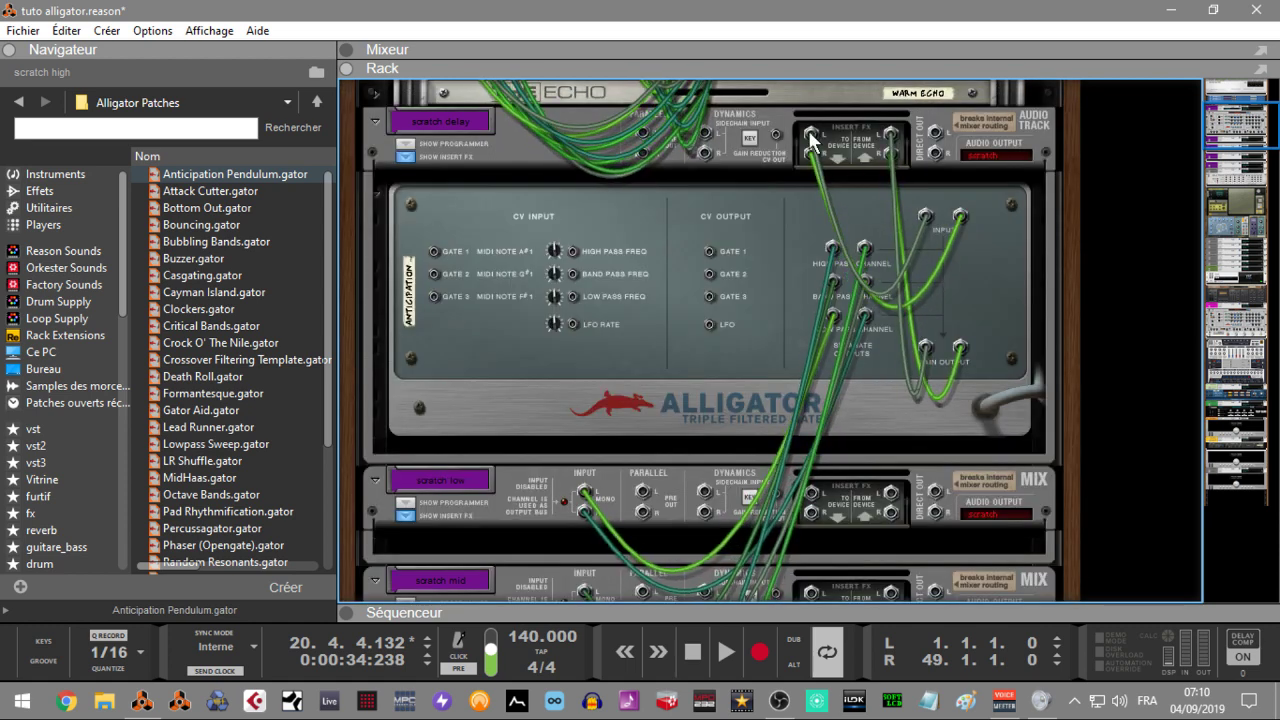
key("Tab")
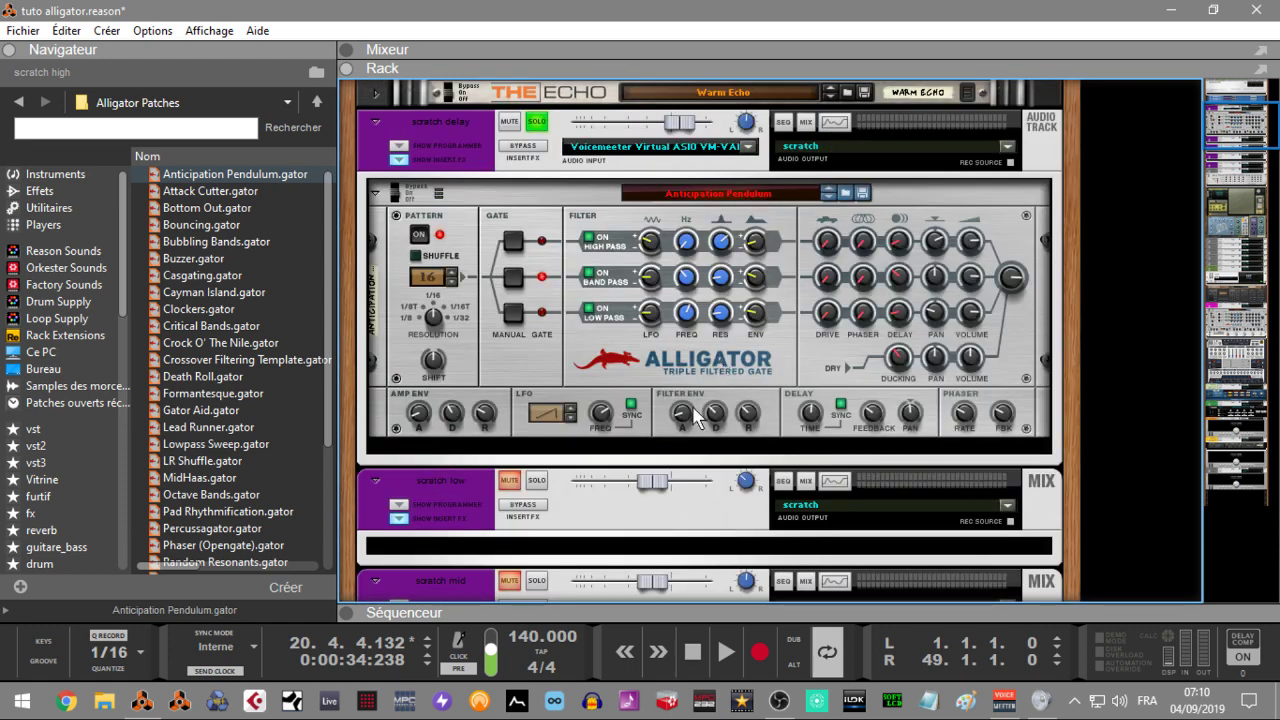
Turn off the solo on the scratch delay track and play the song from the start.
left_click(1230, 158)
left_click_drag(1230, 158, 1224, 121)
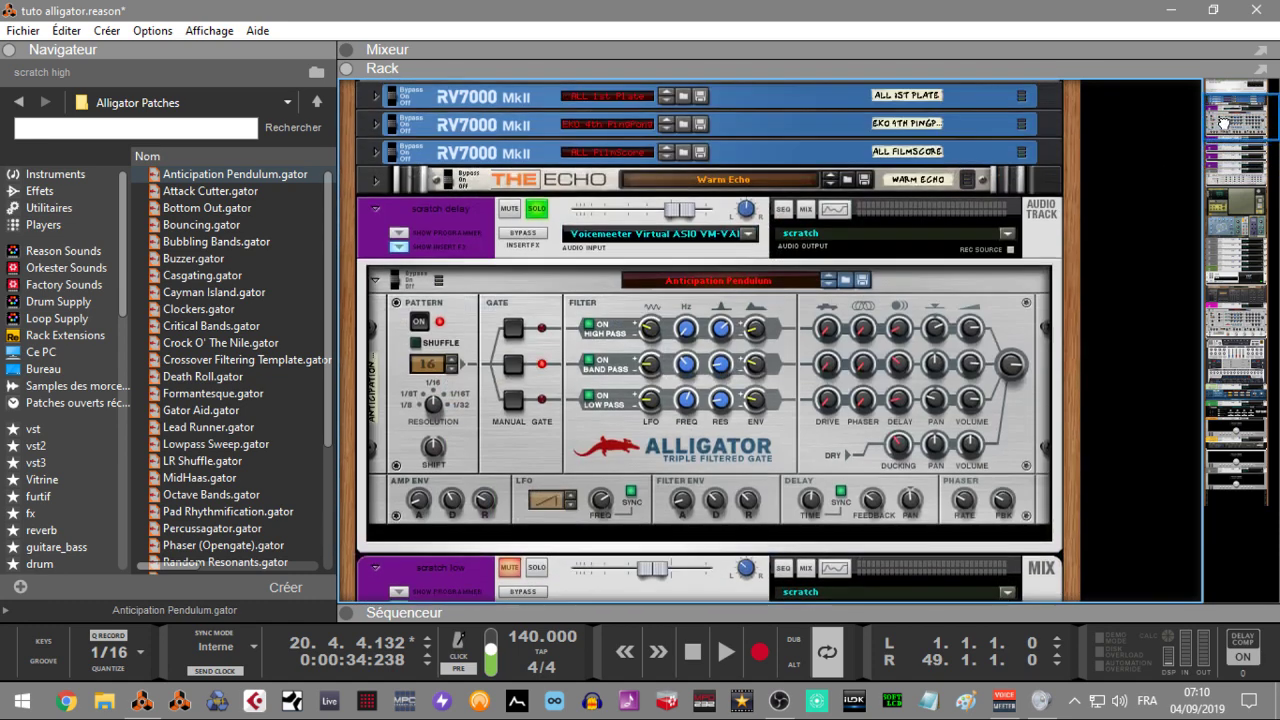
left_click(546, 221)
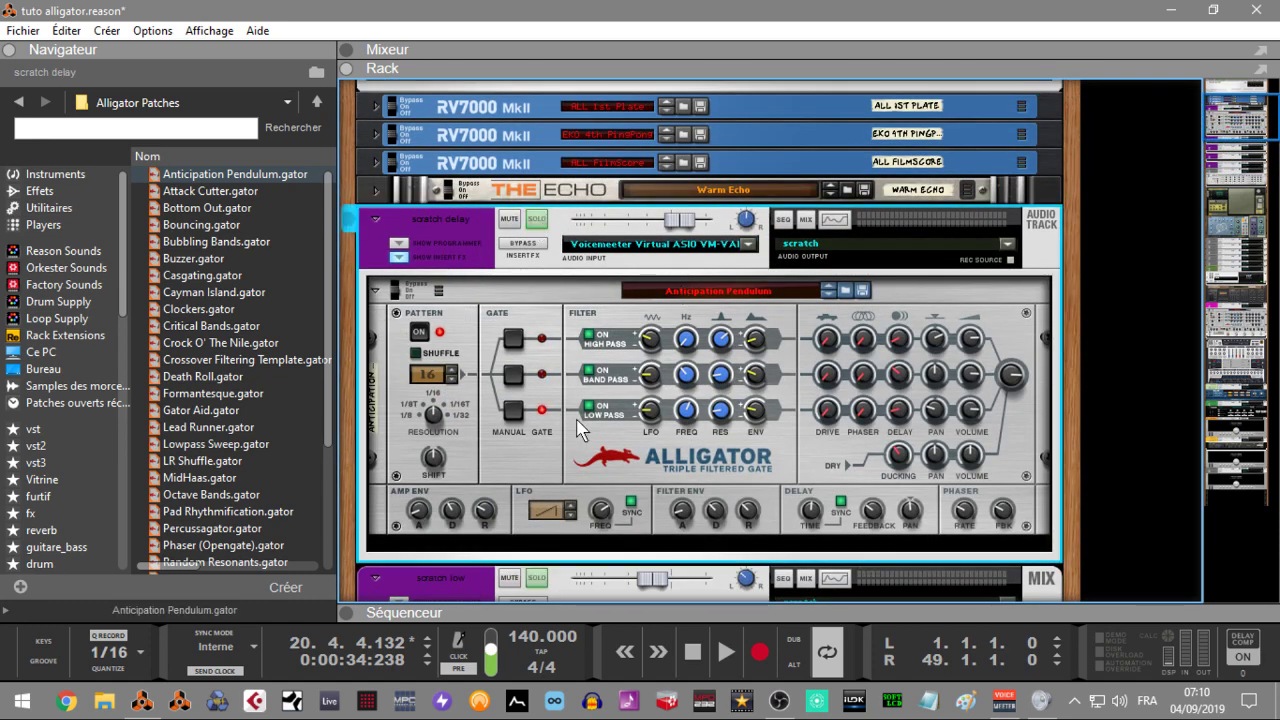
left_click_drag(1242, 119, 1248, 145)
key("KP_0")
key("space")
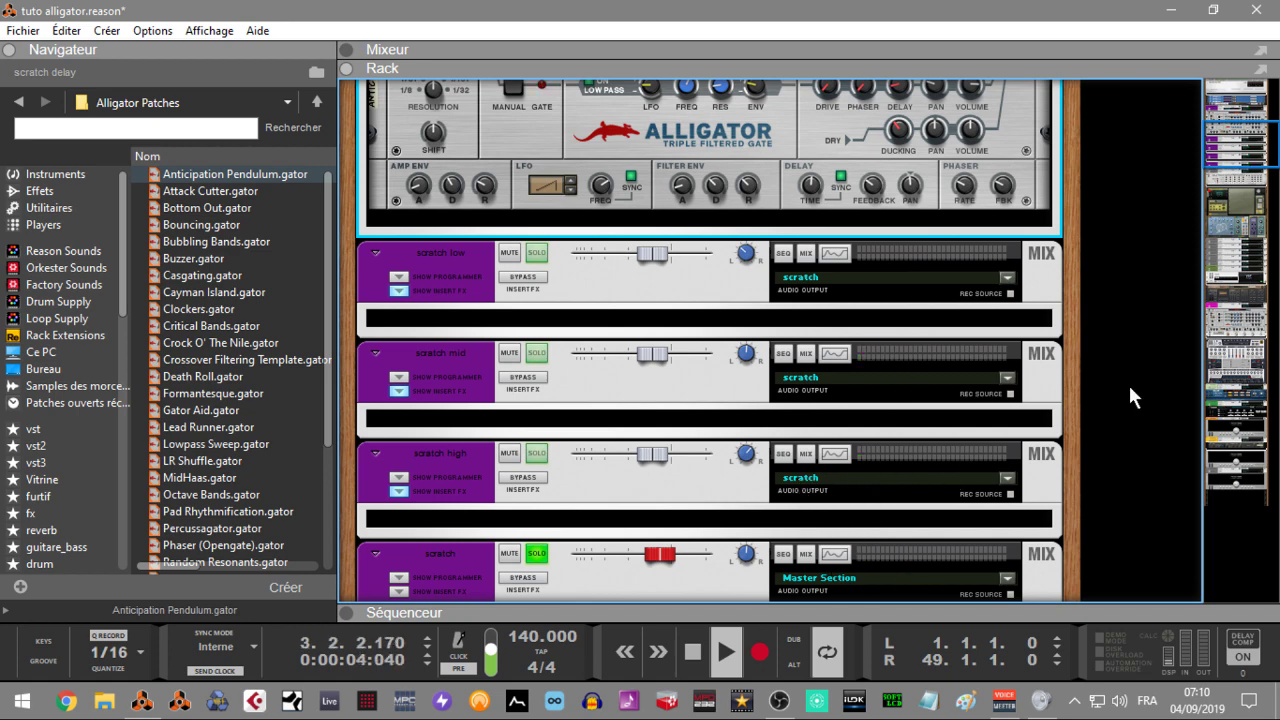
Solo the scratch low, scratch mid and scratch high channels during playback, and clear their solos again.
left_click_drag(1232, 143, 1232, 114)
left_click(537, 252)
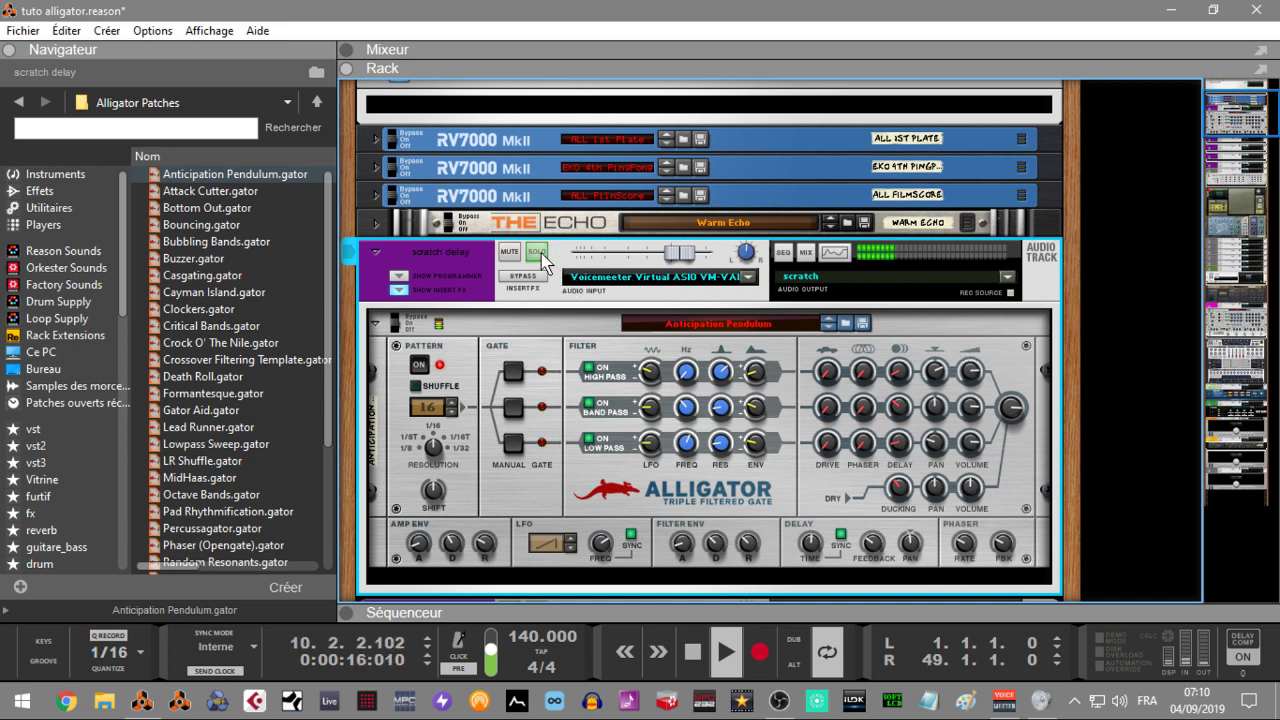
scroll(1146, 162, "down", 5)
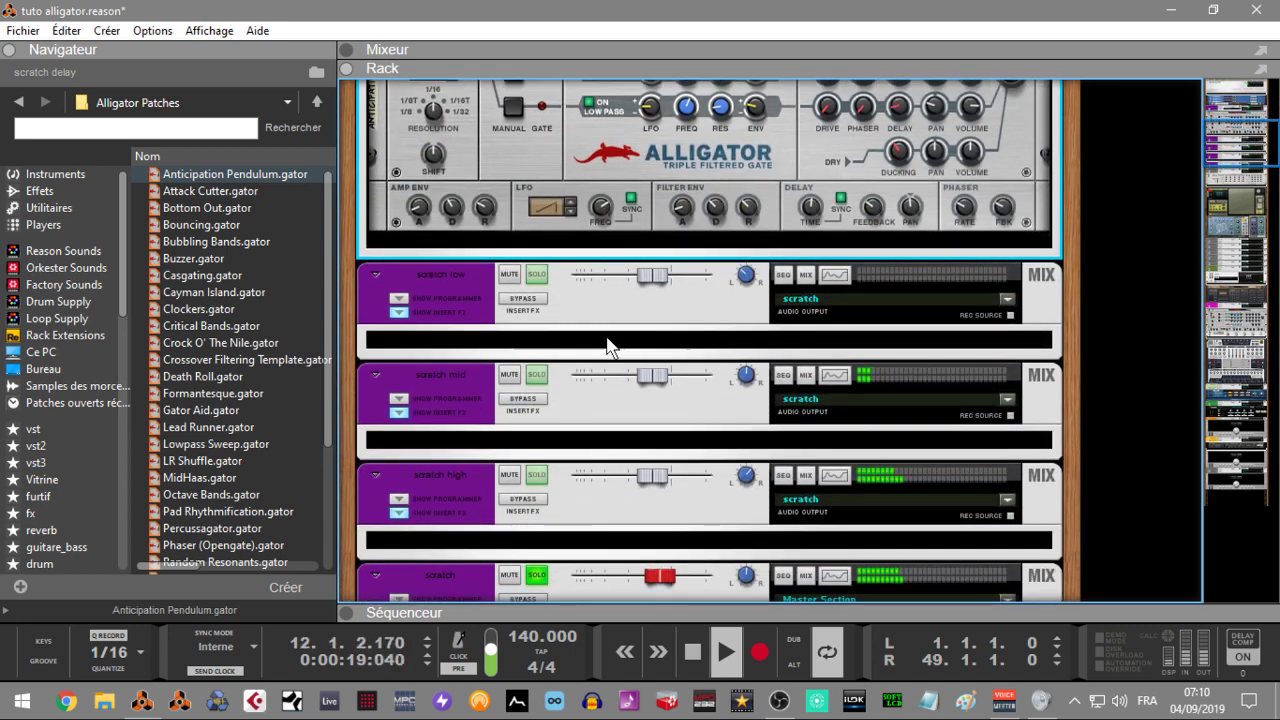
left_click(537, 274)
left_click(540, 378)
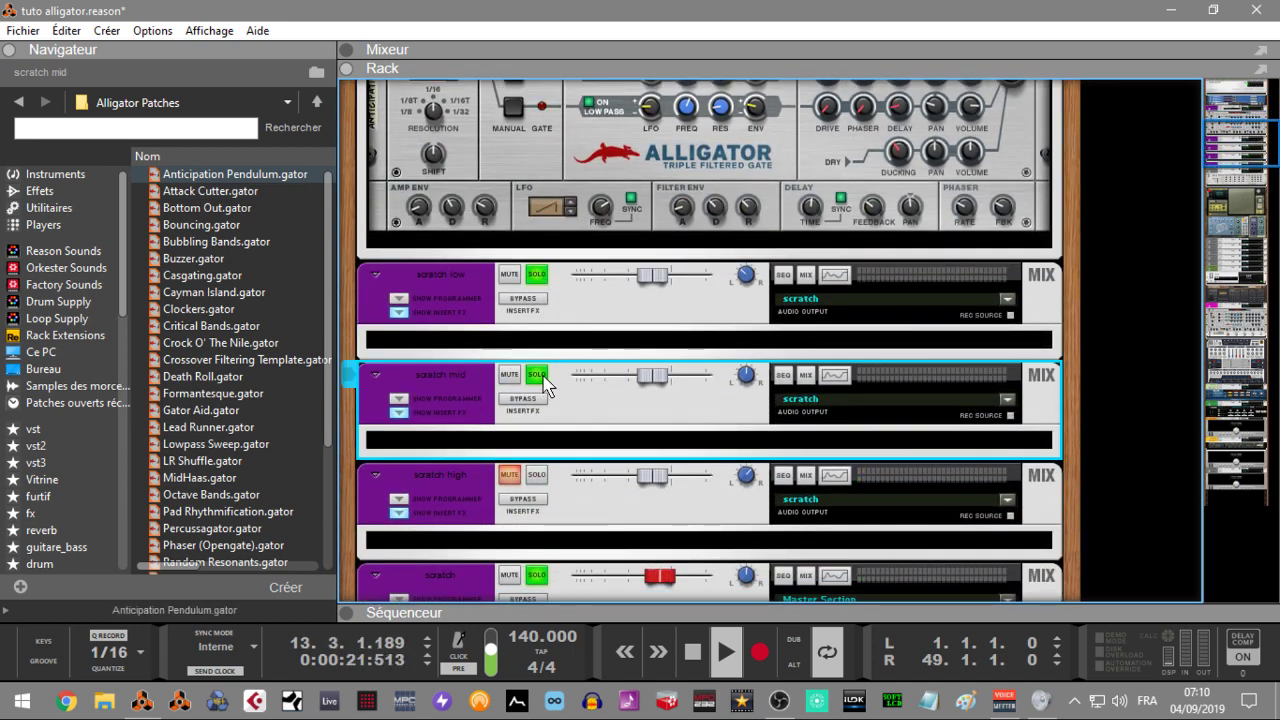
left_click(540, 480)
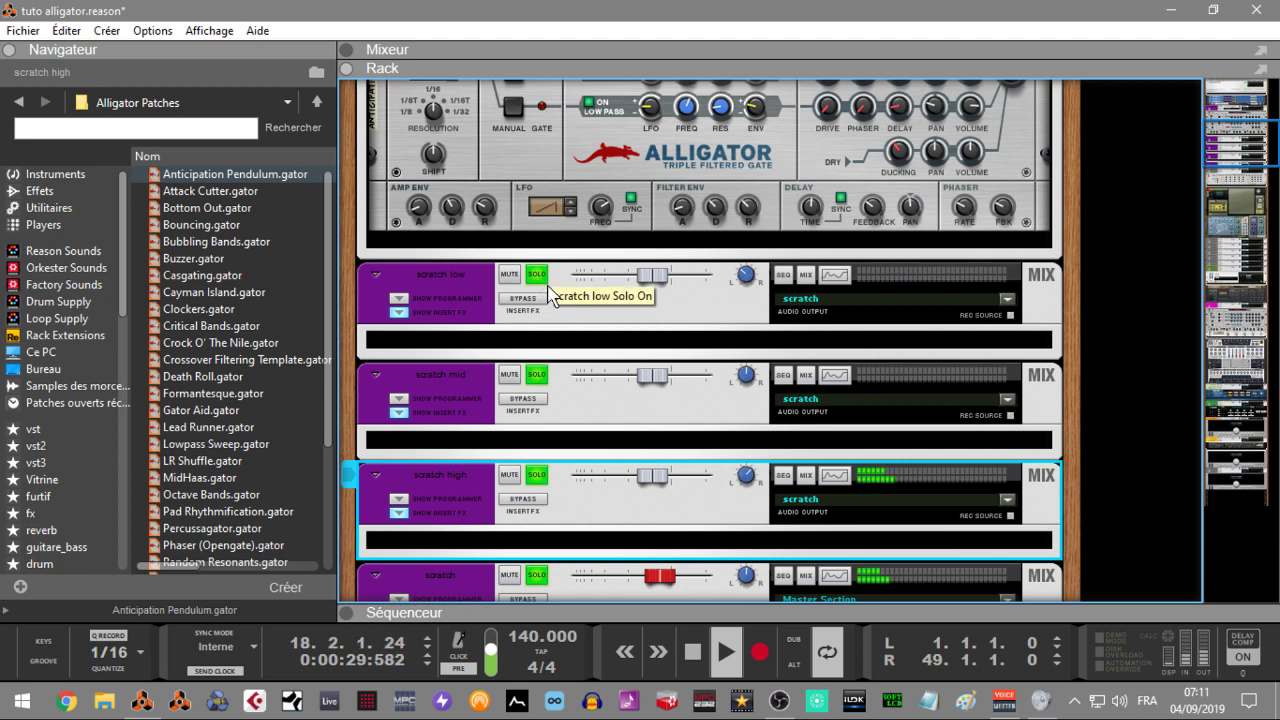
left_click(537, 476)
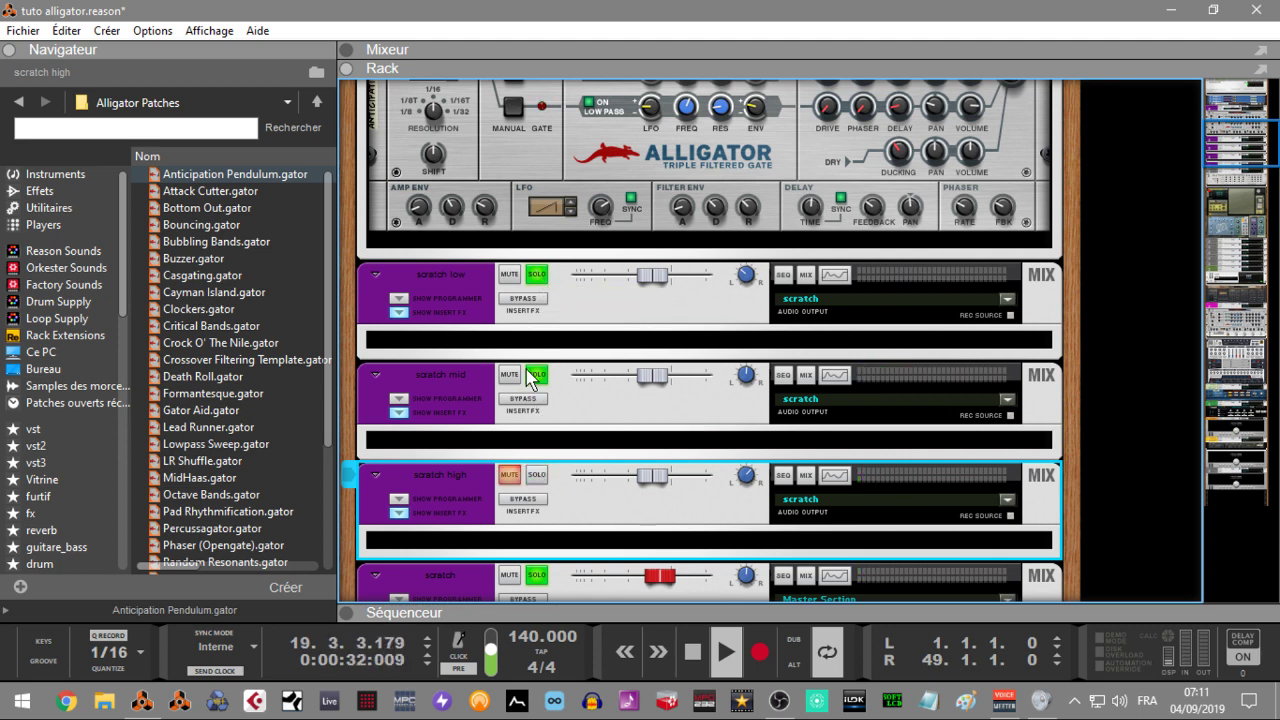
left_click(537, 375)
left_click(548, 284)
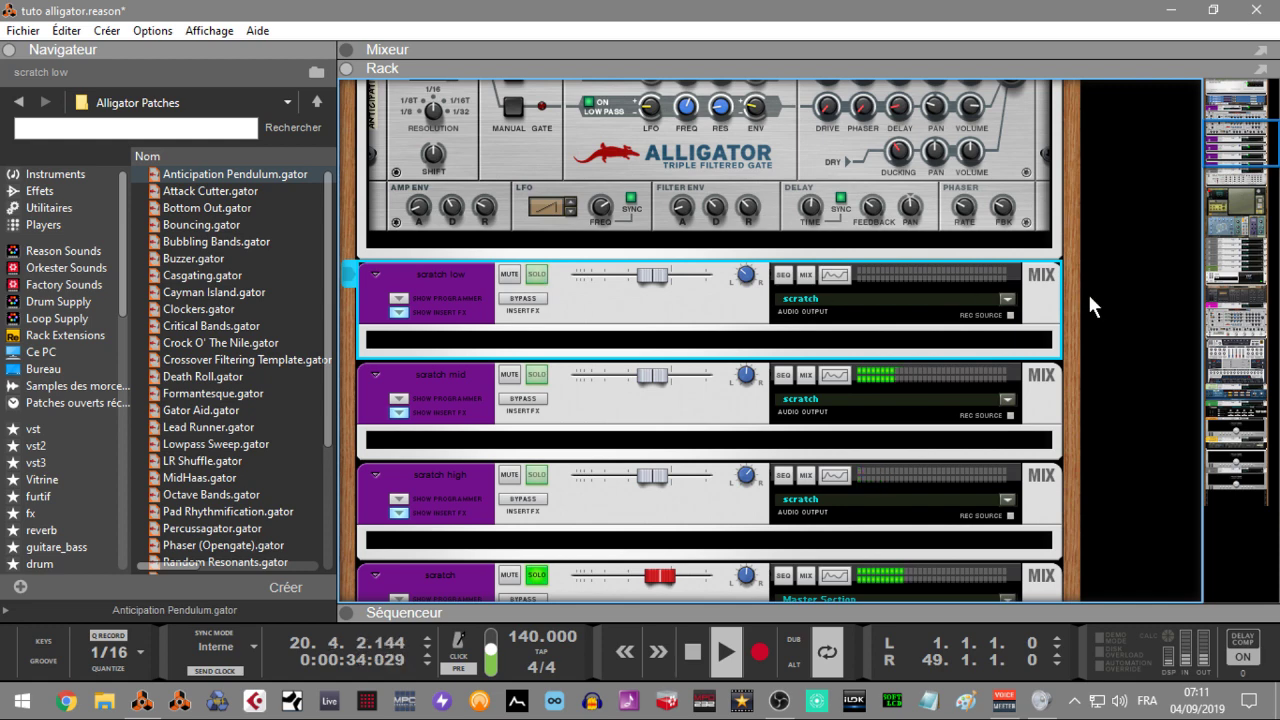
Stop playback and look at the gate CV inputs on the Alligator's rear.
mouse_move(1238, 143)
left_mouse_down()
mouse_move(1245, 172)
mouse_move(1238, 132)
left_mouse_up()
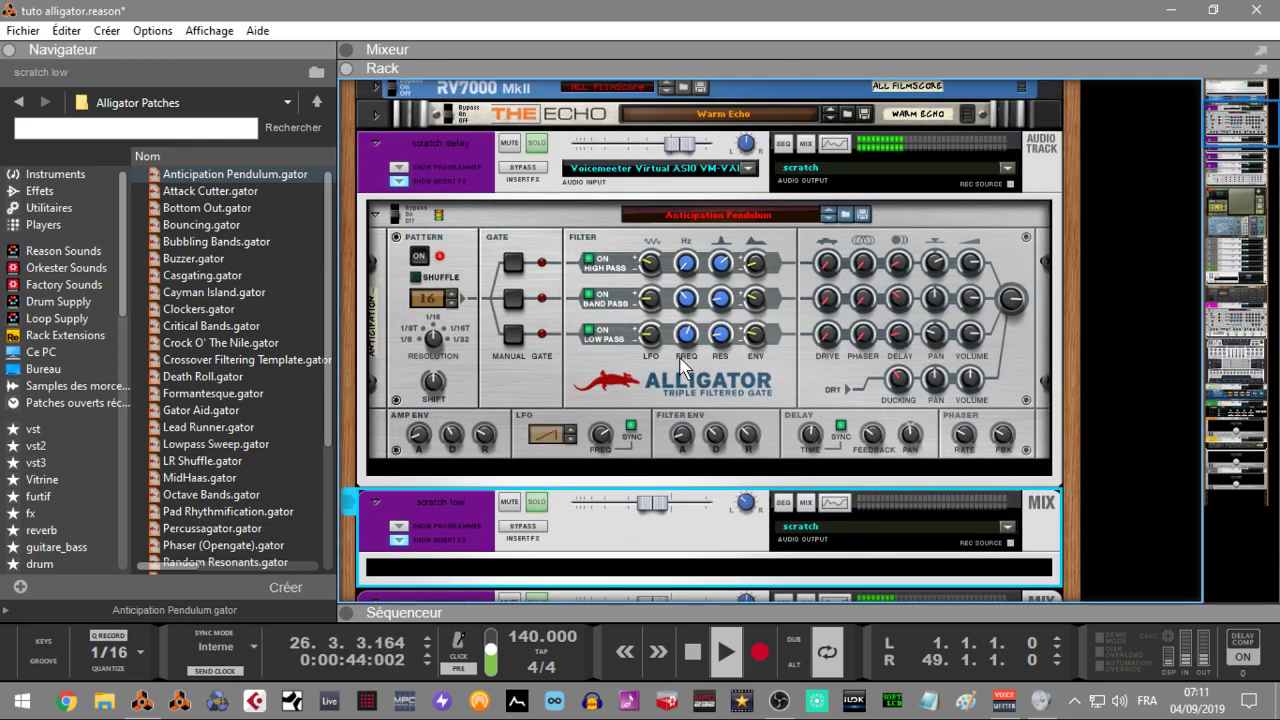
key("space")
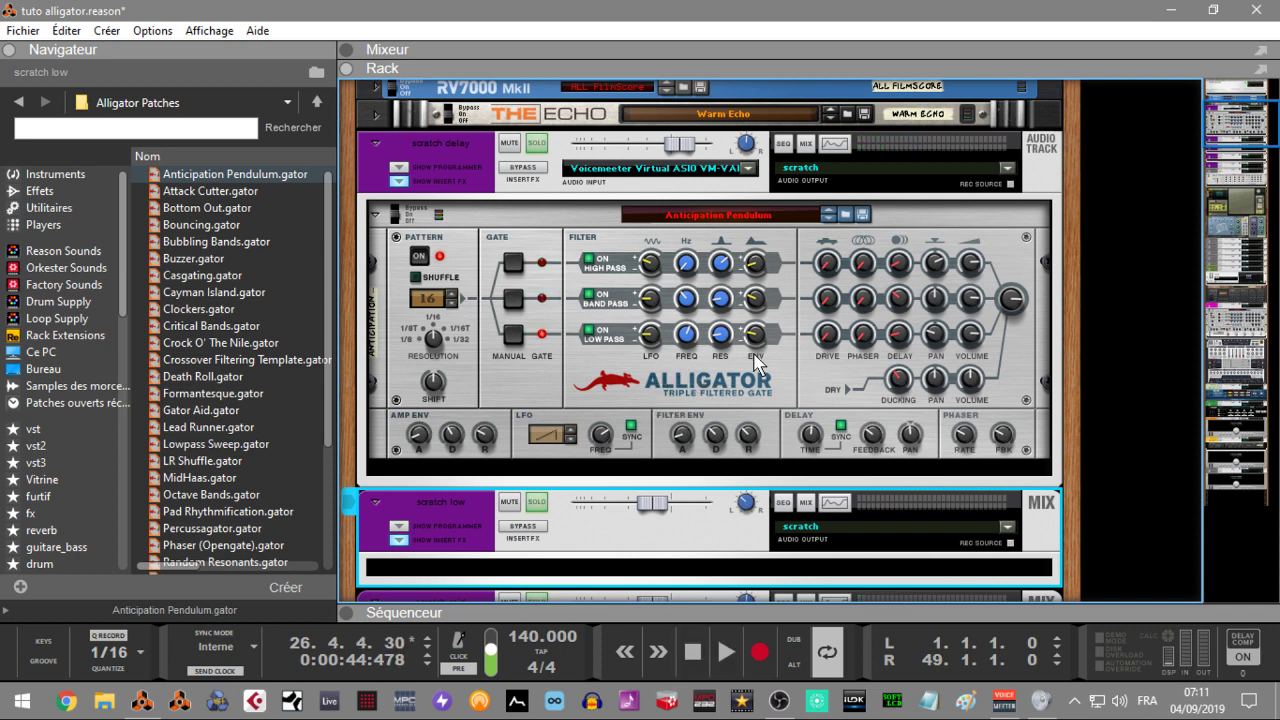
key("Tab")
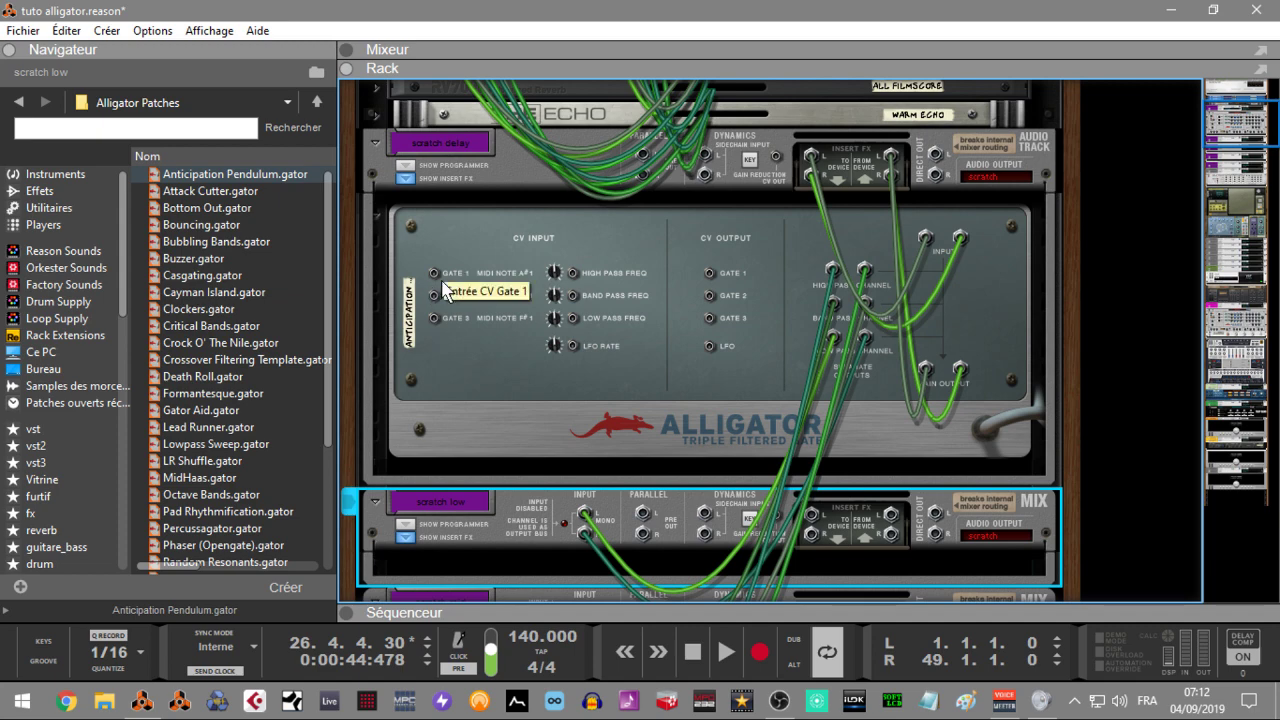
key("Tab")
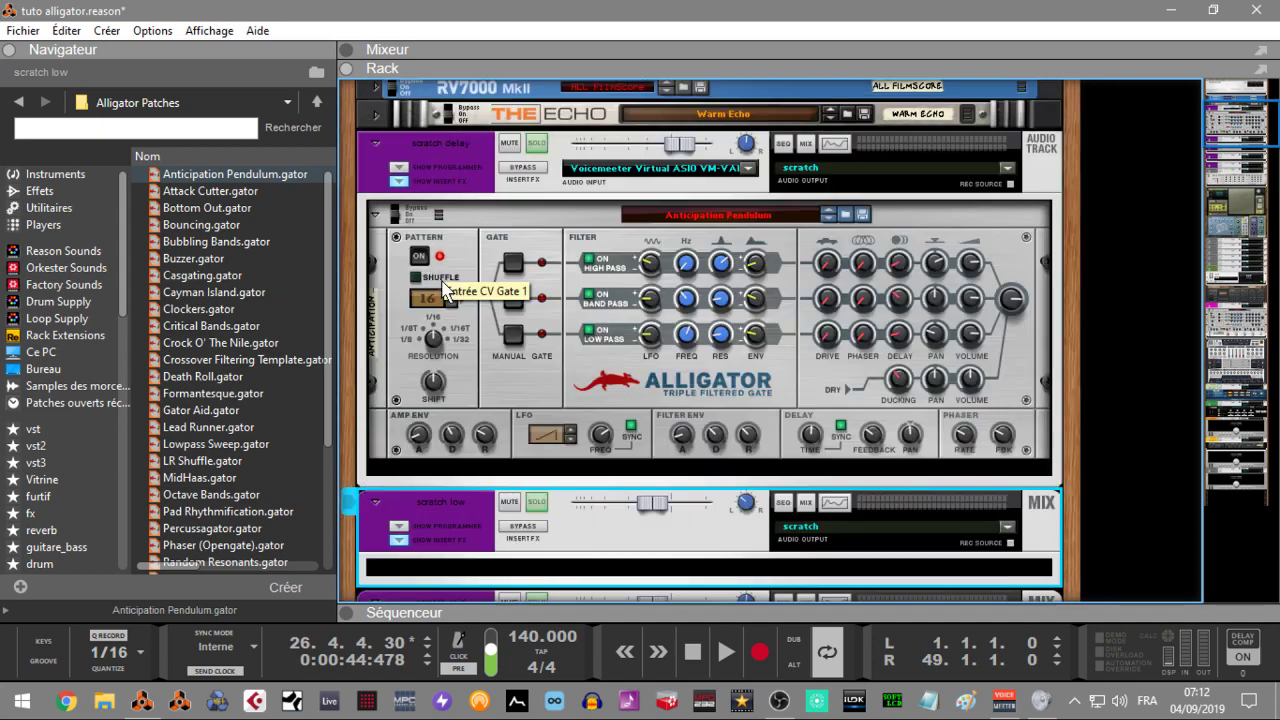
Toggle the Alligator's pattern off and on, and raise the pattern number to 63.
left_click(421, 259)
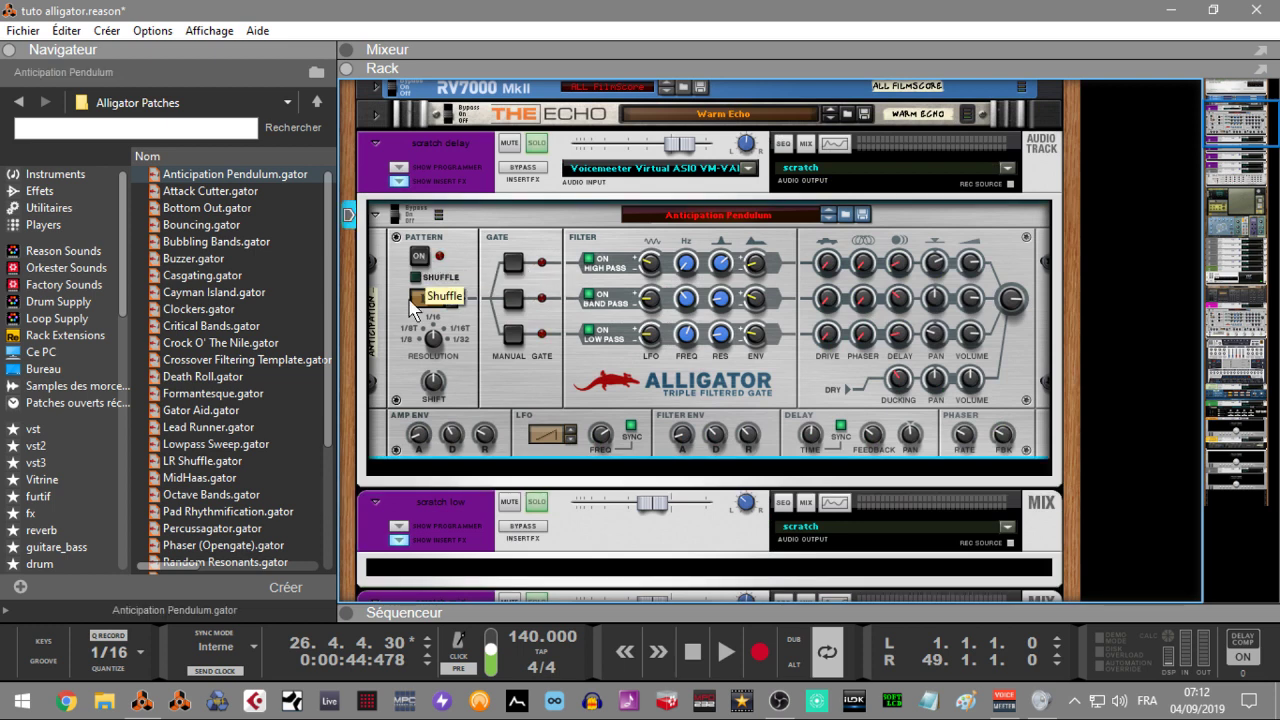
left_click(420, 257)
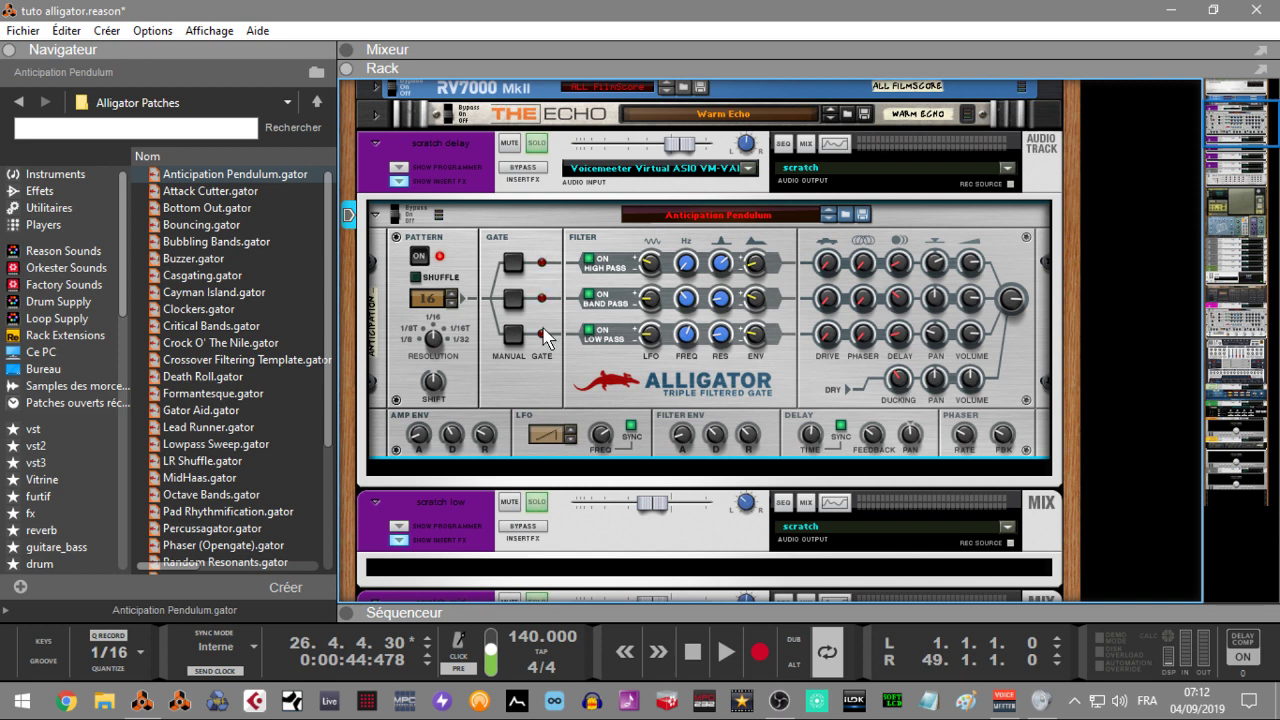
left_click(452, 293)
left_click_drag(455, 300, 452, 128)
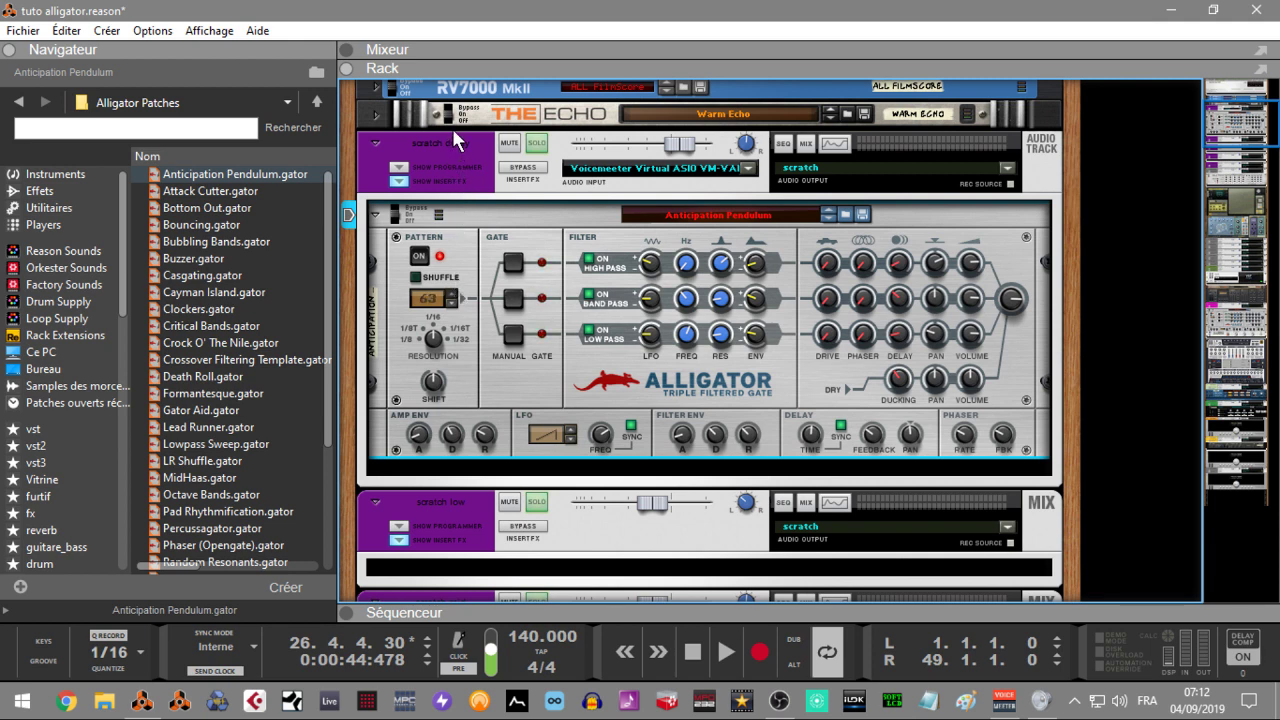
Set the Alligator's pattern number to 16 and switch the pattern off.
left_click(452, 303)
left_click_drag(451, 304, 451, 304)
left_click(451, 304)
left_click(451, 304)
Examine the gate MIDI note labels on the Alligator's rear, its device options and its track in the sequencer.
key("Tab")
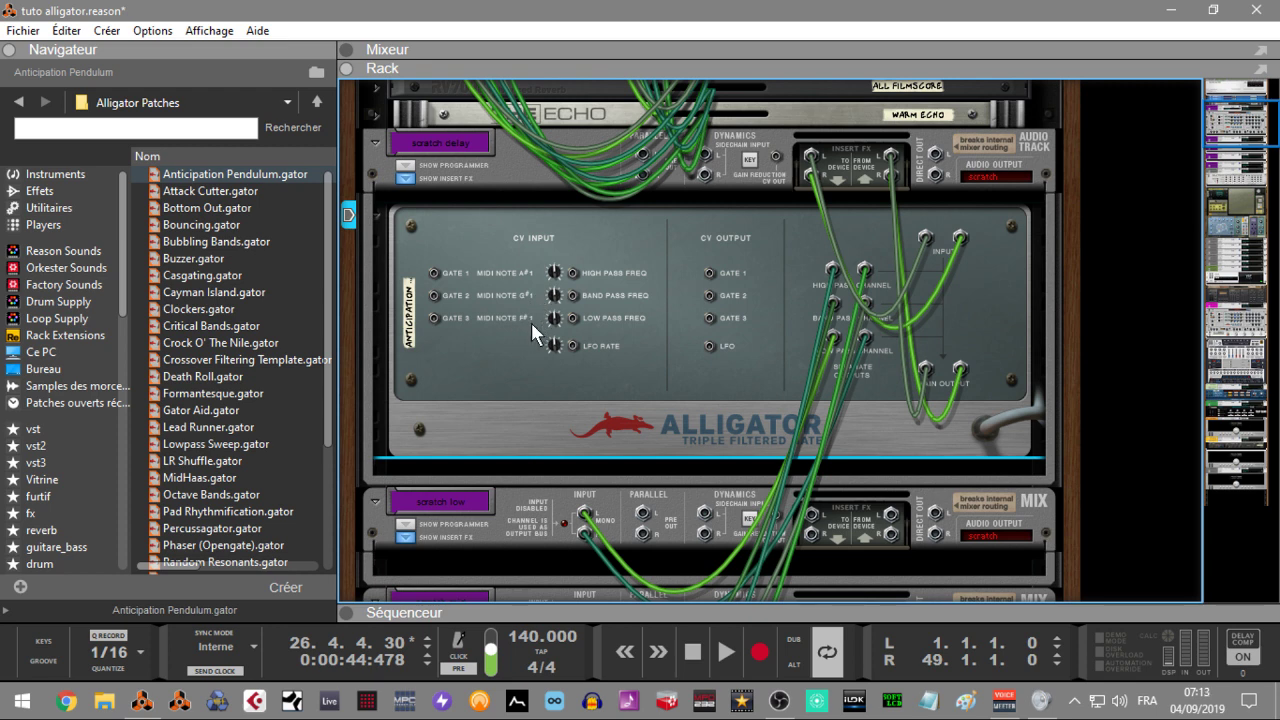
key("Tab")
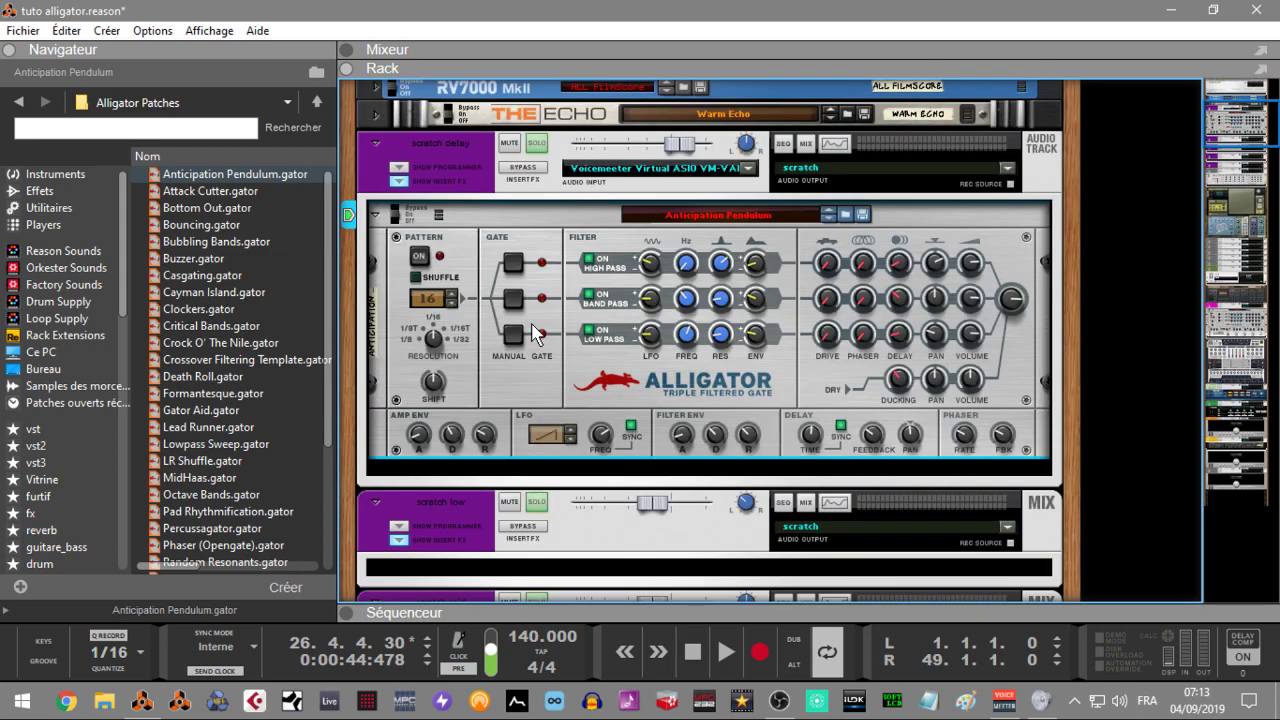
right_click(561, 290)
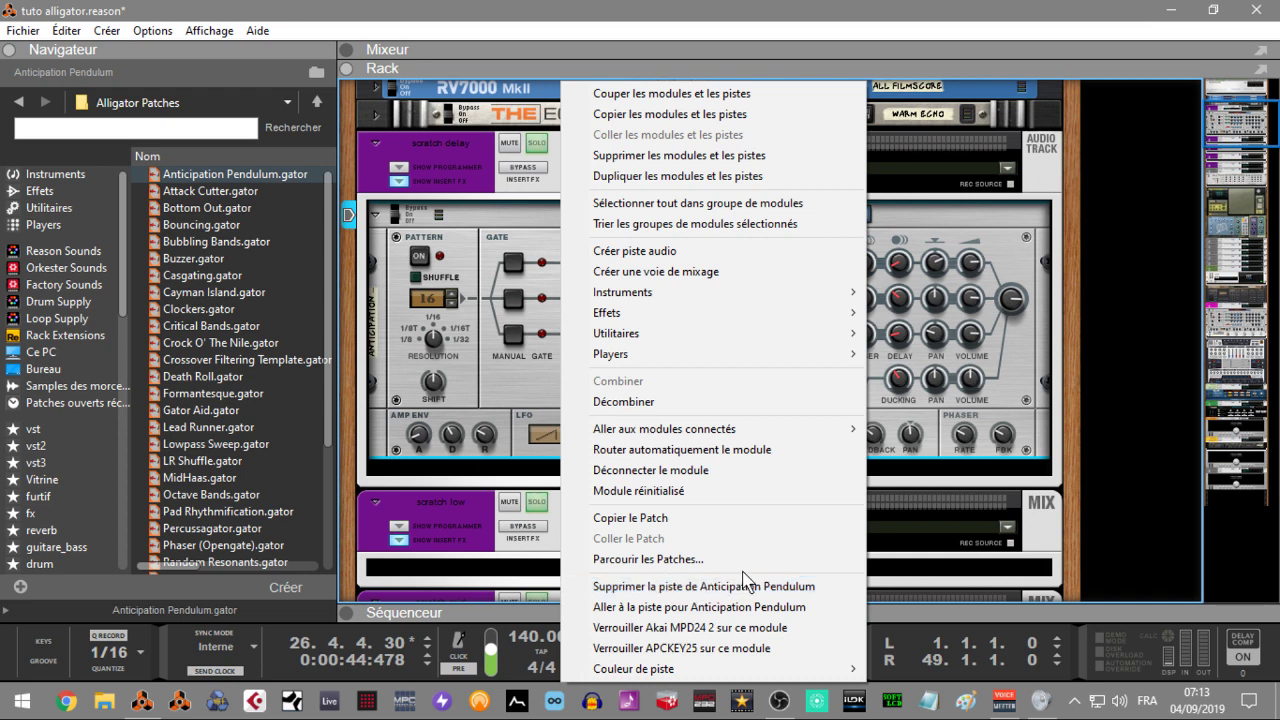
left_click(1002, 381)
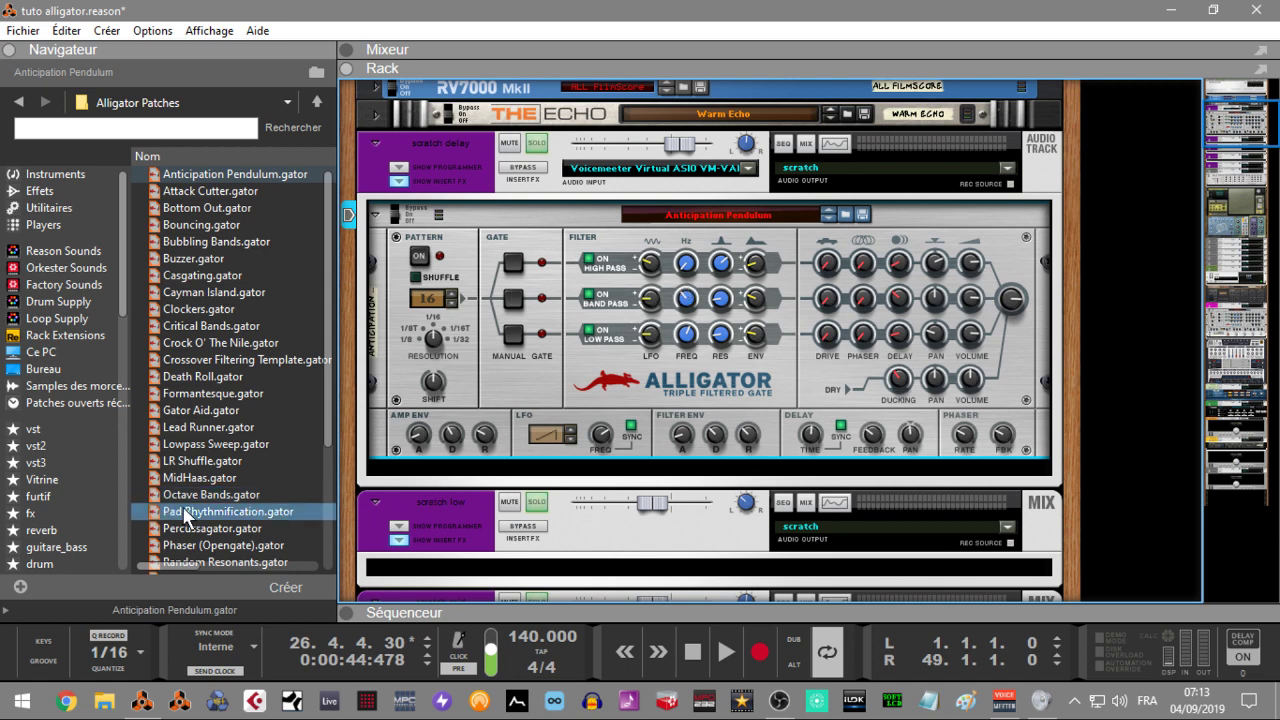
left_click(350, 619)
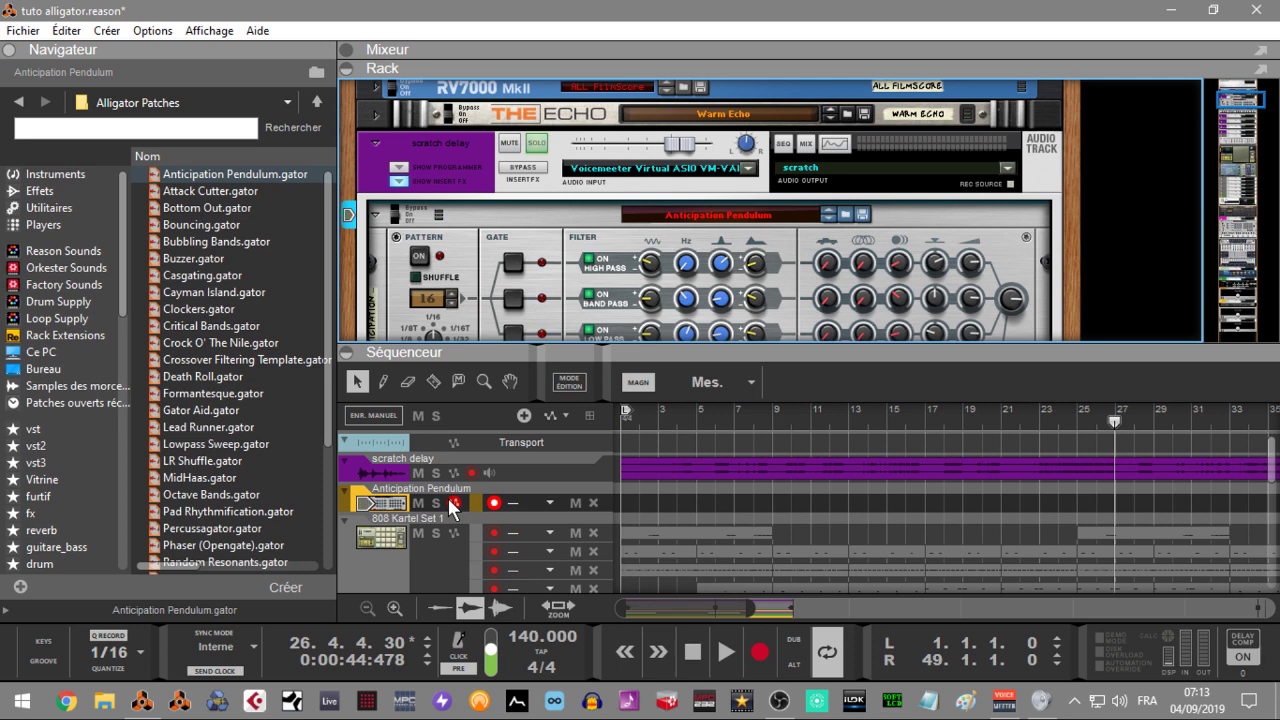
left_click(347, 352)
Flip the rack to its rear and display Reason's built-in effects, followed by its built-in utility devices, in the browser.
key("Tab")
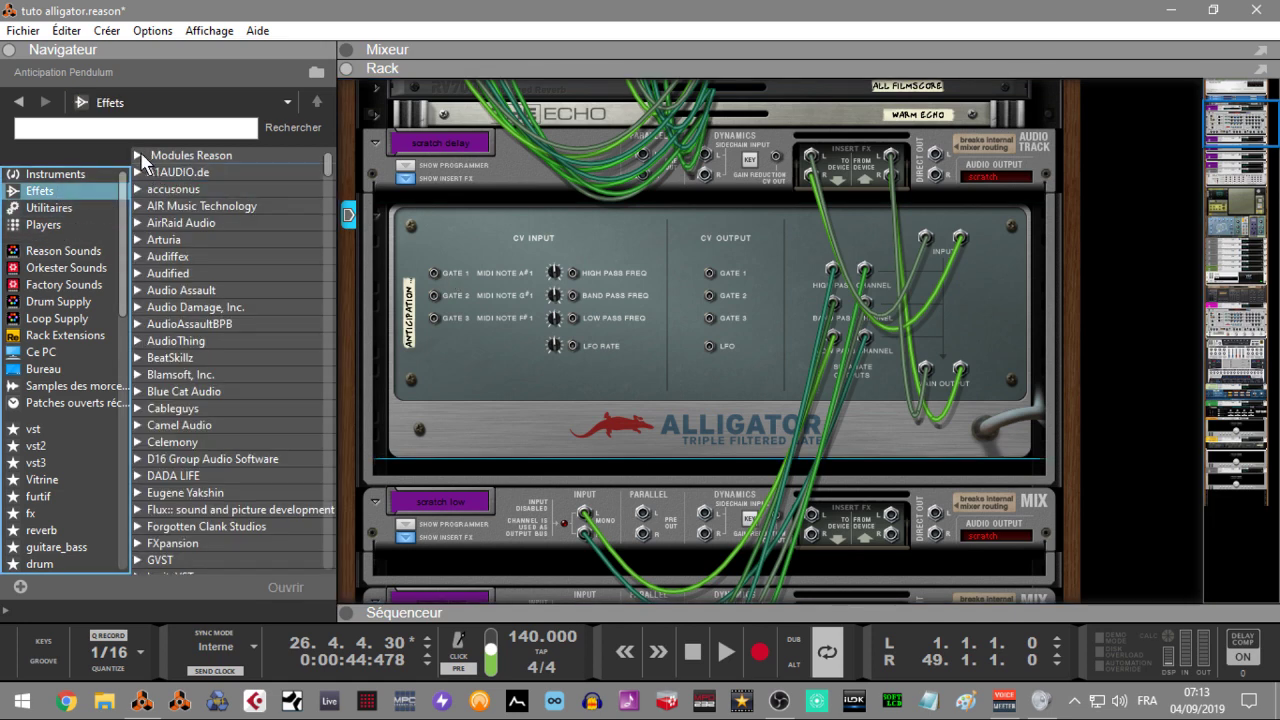
left_click(140, 153)
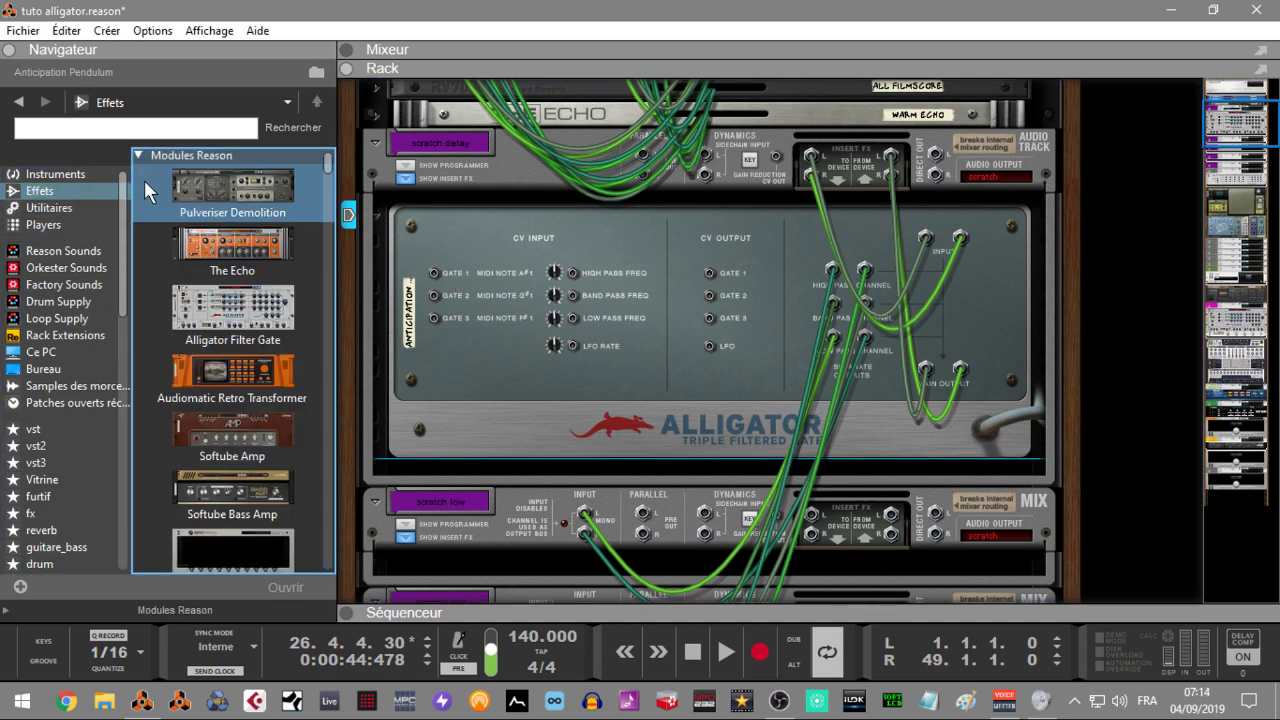
left_click(55, 211)
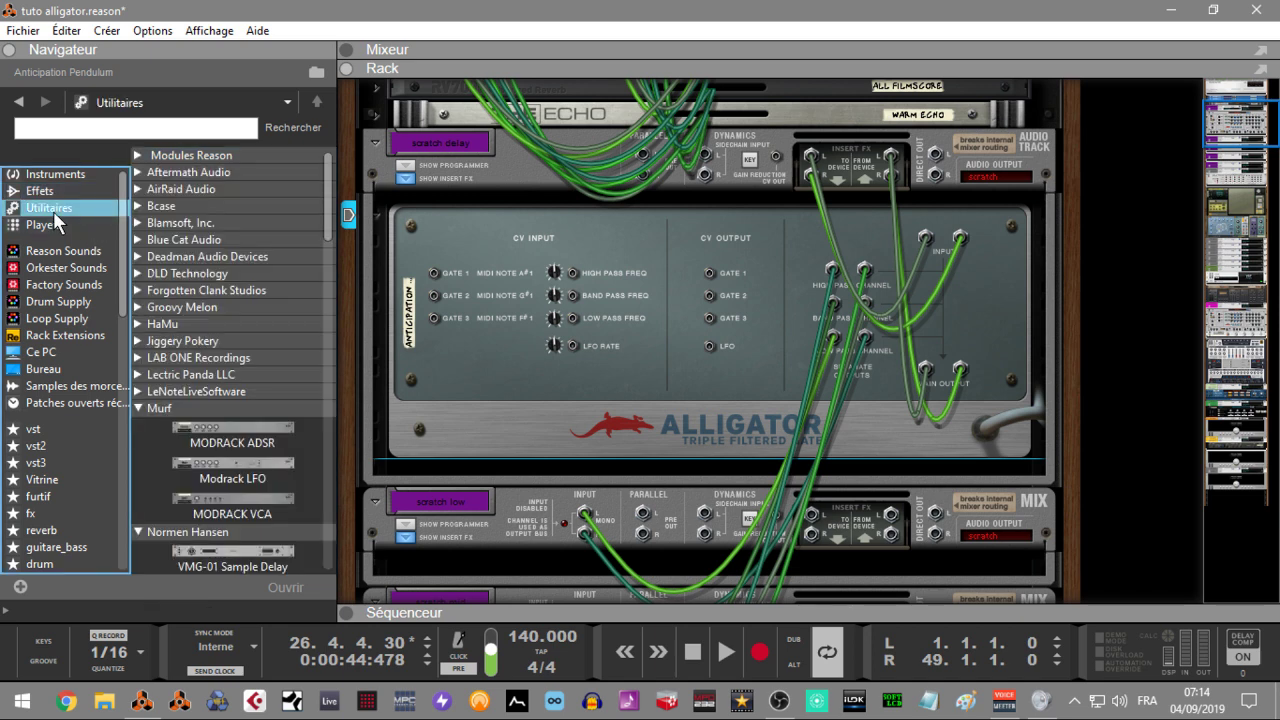
left_click(139, 156)
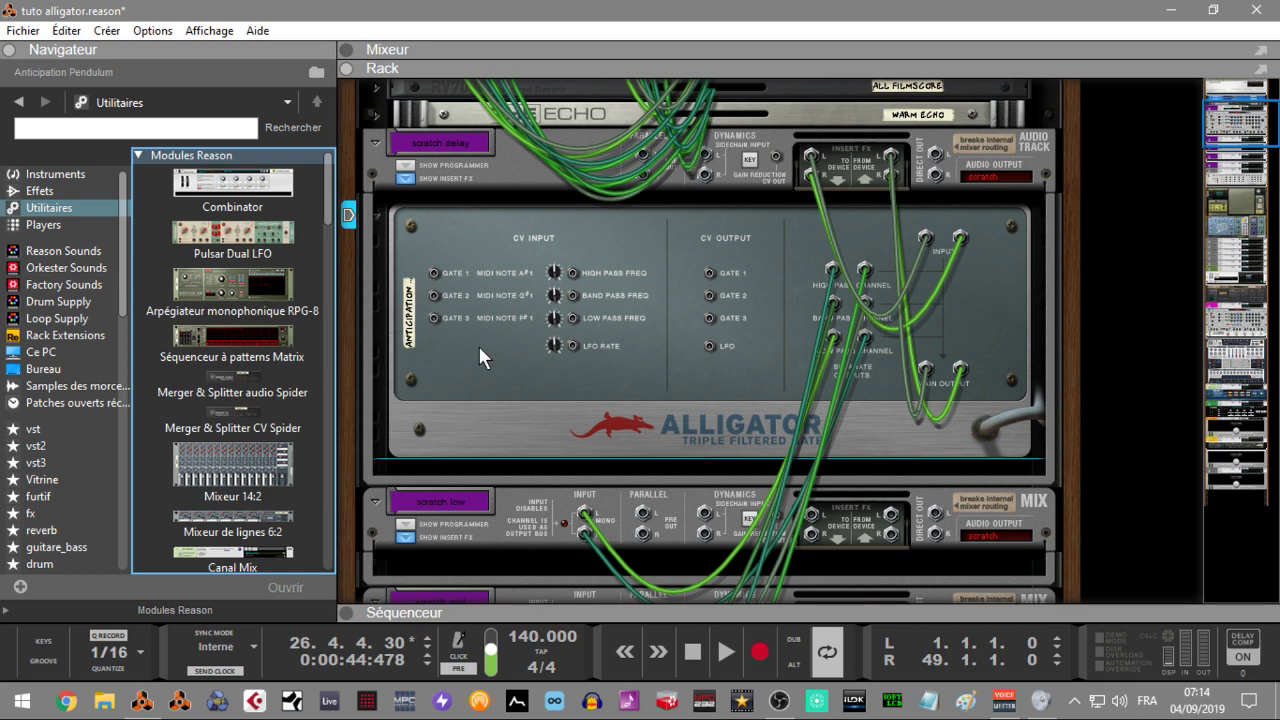
Return the rack to its front, inspect the Alligator above the RX950 and Antidote, and leave only the sequencer shown.
key("Tab")
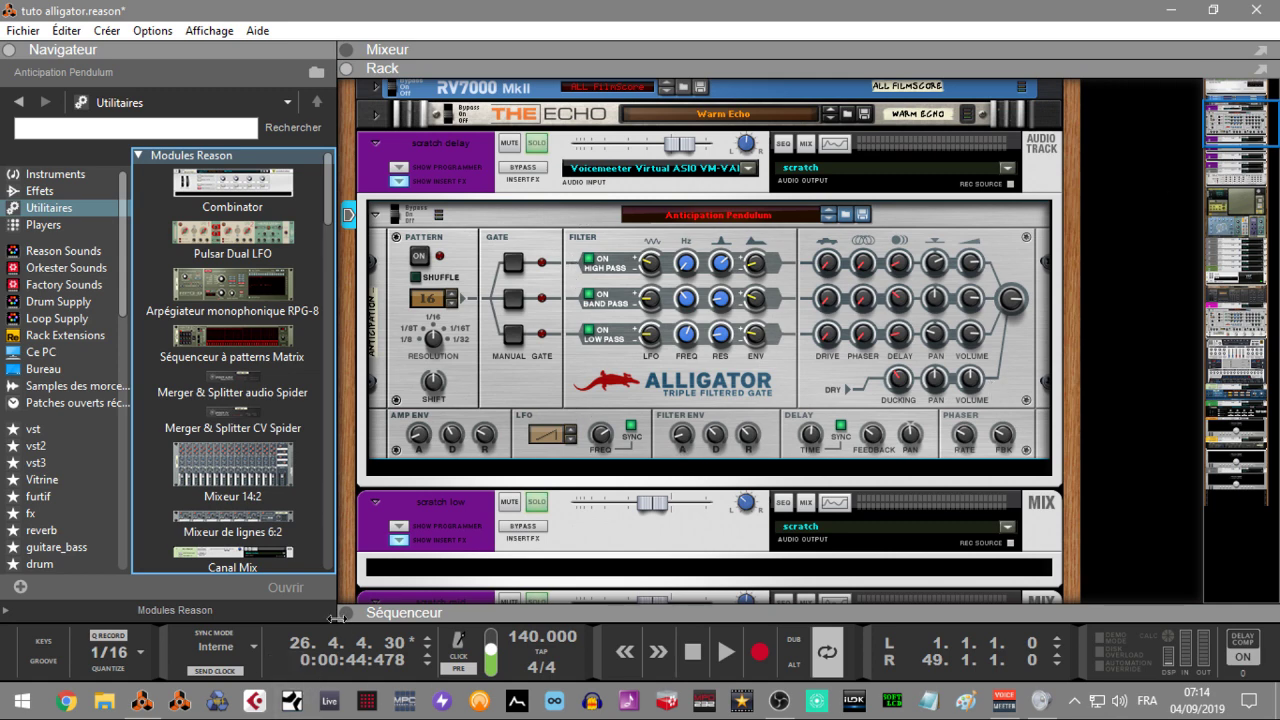
left_click_drag(343, 612, 398, 343)
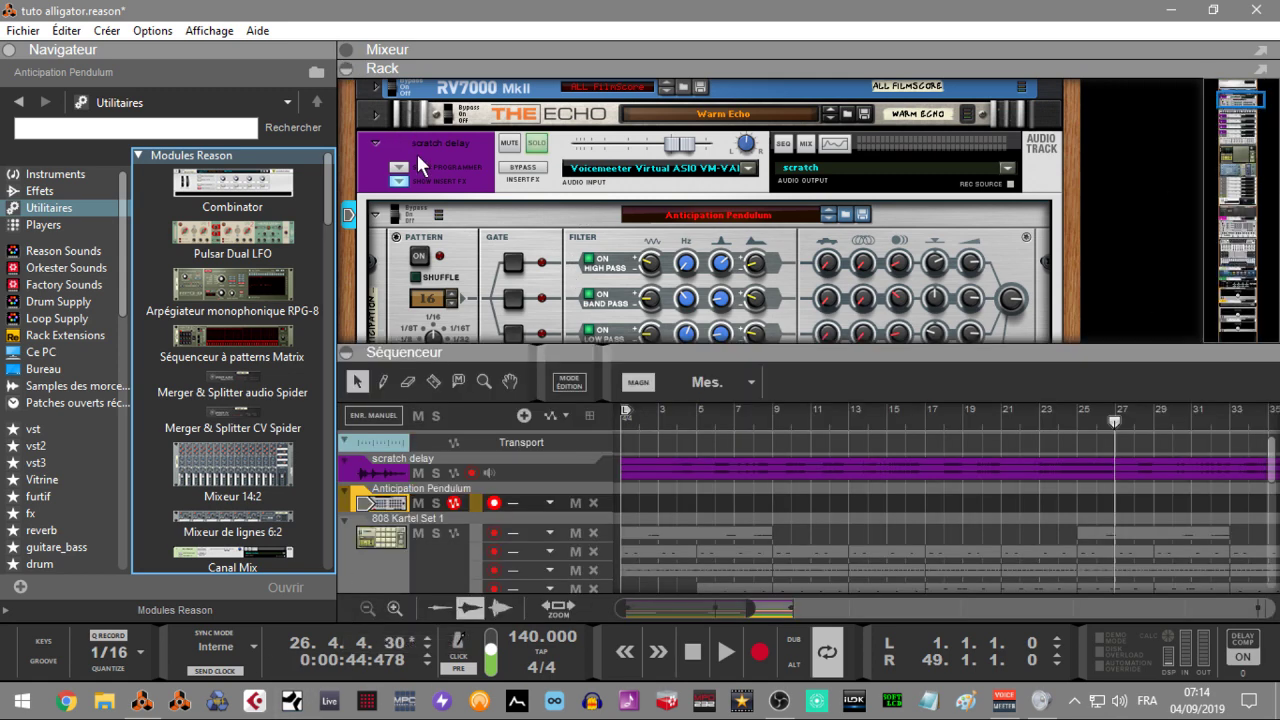
left_click(346, 352)
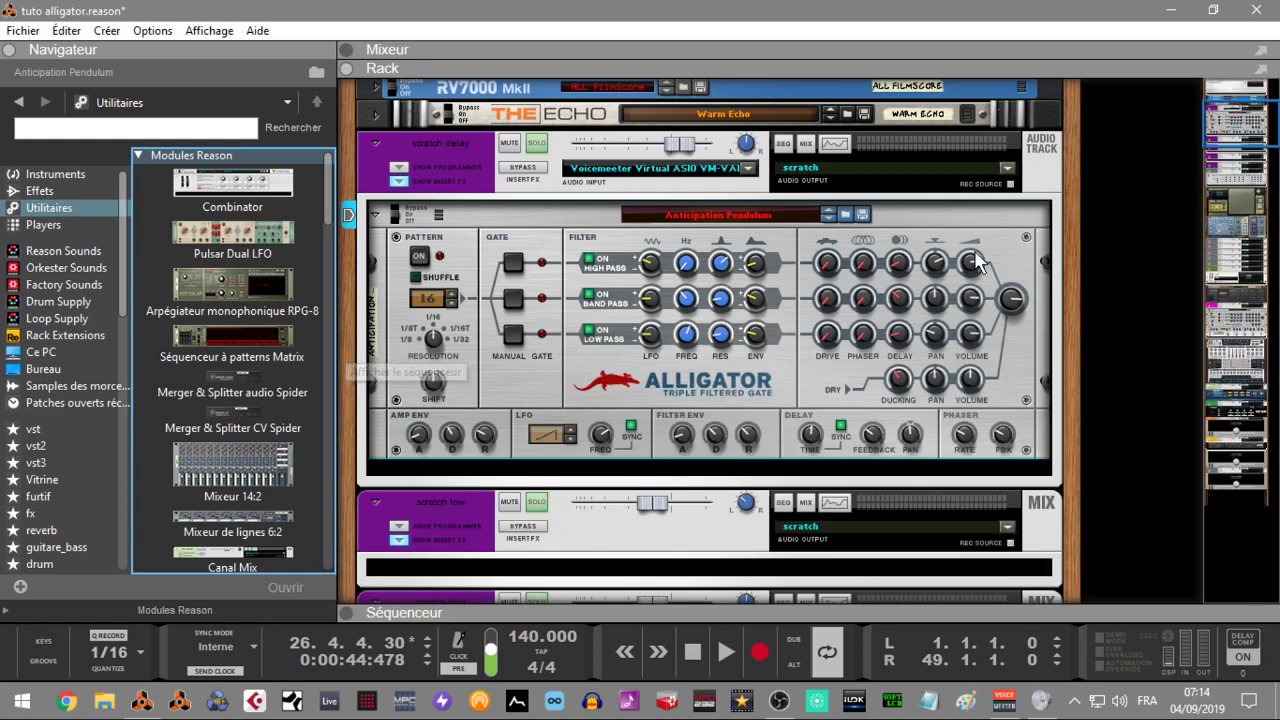
left_click_drag(1222, 124, 1237, 340)
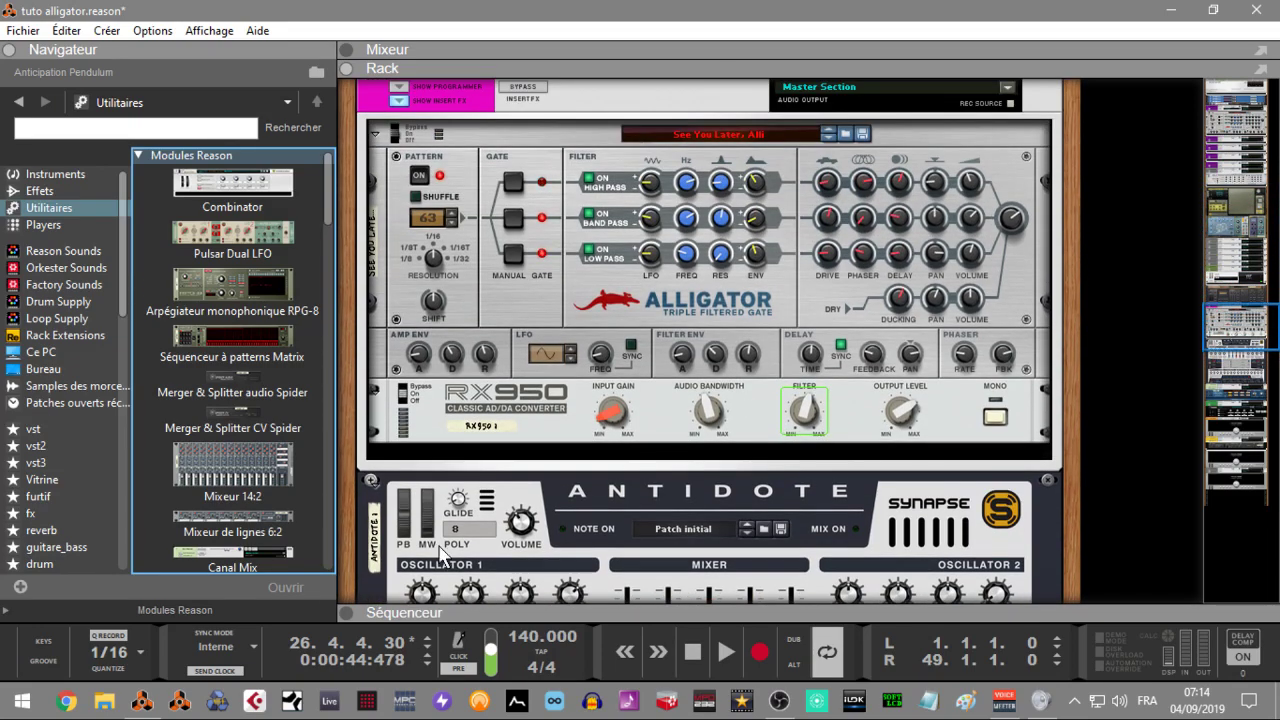
left_click(346, 614)
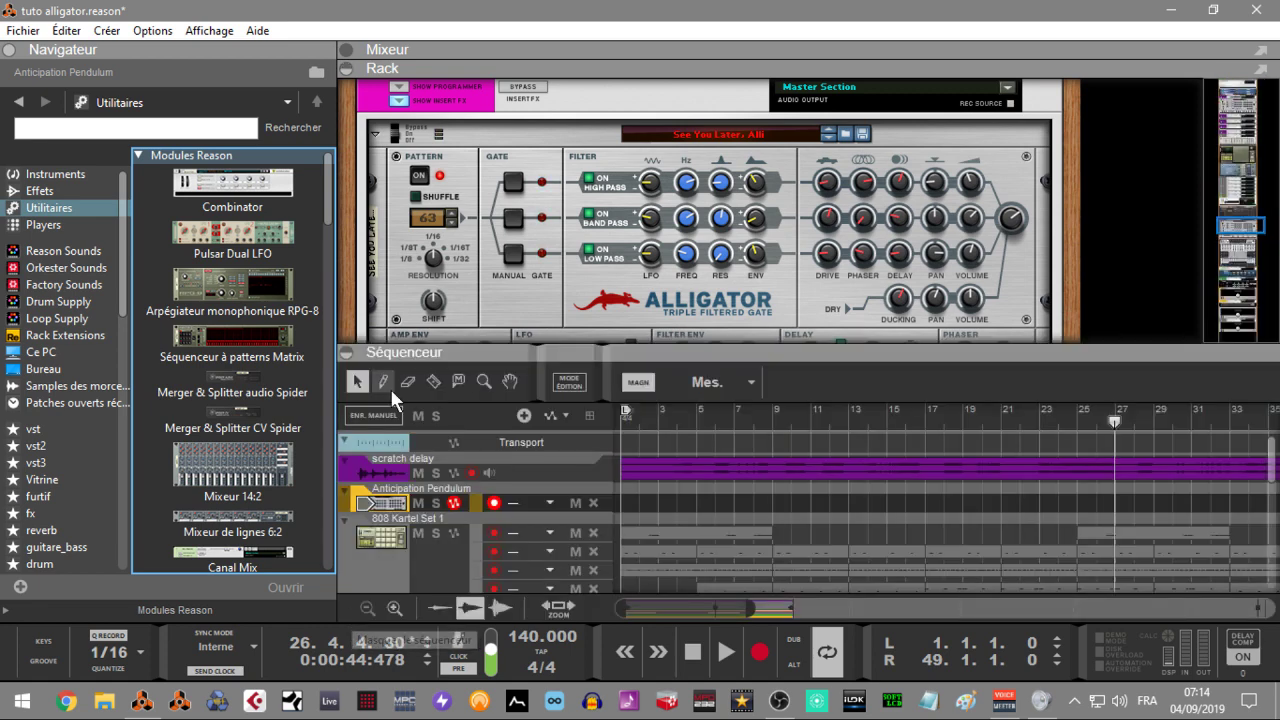
left_click(348, 72)
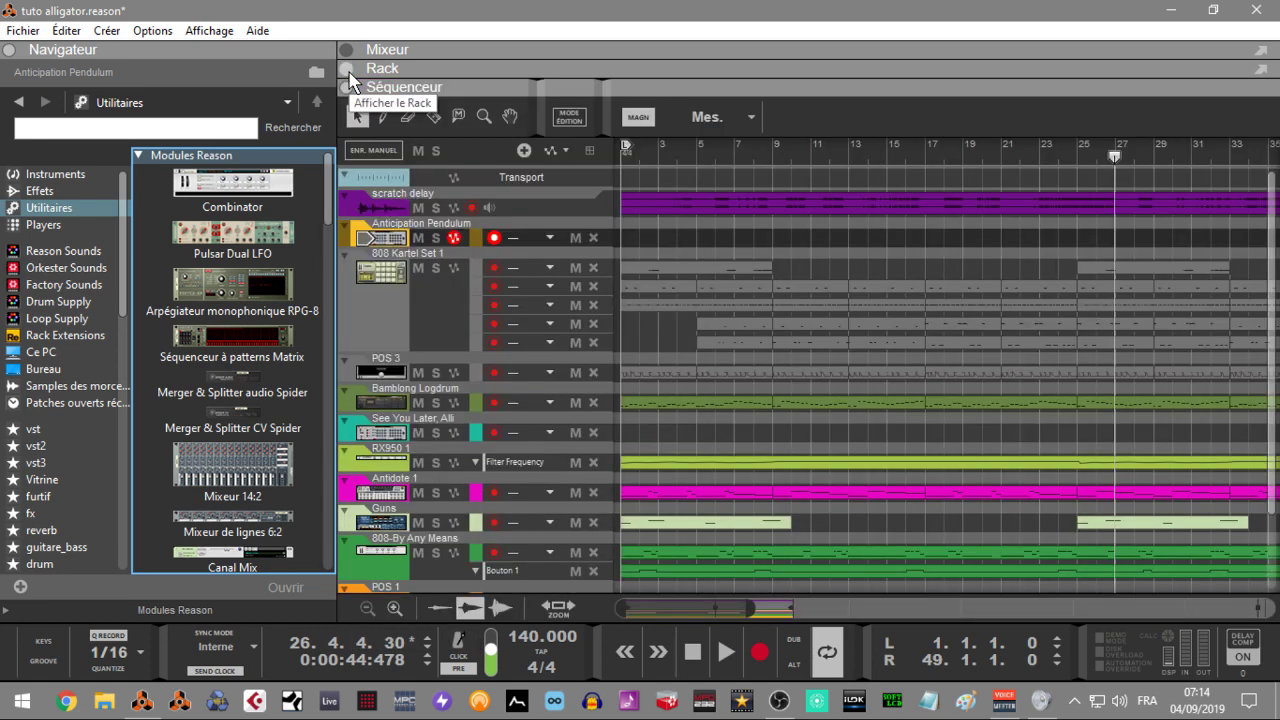
Switch off all channel solos in the mixer and play the full song from its start.
key("Return")
key("space")
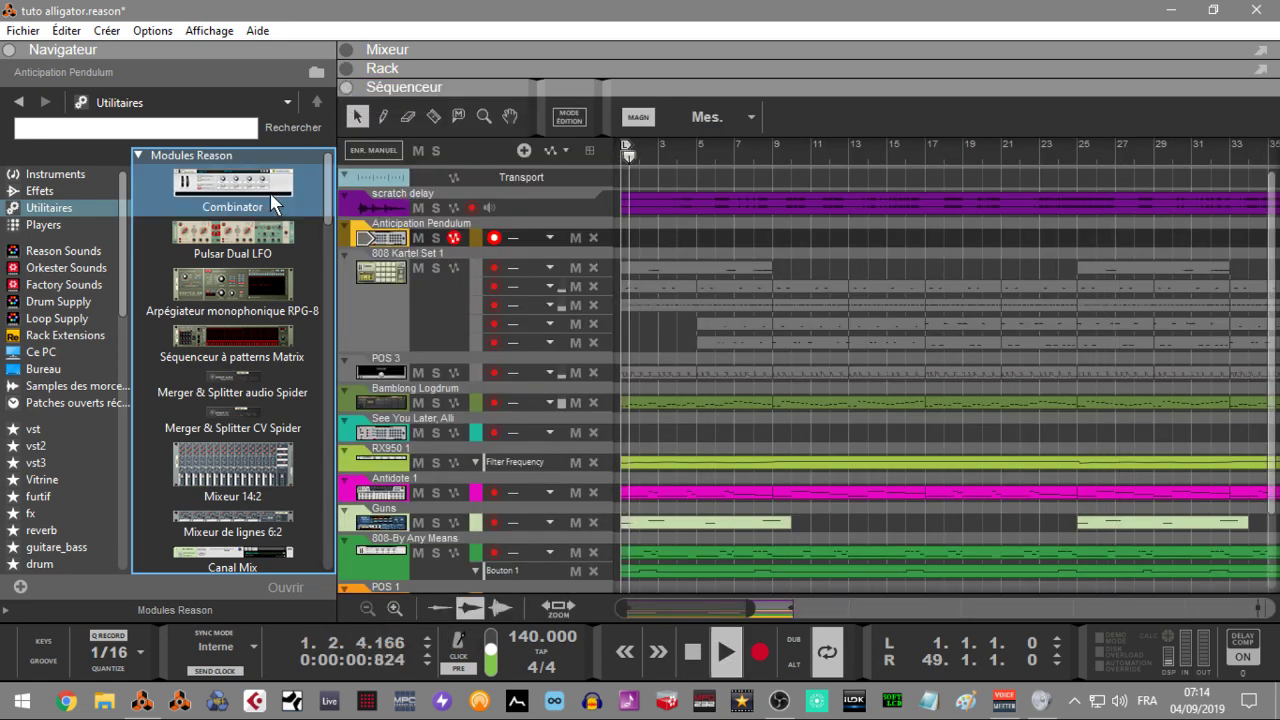
left_click(346, 49)
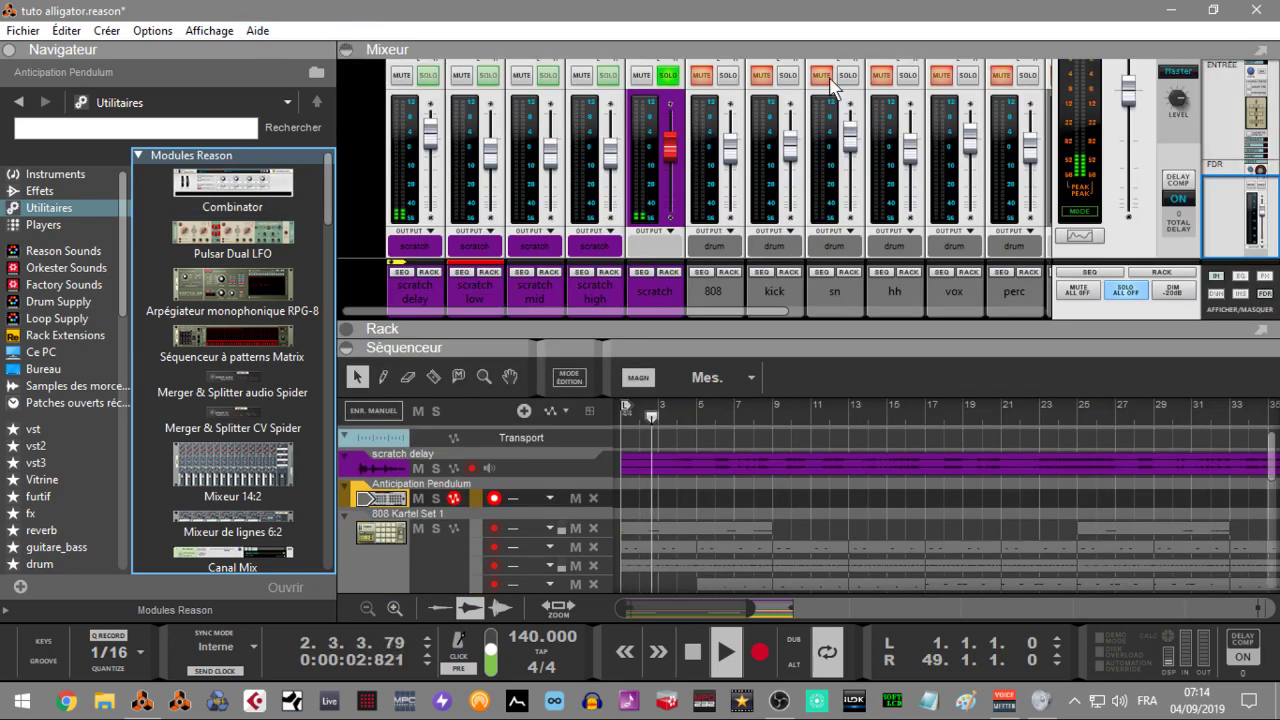
left_click(1127, 292)
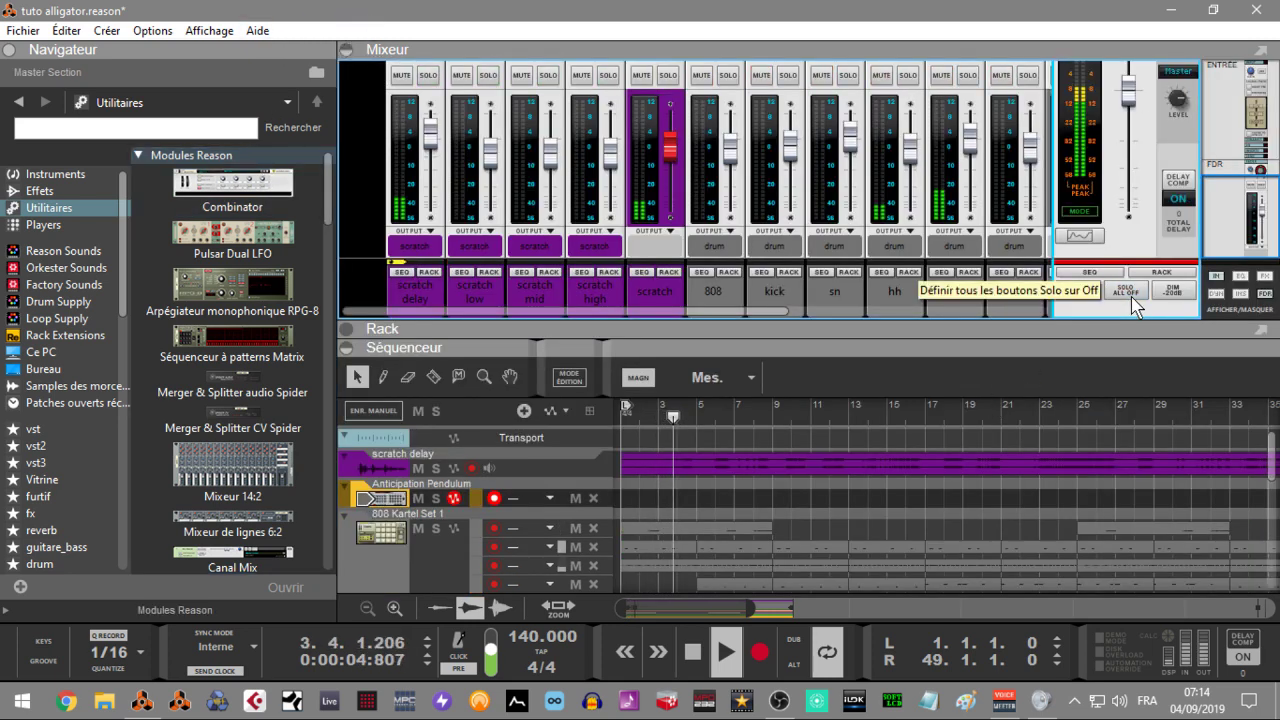
key("space")
key("Return")
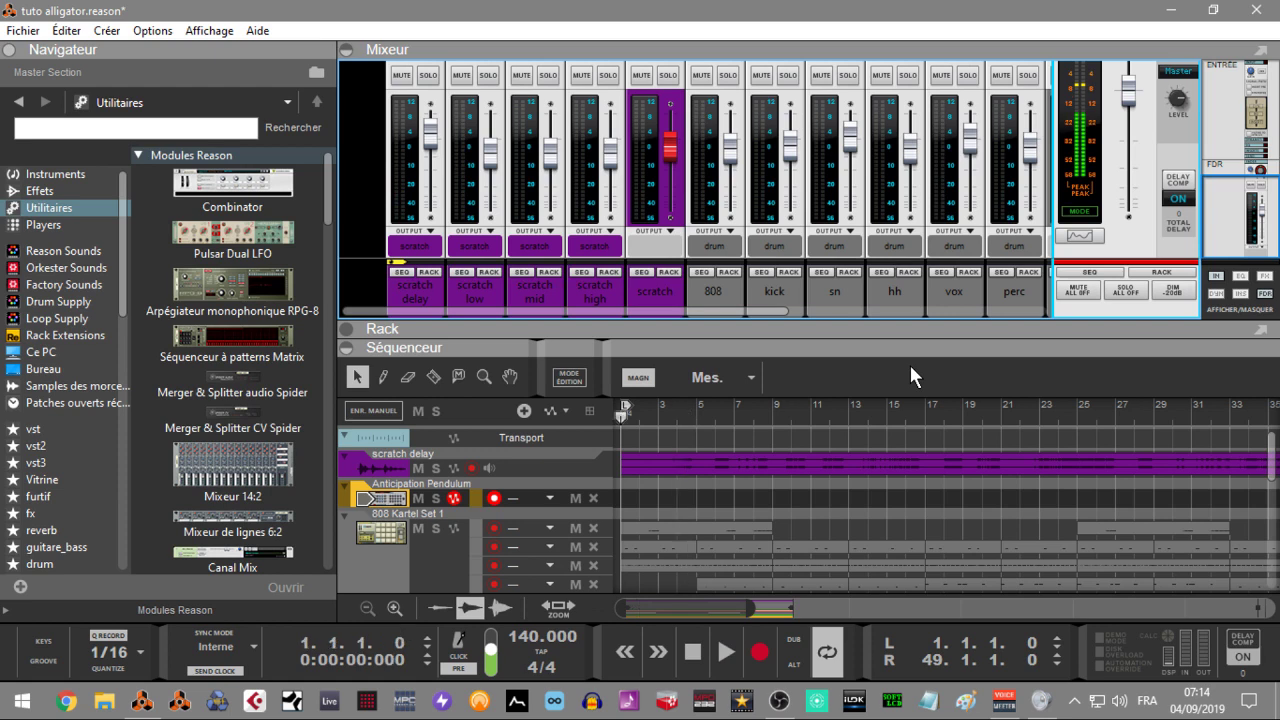
key("space")
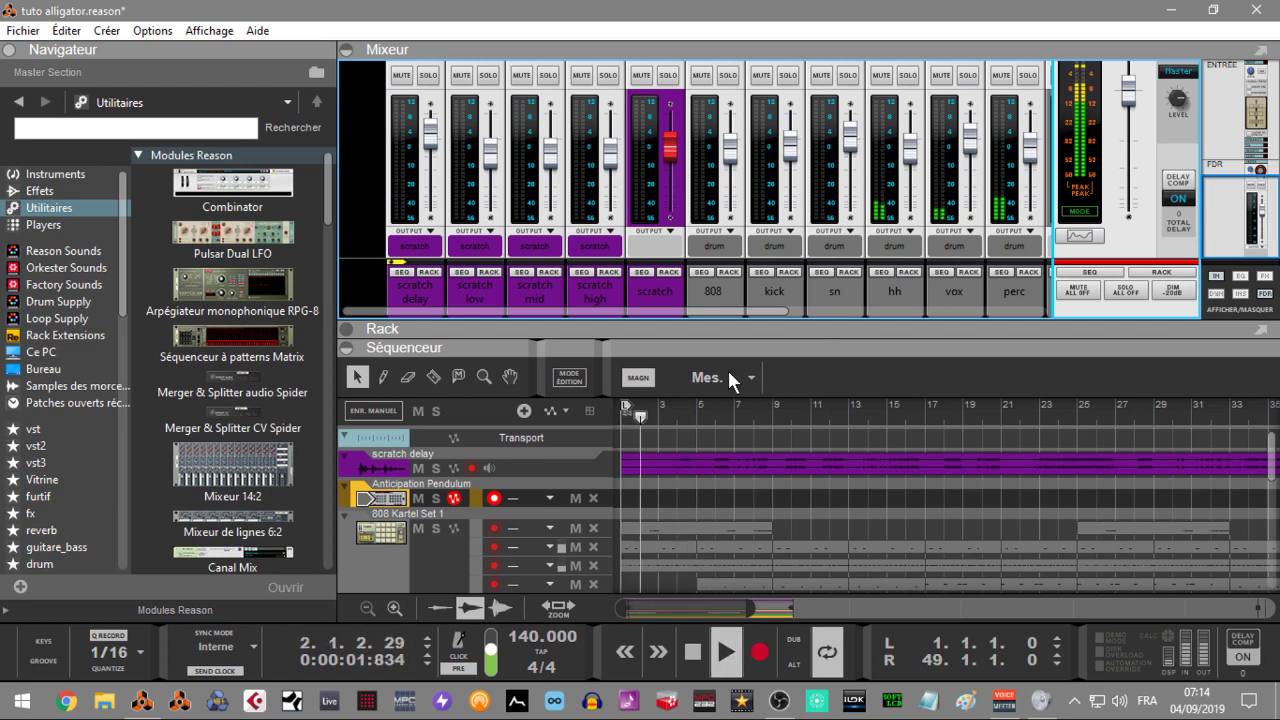
Show only the rack and solo the scratch mix channel during playback.
left_click(348, 51)
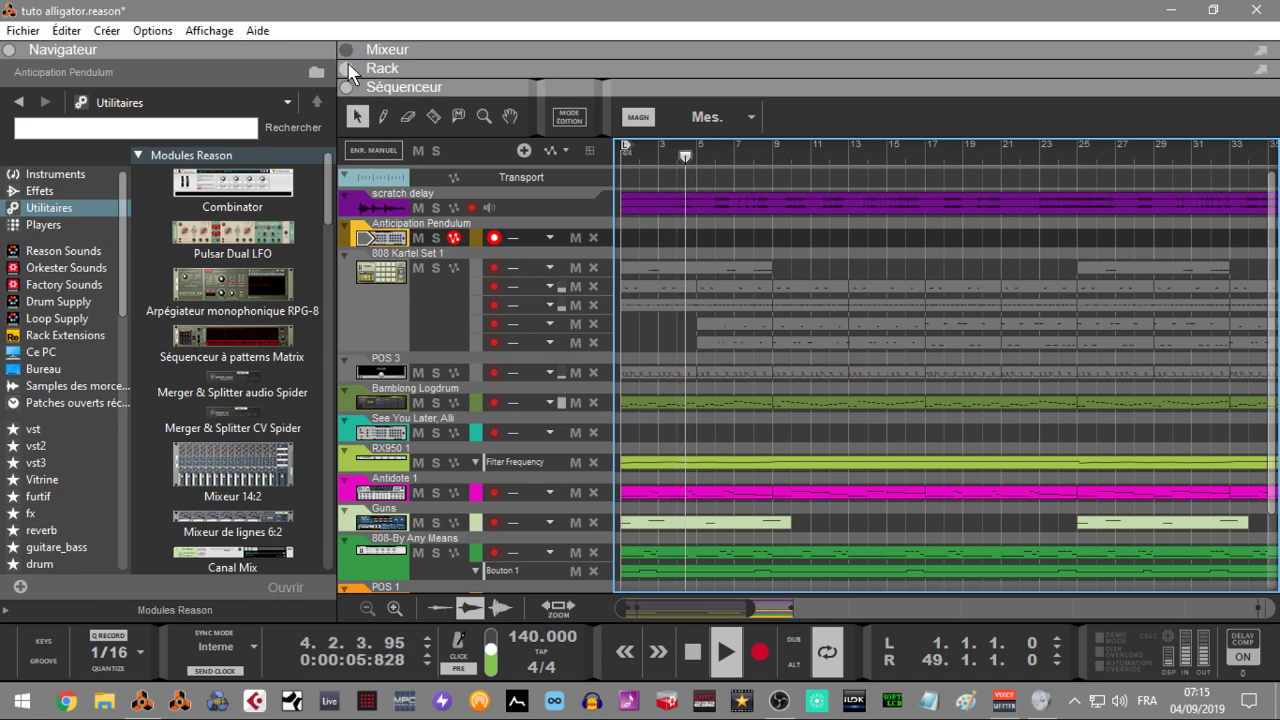
left_click(348, 69)
left_click(348, 355)
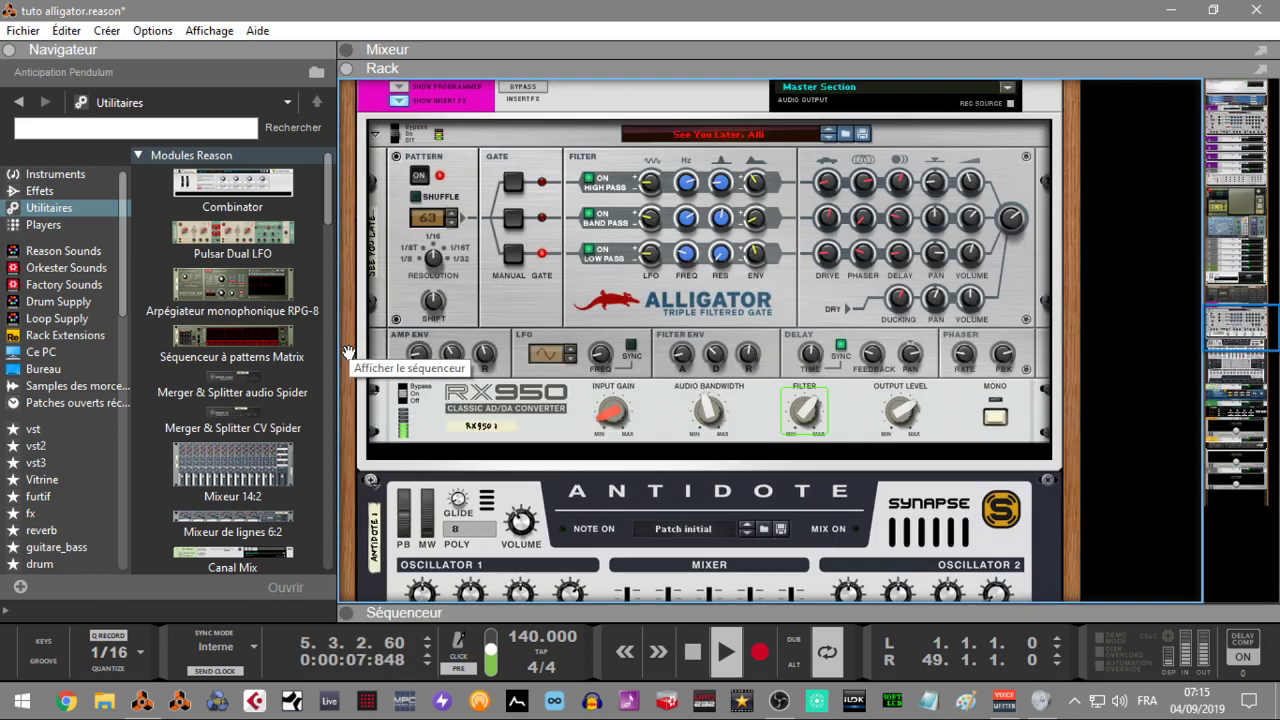
left_click_drag(1235, 345, 1234, 148)
scroll(640, 442, "down", 4)
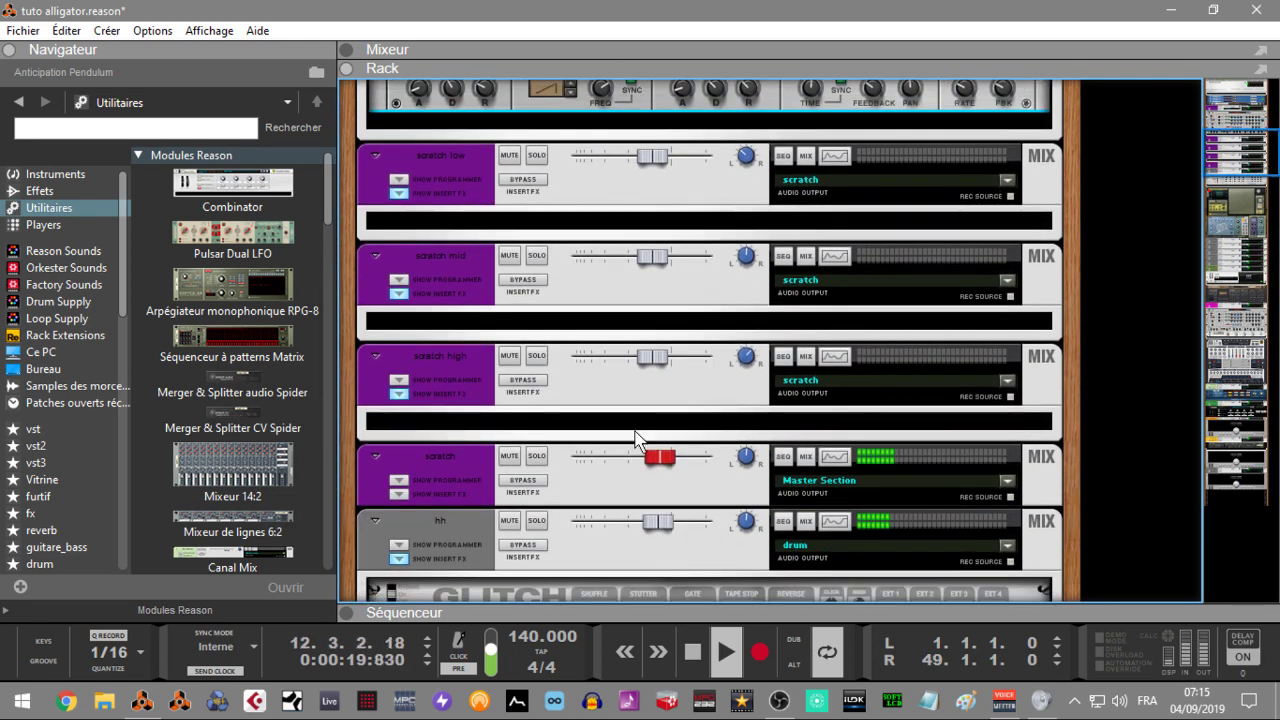
left_click(537, 456)
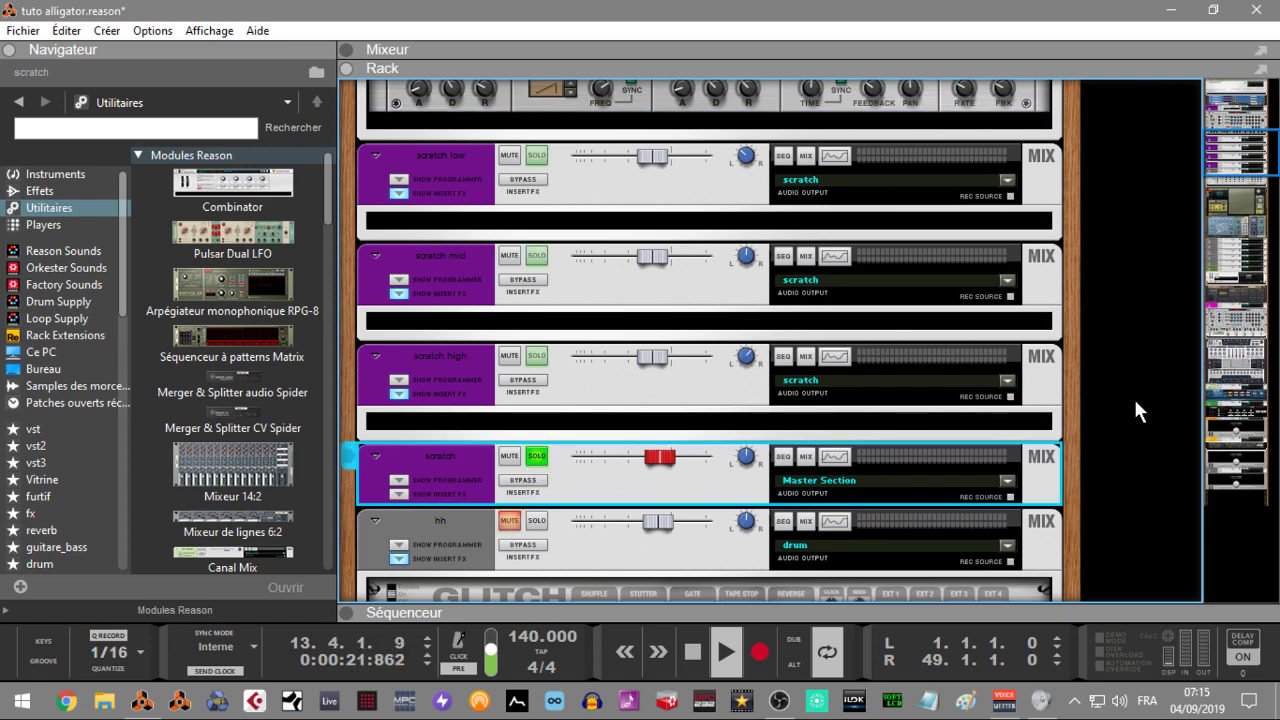
Bypass the scratch delay track's insert effects and reactivate them to compare the sound.
left_click_drag(1213, 158, 1213, 130)
scroll(890, 120, "up", 3)
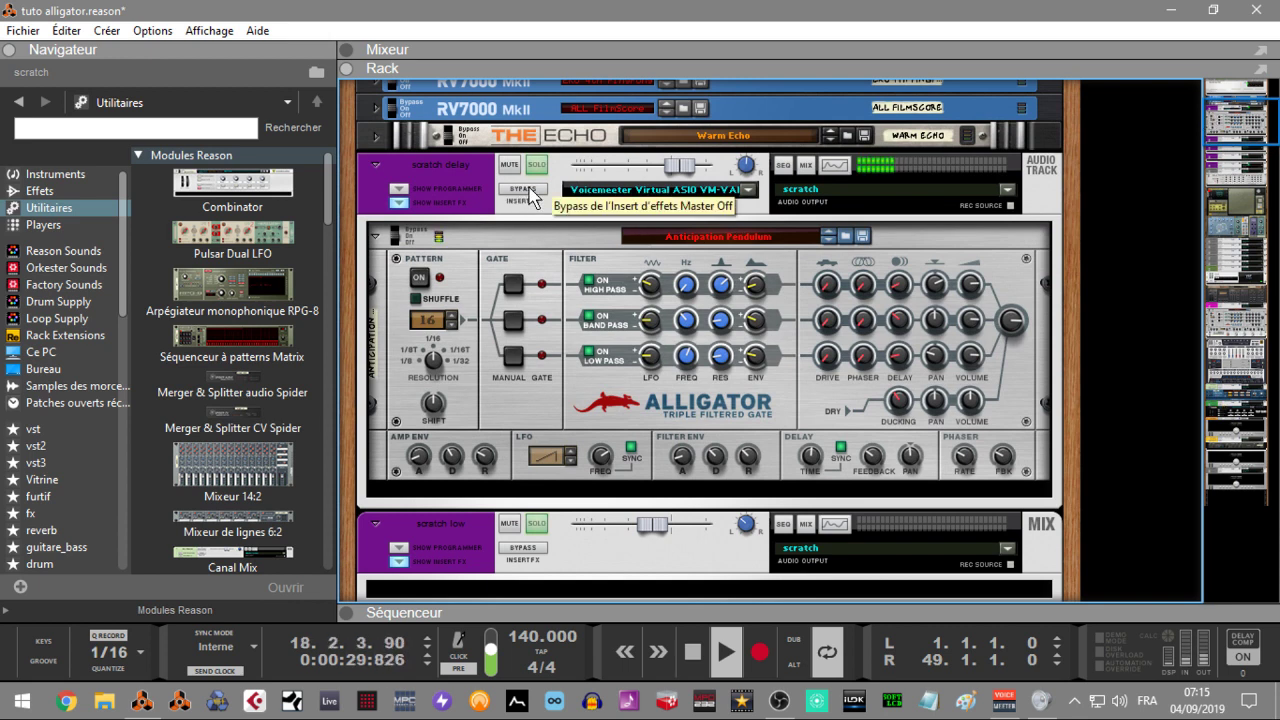
left_click(528, 190)
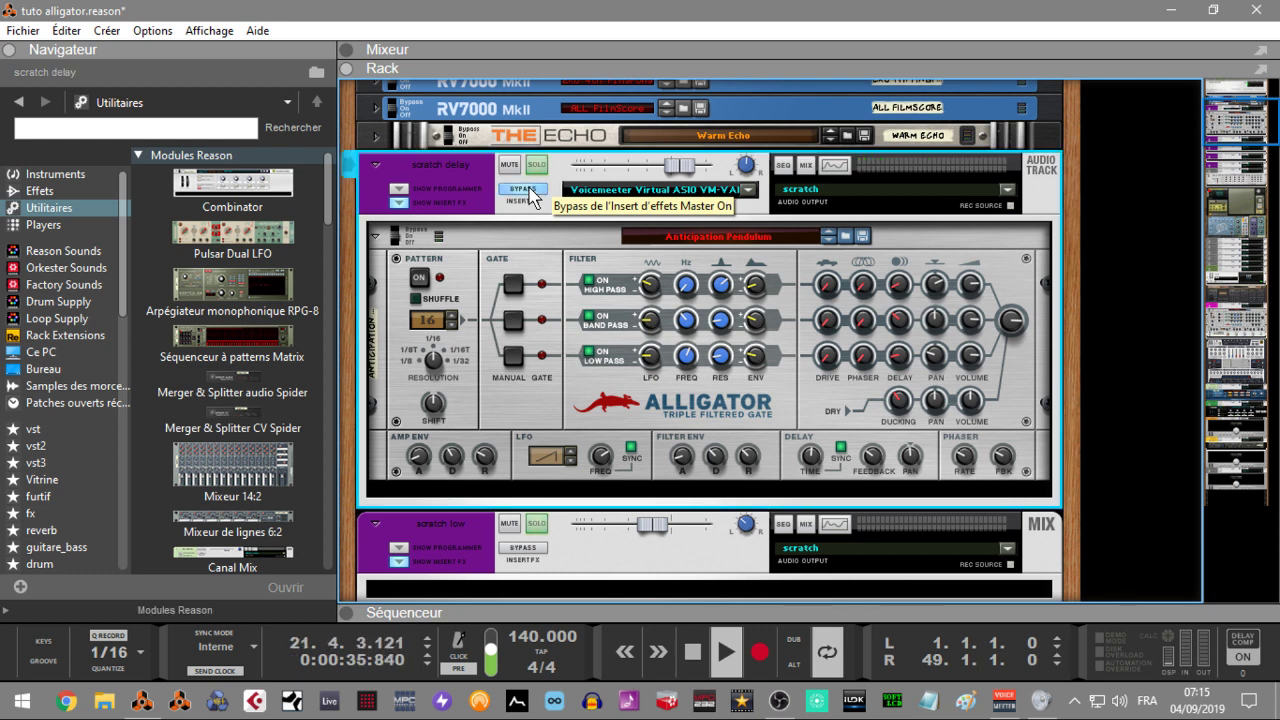
left_click(528, 190)
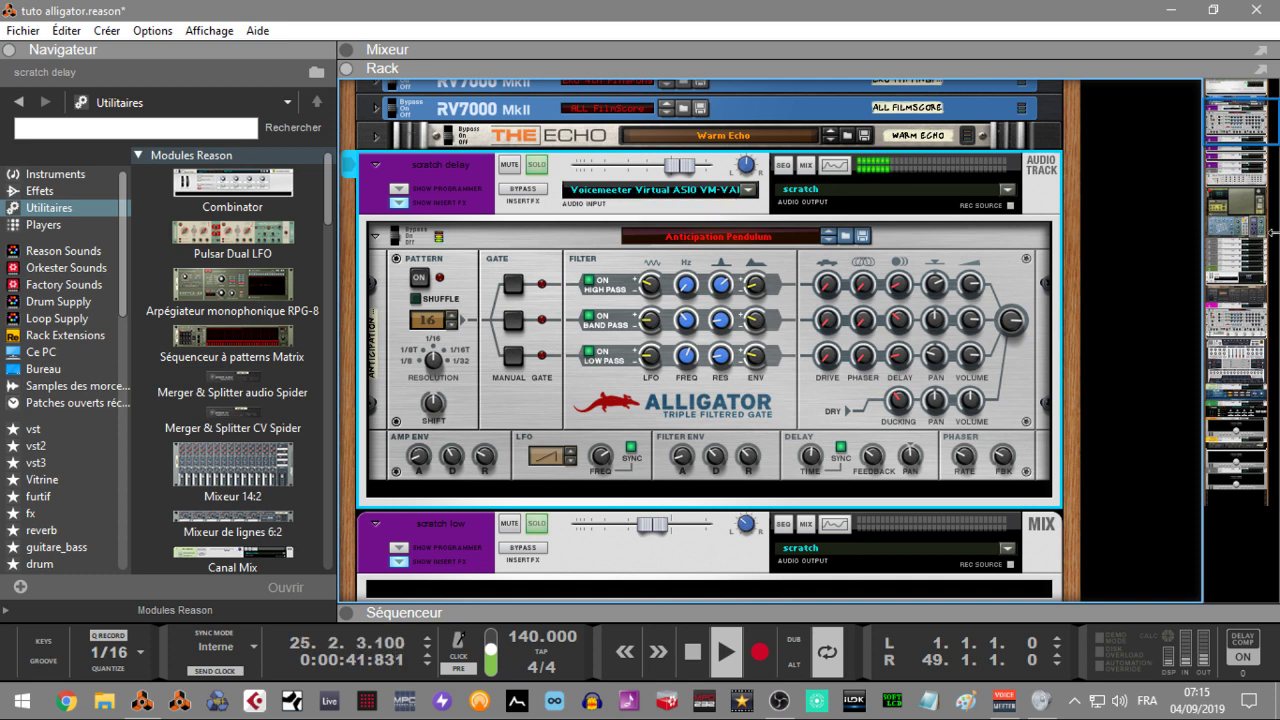
Switch on the pattern of the scratch delay track's Alligator, and stop playback at the song's start.
left_click_drag(1234, 136, 1241, 181)
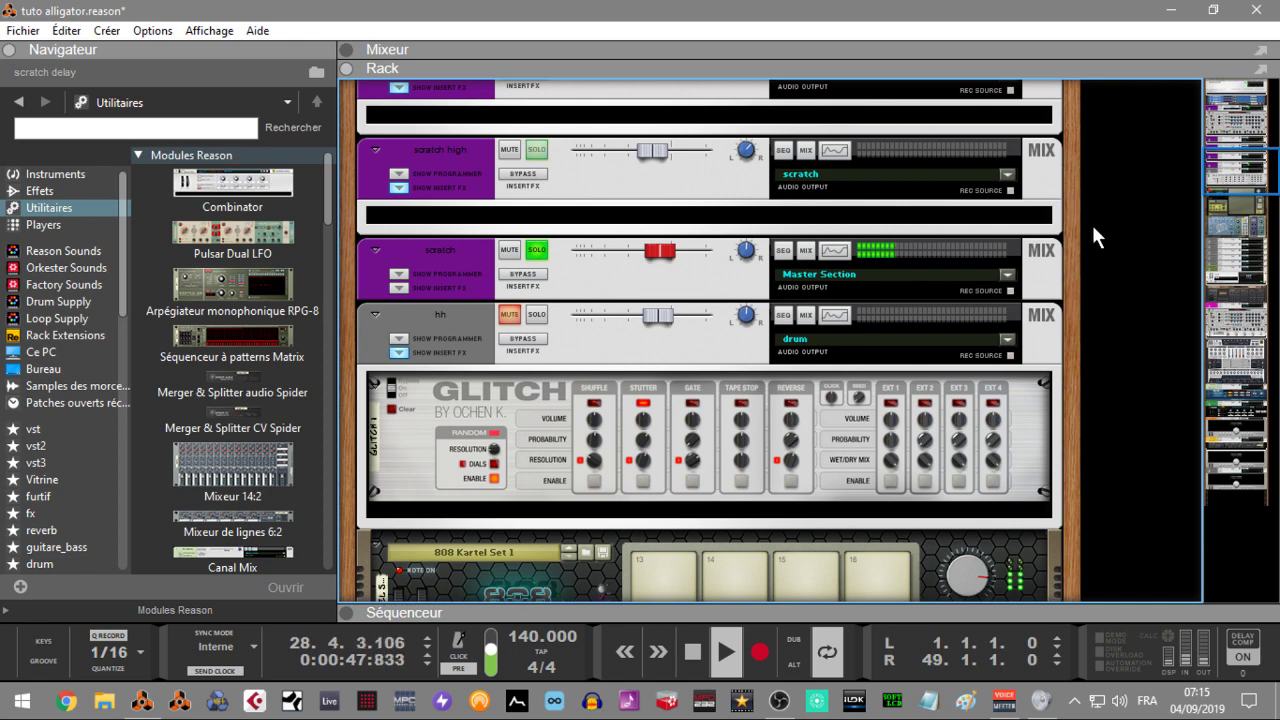
left_click_drag(1255, 166, 1228, 125)
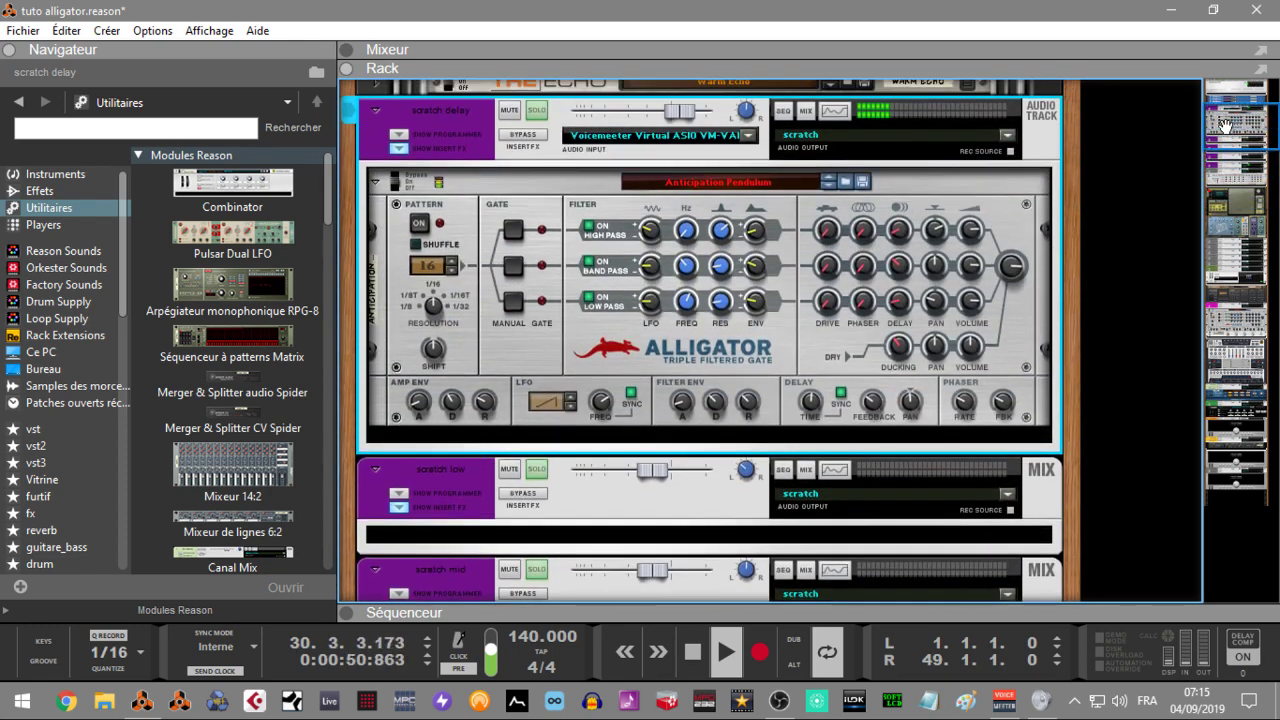
left_click(420, 228)
left_click_drag(1260, 168, 1232, 131)
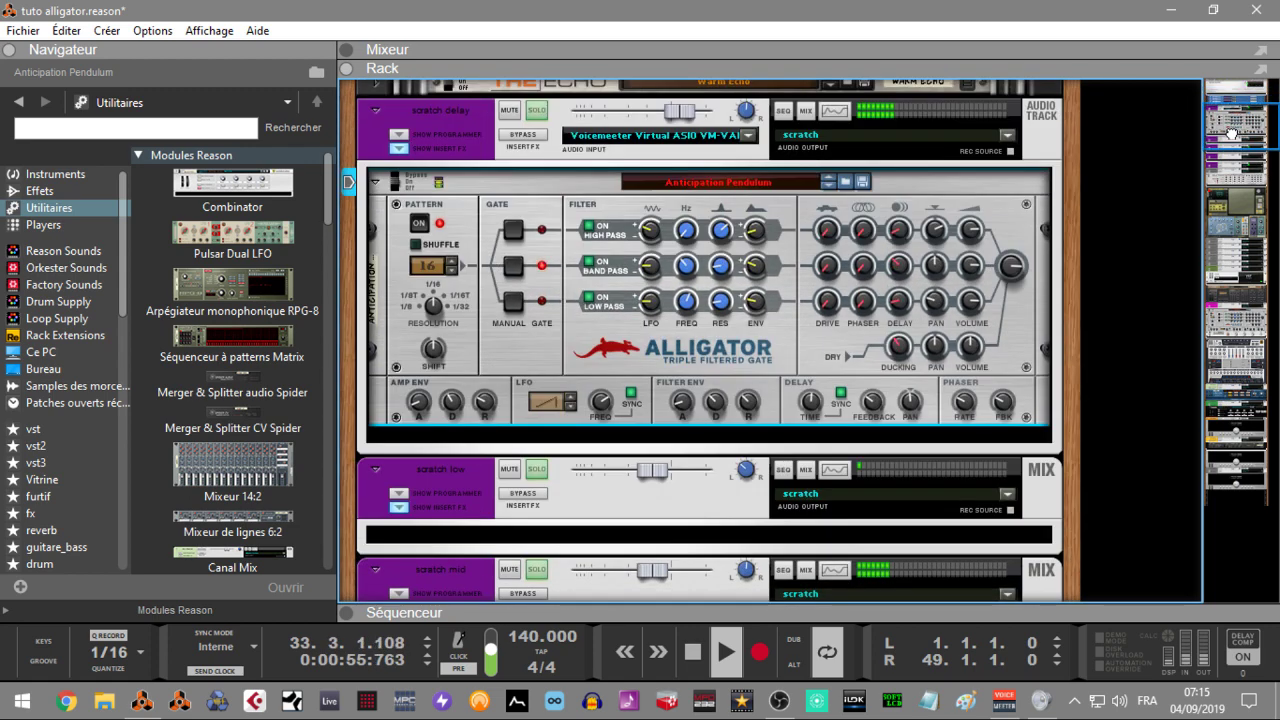
key("space")
key("KP_0")
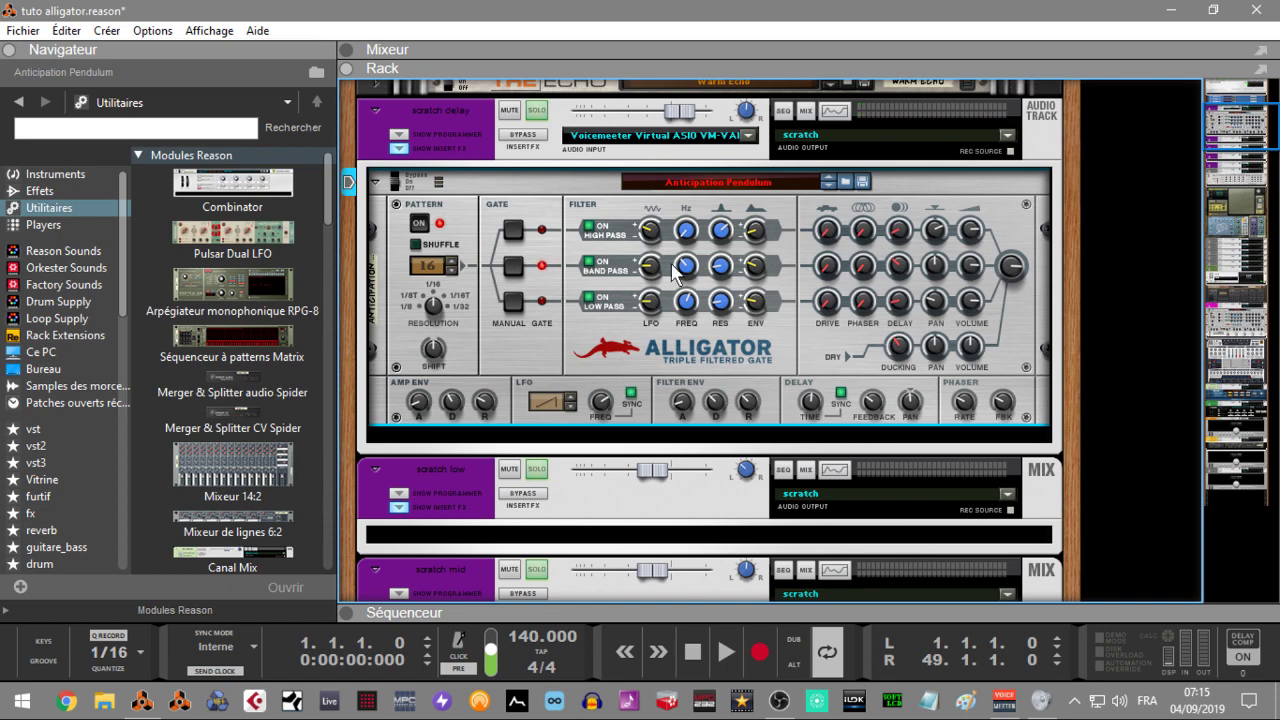
Play the soloed scratch with the Alligator pattern running and toggle the scratch delay's insert effects bypass.
left_click_drag(1245, 121, 1240, 113)
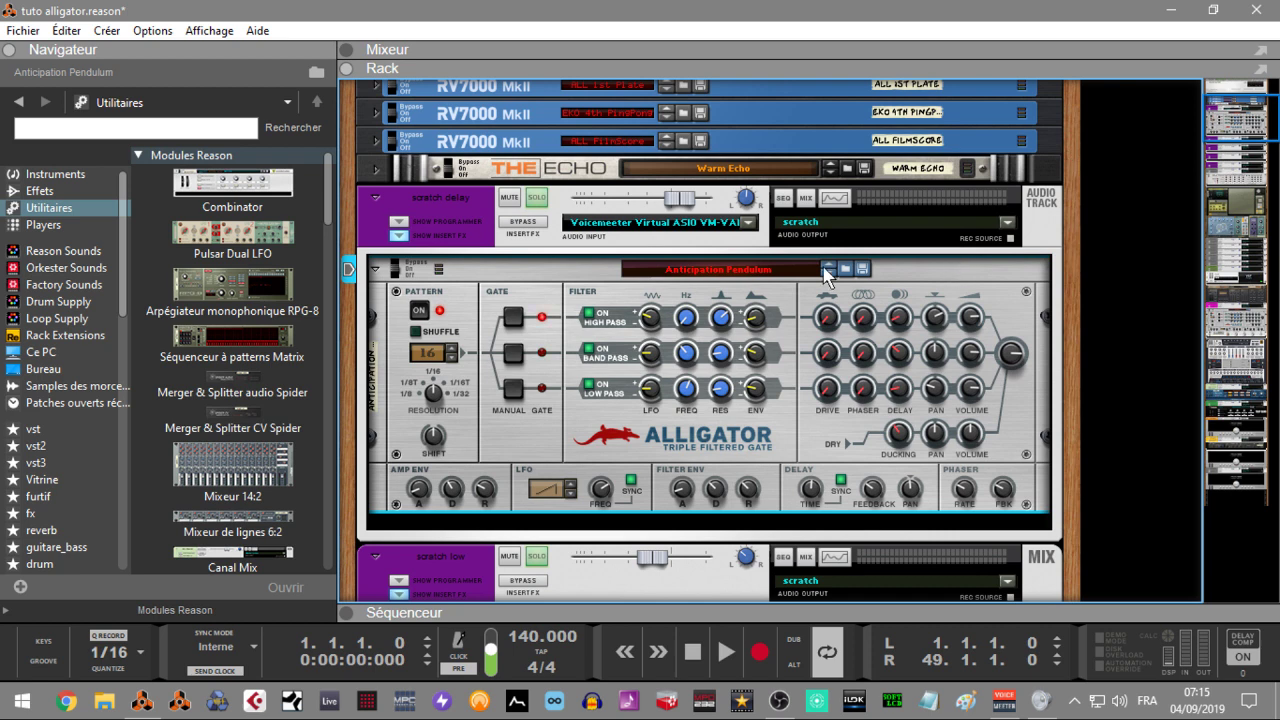
key("space")
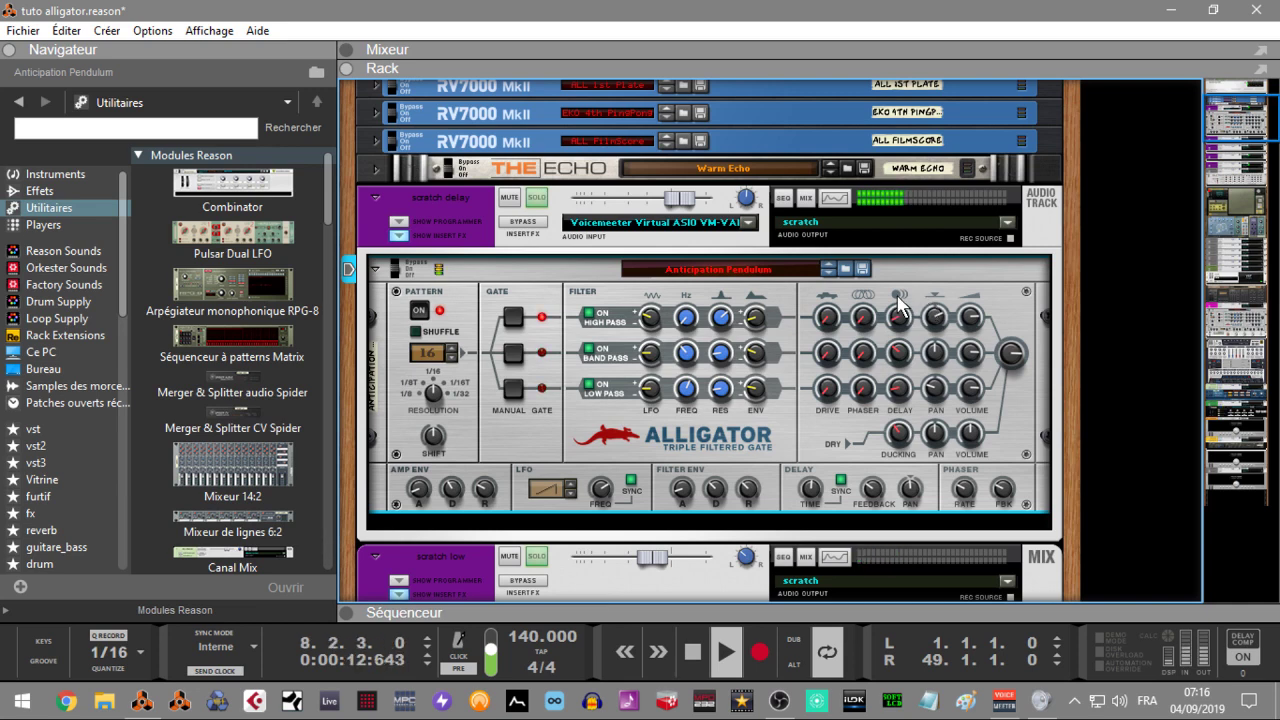
left_click(529, 229)
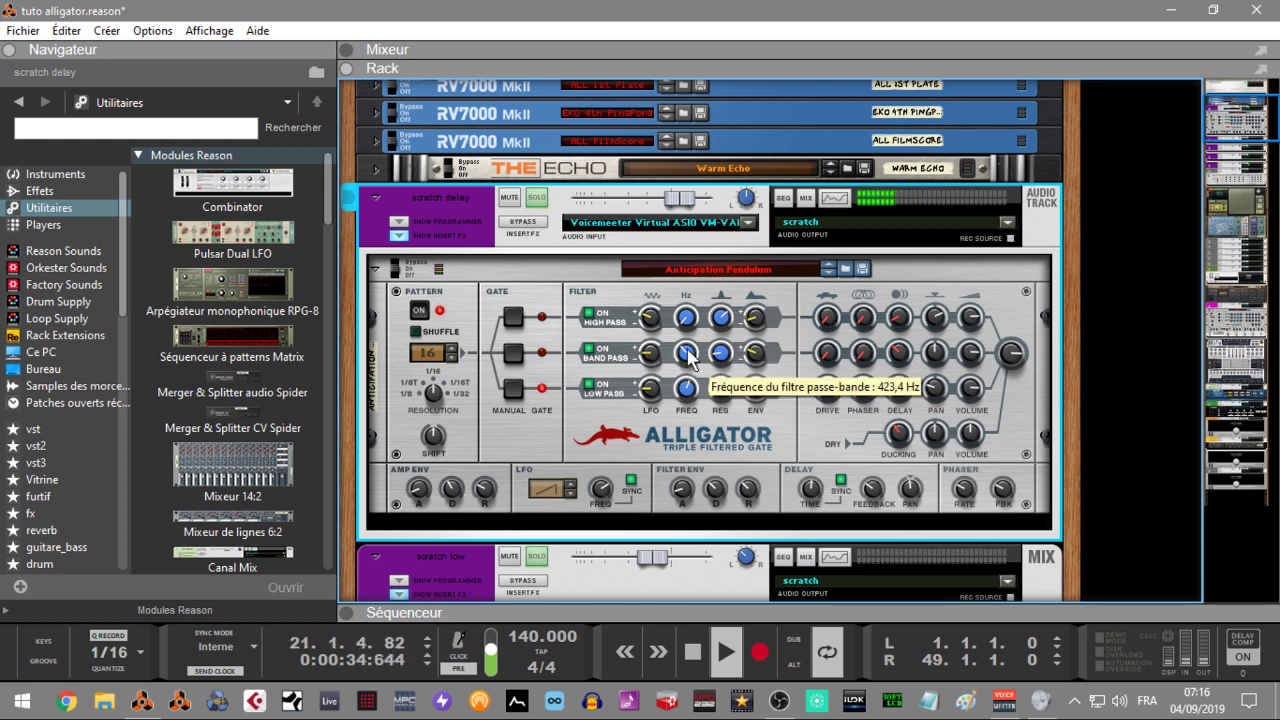
Unsolo the scratch mix channel and raise its mixer fader slightly.
left_click_drag(1226, 112, 1224, 155)
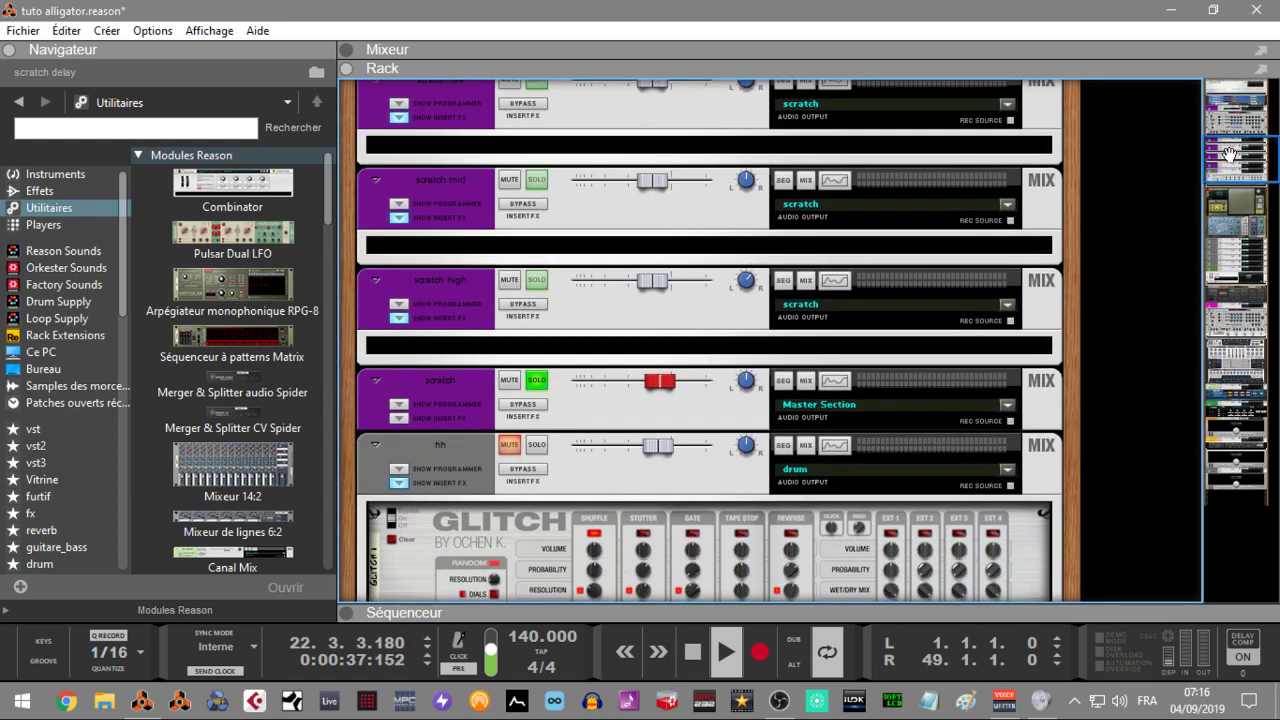
left_click(539, 381)
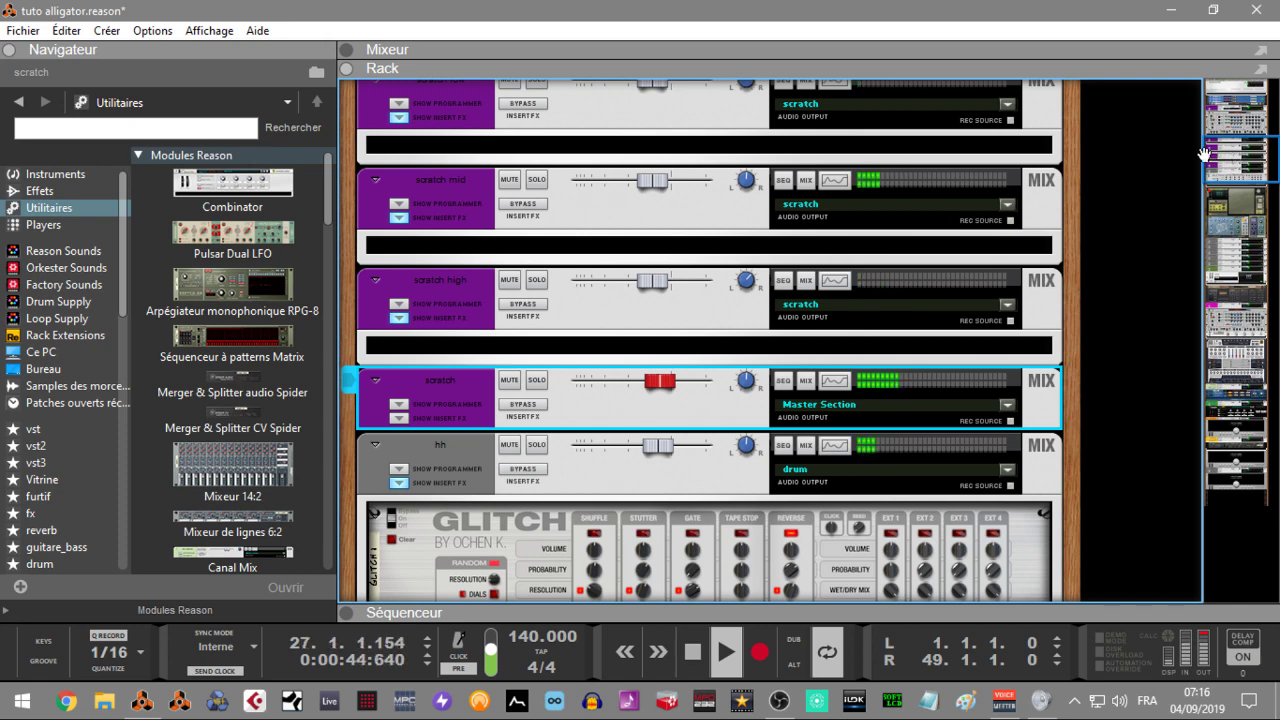
key("F5")
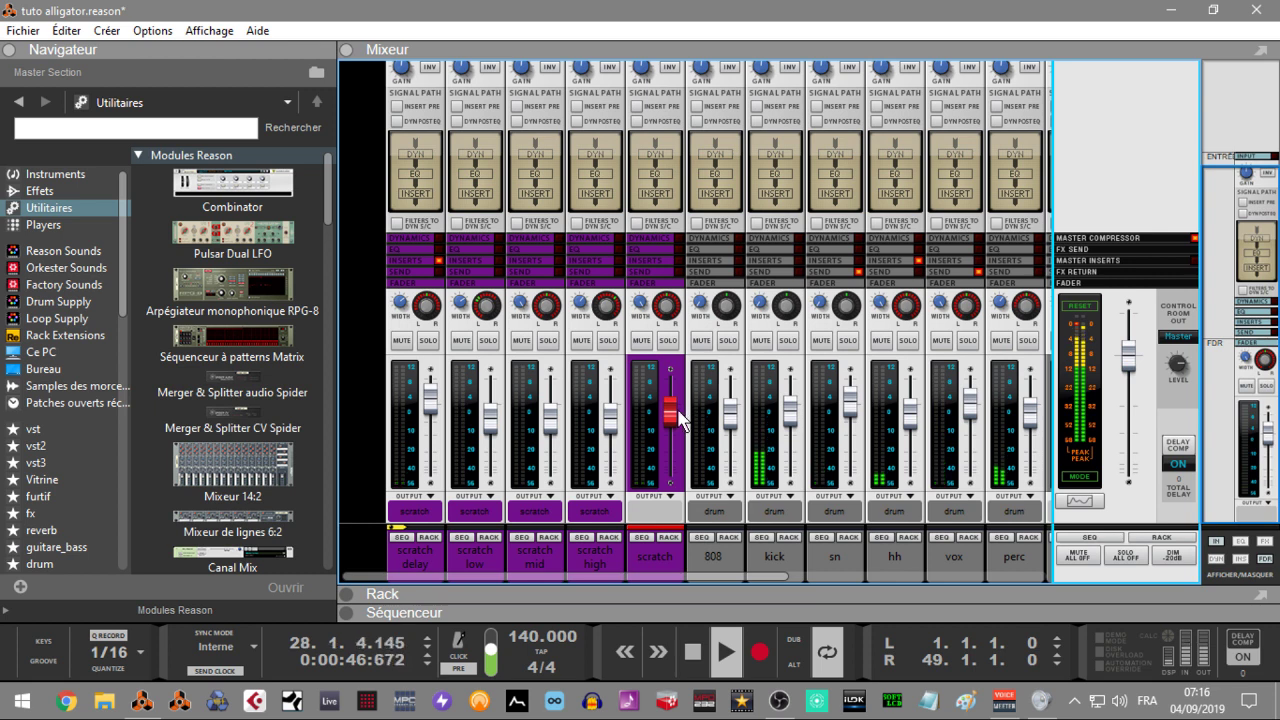
left_click_drag(678, 418, 676, 412)
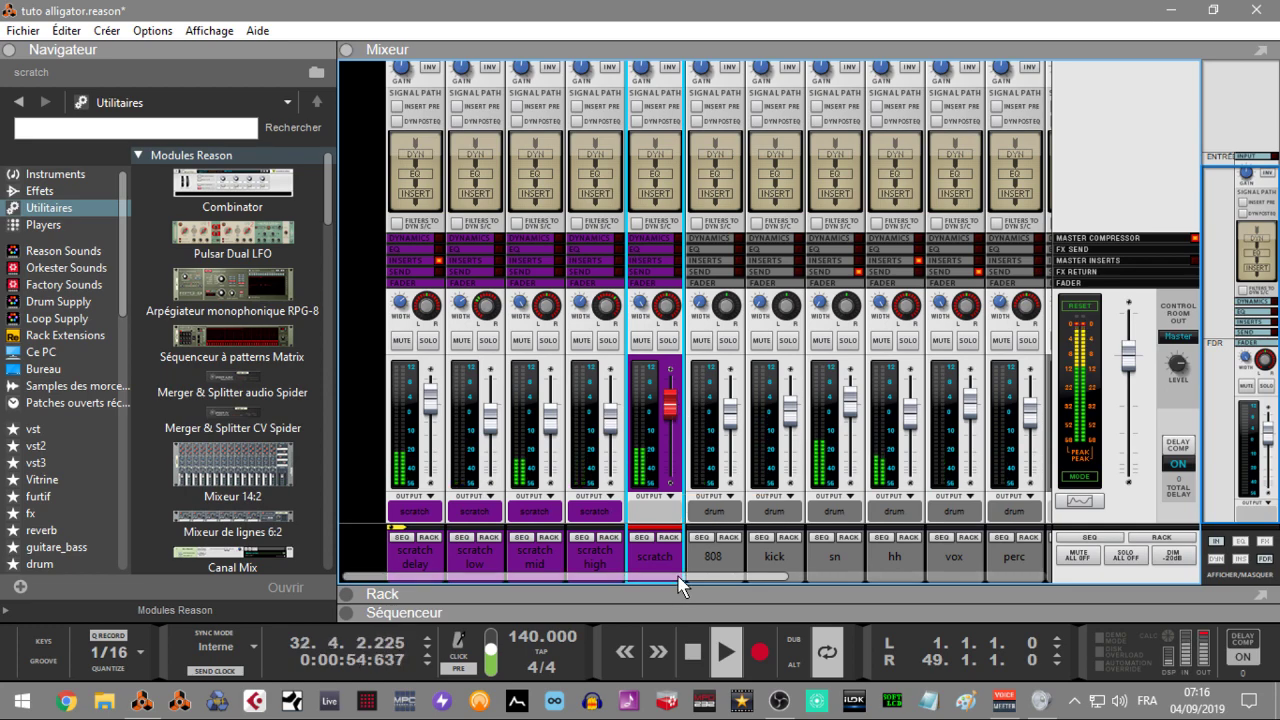
Solo the Antidote 1 channel in the mixer.
left_click_drag(680, 583, 953, 595)
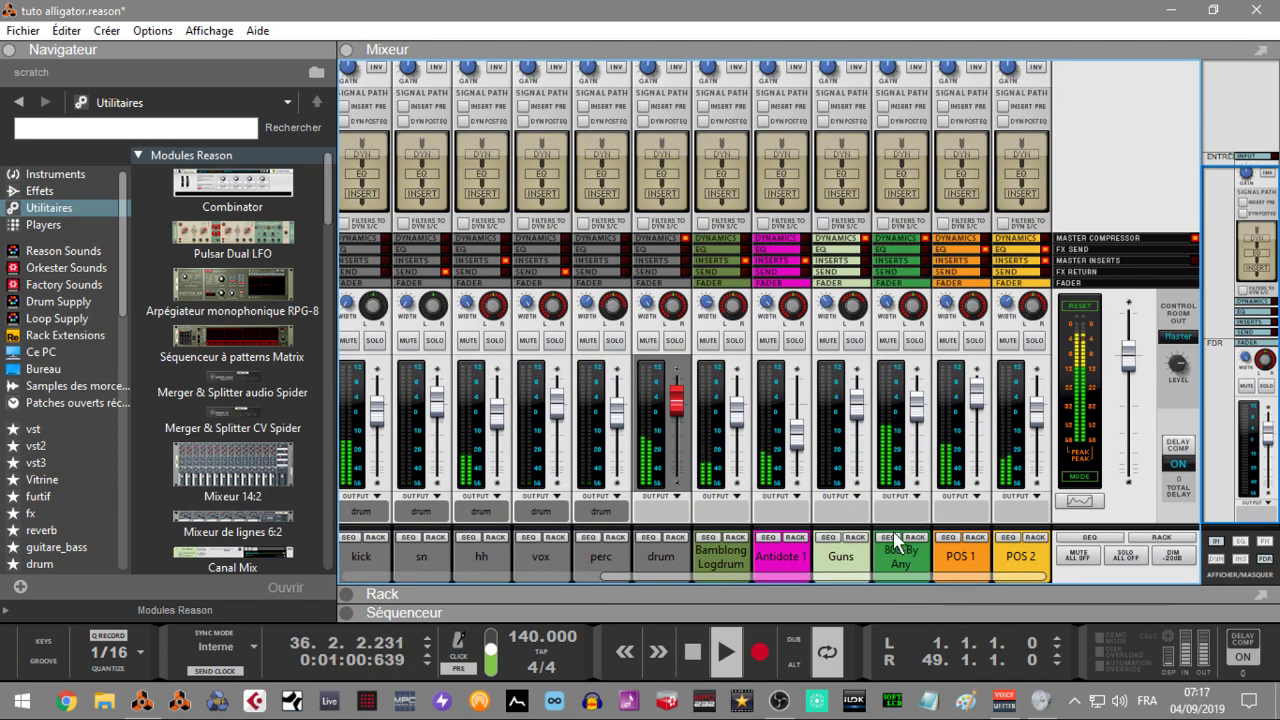
left_click(796, 341)
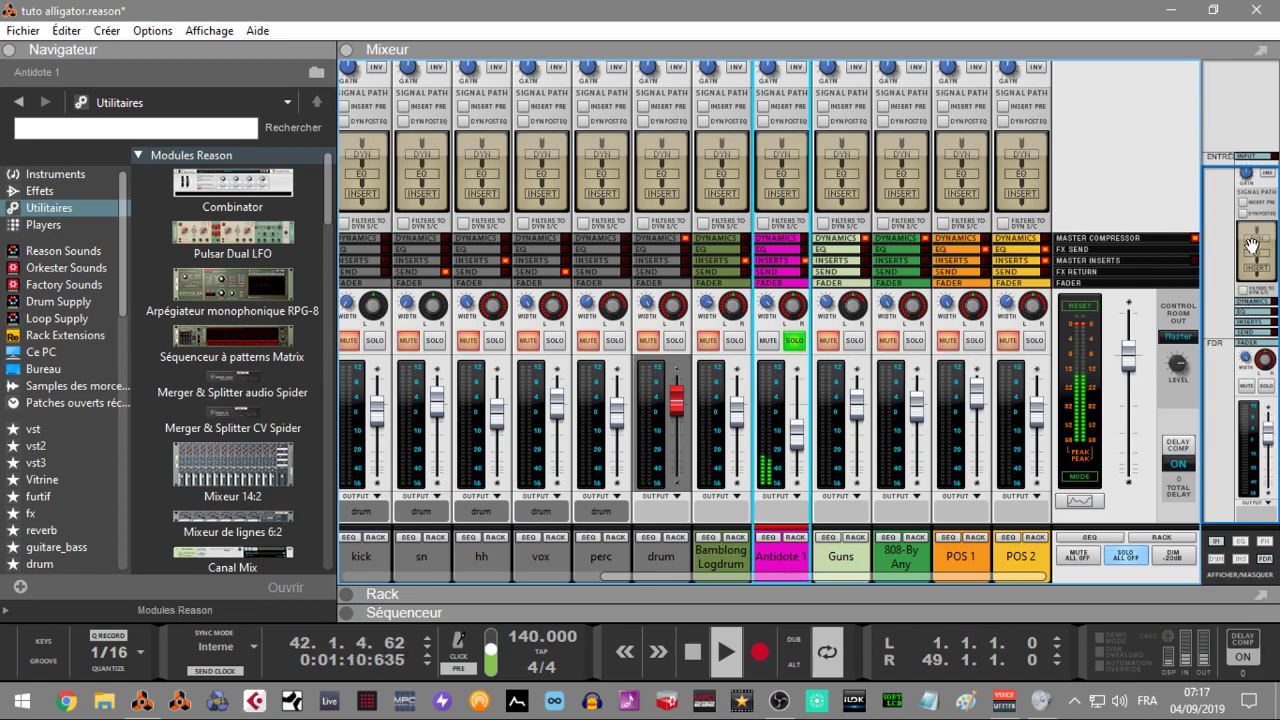
Show the Antidote 1 devices in a full-height rack and bypass the channel's insert effects.
left_click(797, 538)
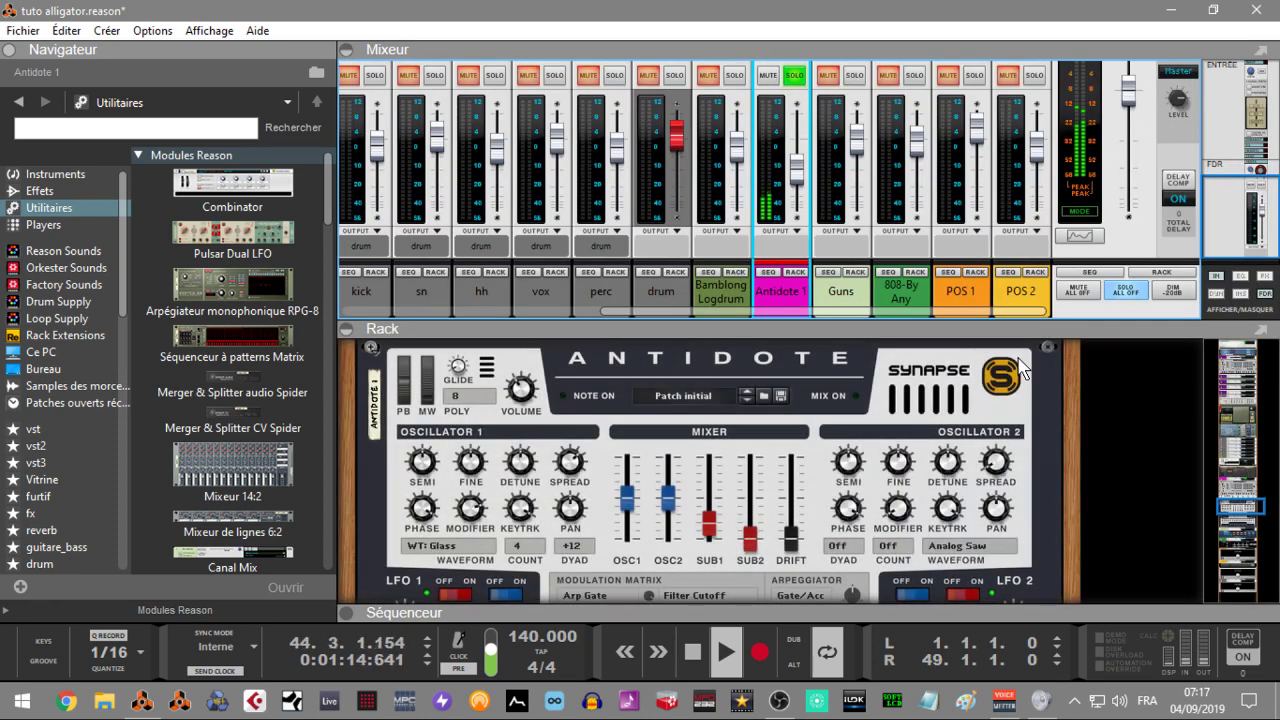
left_click(346, 52)
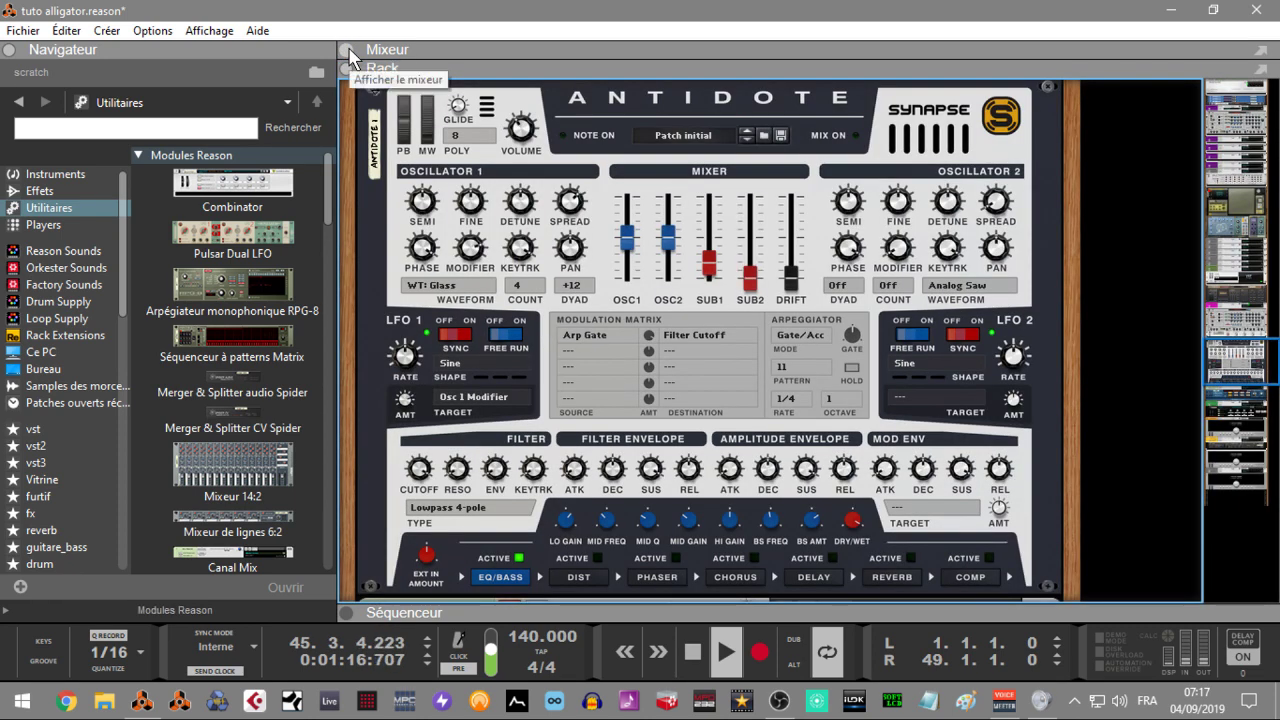
mouse_move(1230, 350)
left_mouse_down()
mouse_move(1243, 316)
mouse_move(1242, 351)
left_mouse_up()
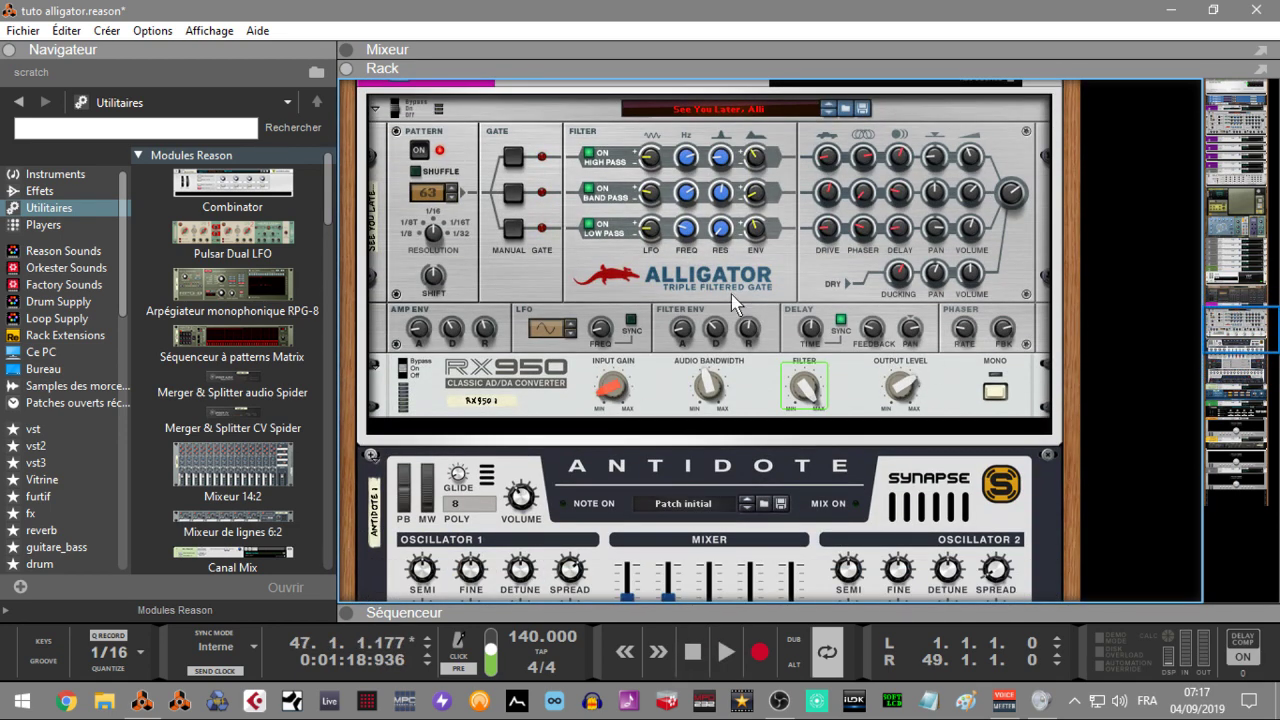
mouse_move(1227, 323)
left_mouse_down()
mouse_move(1229, 336)
mouse_move(1230, 316)
left_mouse_up()
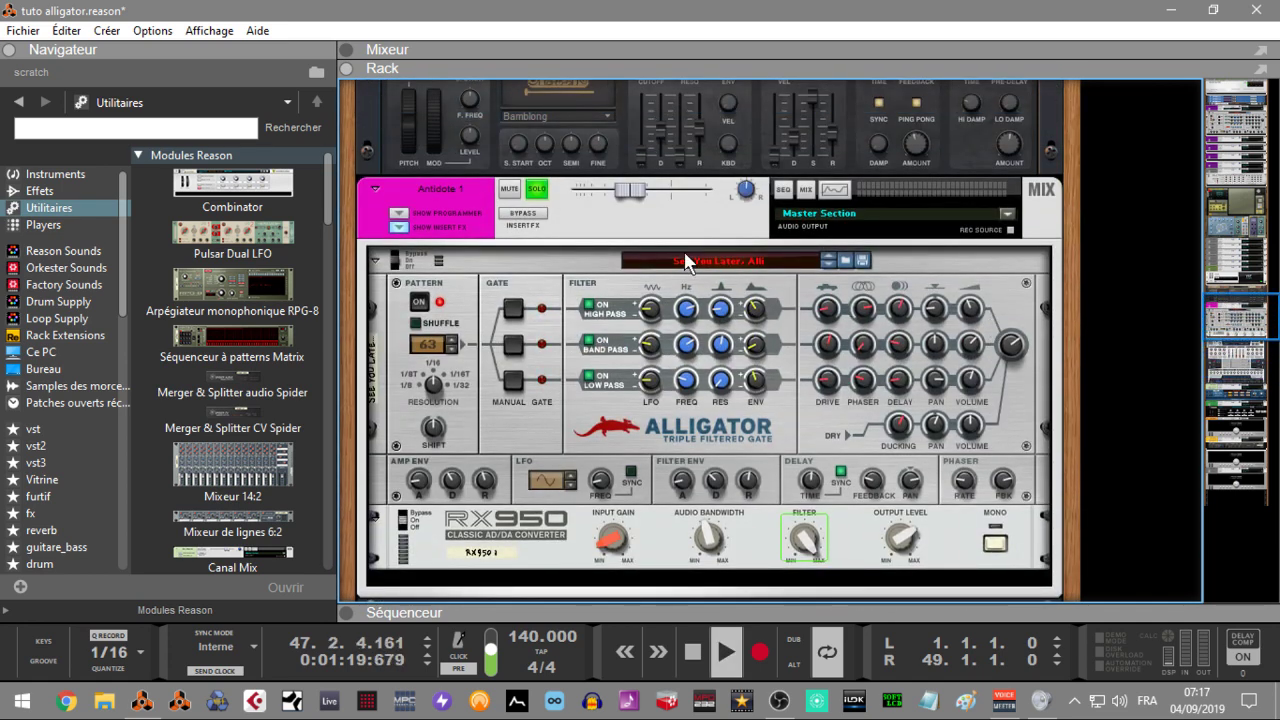
left_click(538, 221)
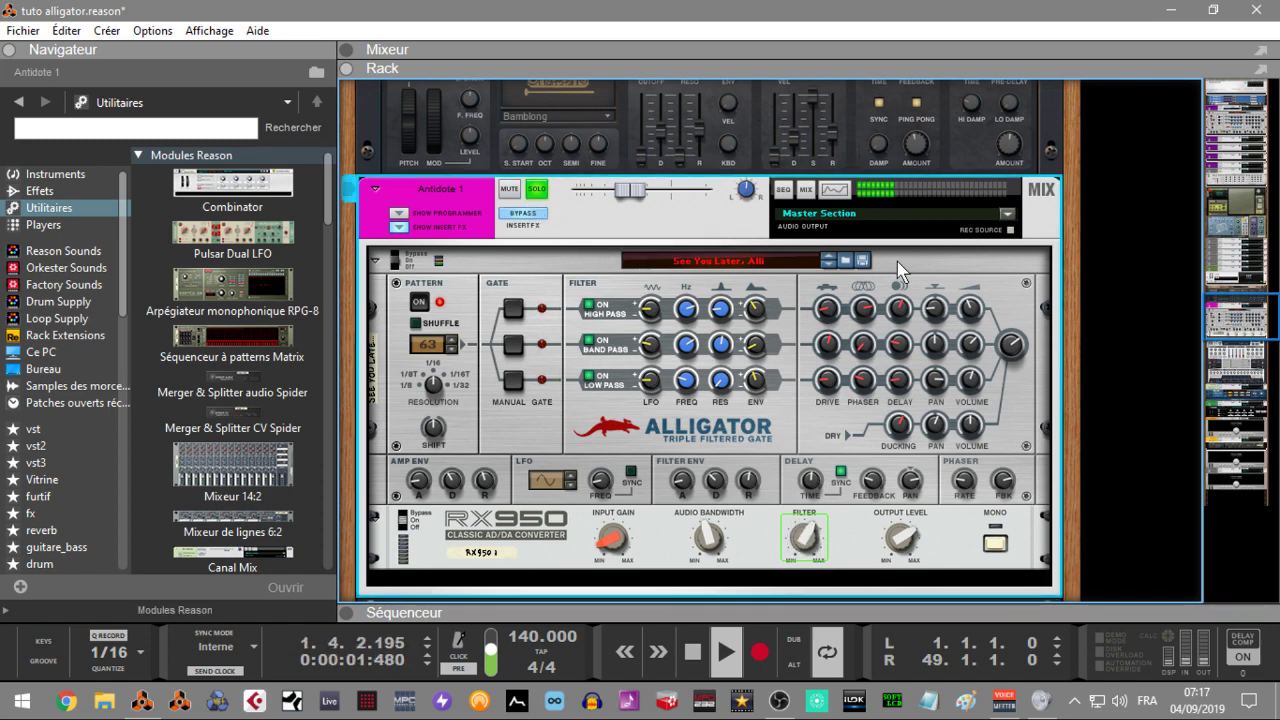
Examine the Antidote synth and its Alligator with the insert effects re-enabled, unsolo the channel, and stop playback.
left_click_drag(1240, 318, 1246, 352)
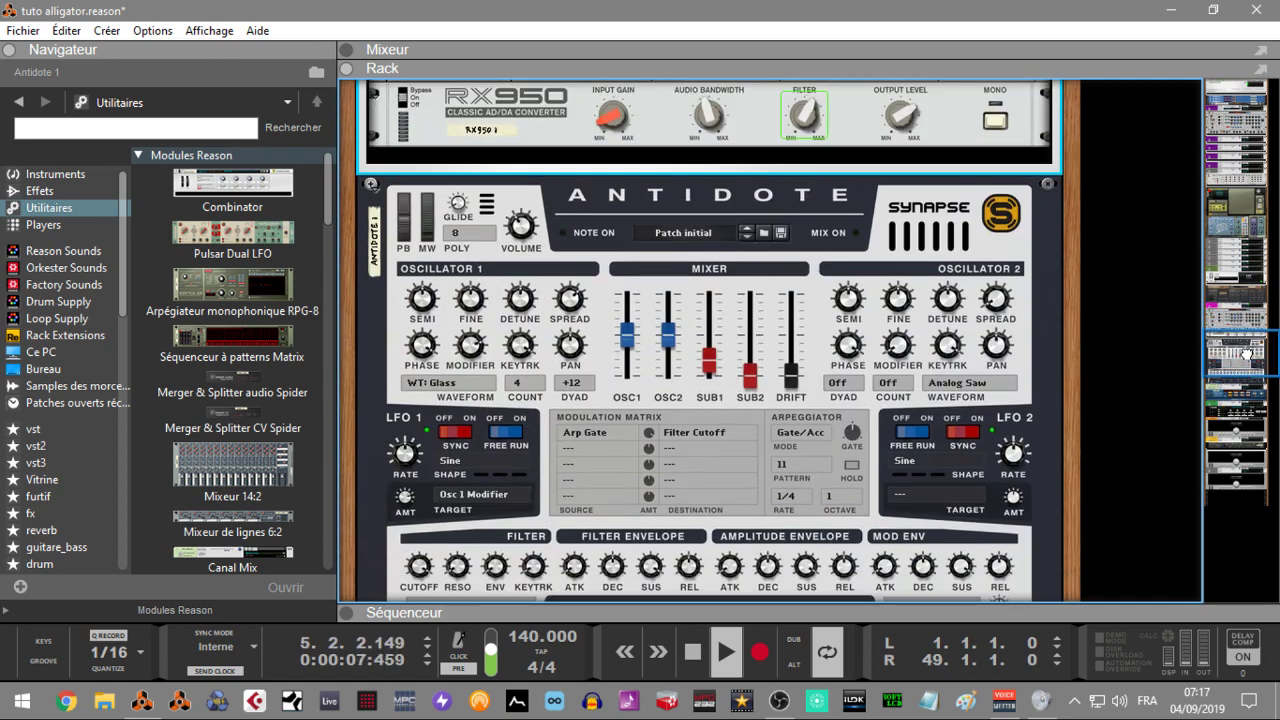
left_click_drag(1246, 352, 1245, 312)
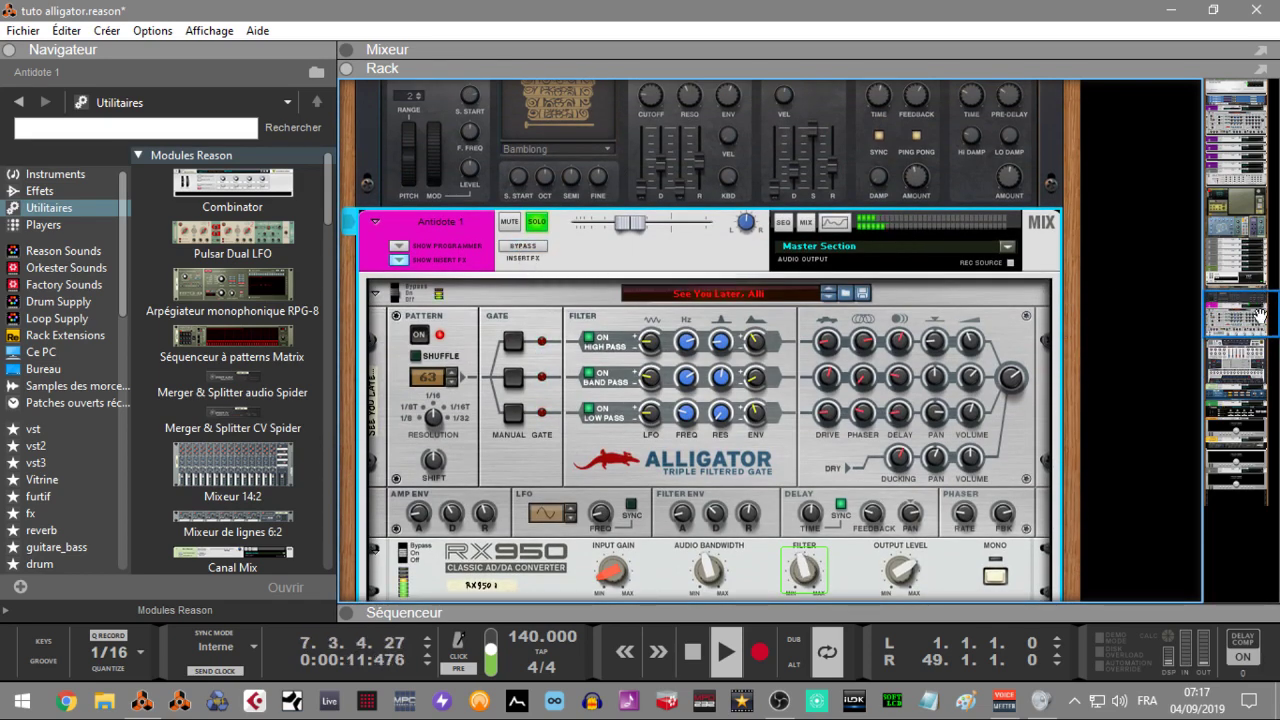
left_click_drag(1258, 316, 1255, 346)
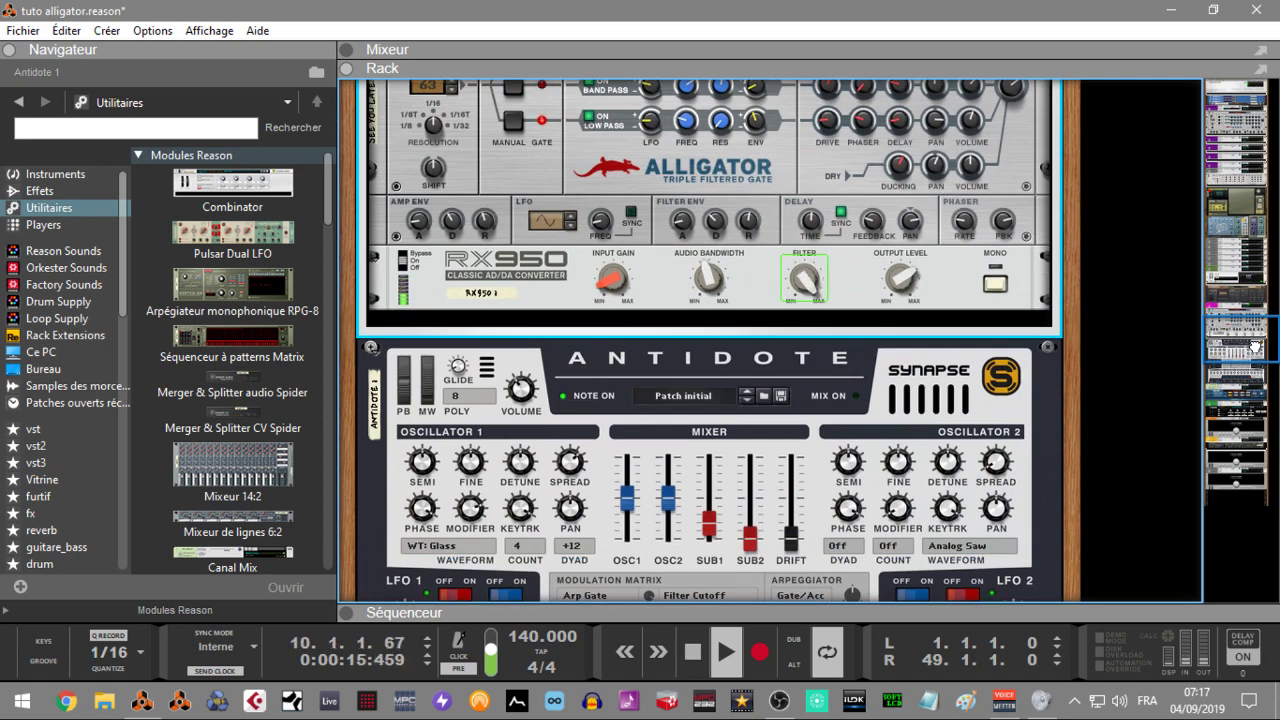
mouse_move(1254, 346)
left_mouse_down()
mouse_move(1245, 316)
mouse_move(1247, 333)
left_mouse_up()
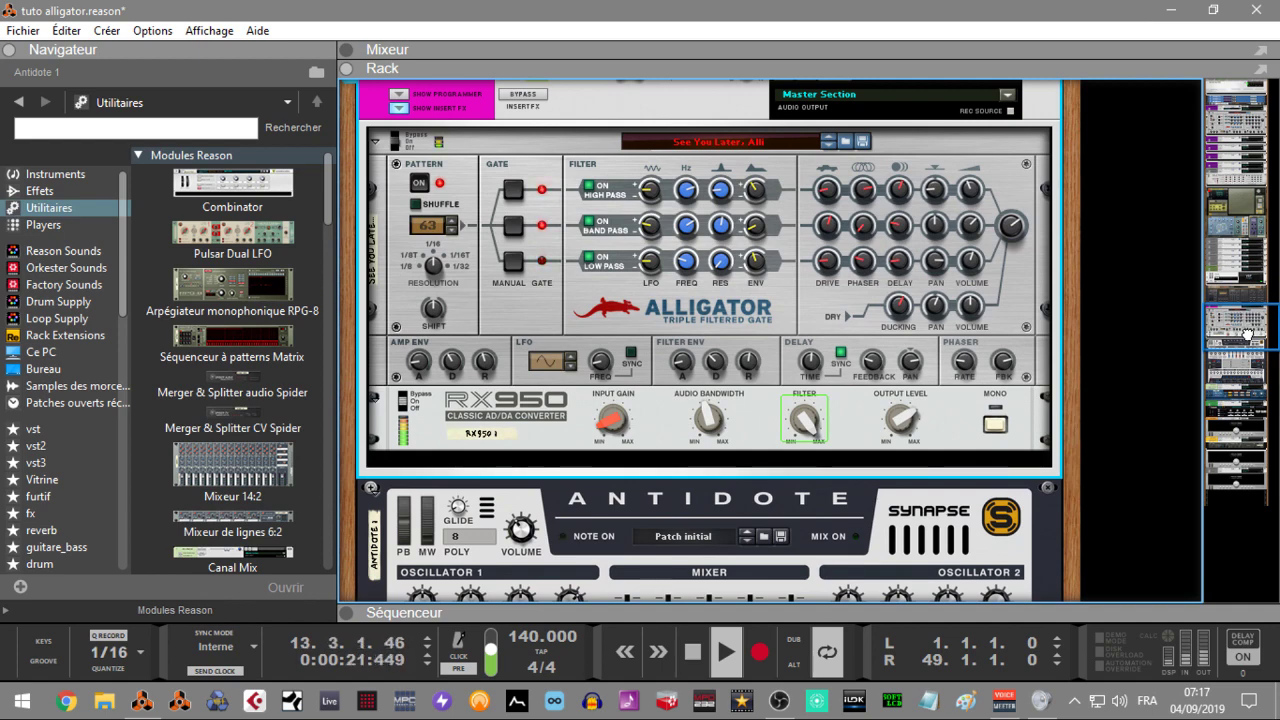
left_click_drag(1247, 333, 1245, 323)
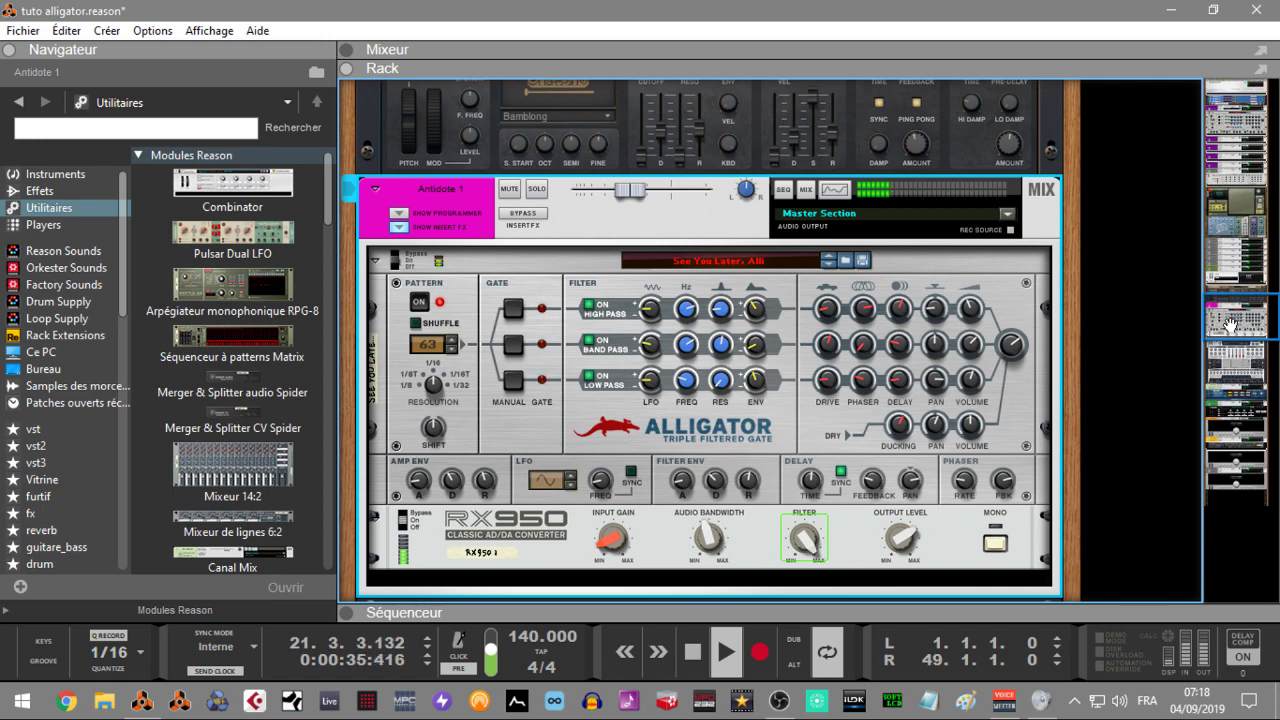
left_click_drag(1230, 323, 1262, 434)
key("space")
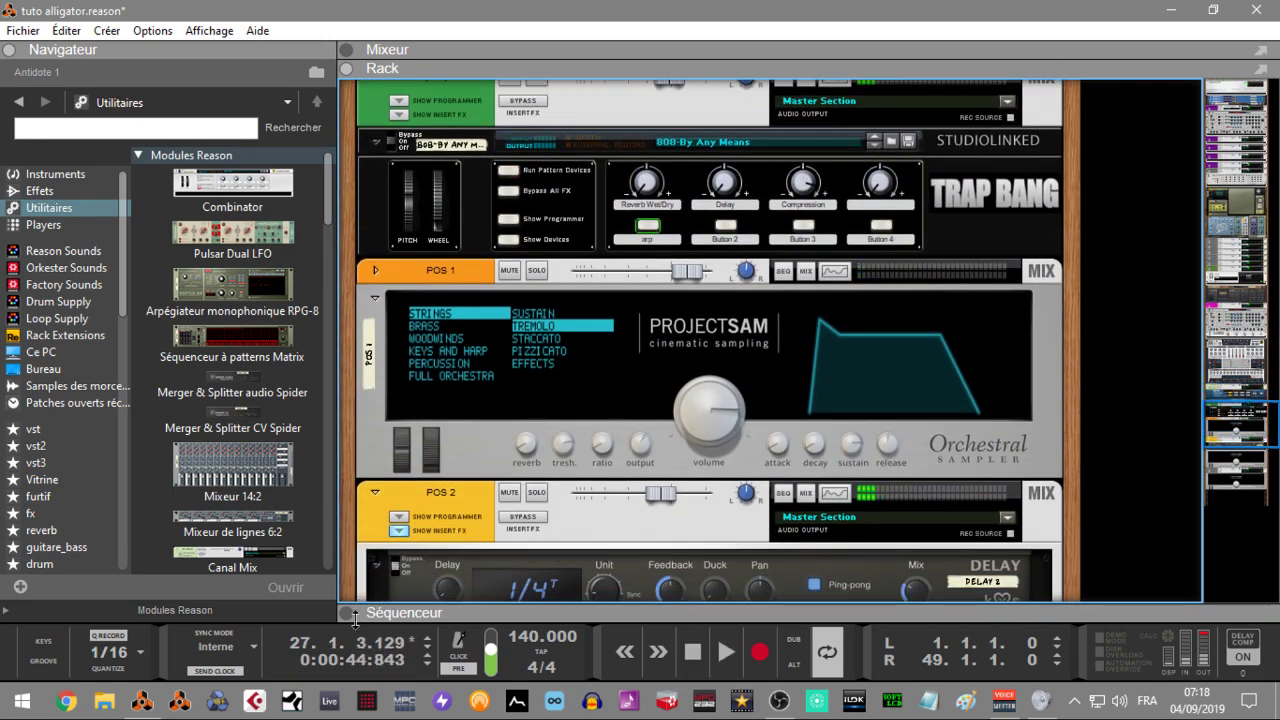
Show the sequencer at full height and select the Antidote 1 track.
left_click_drag(352, 624, 385, 365)
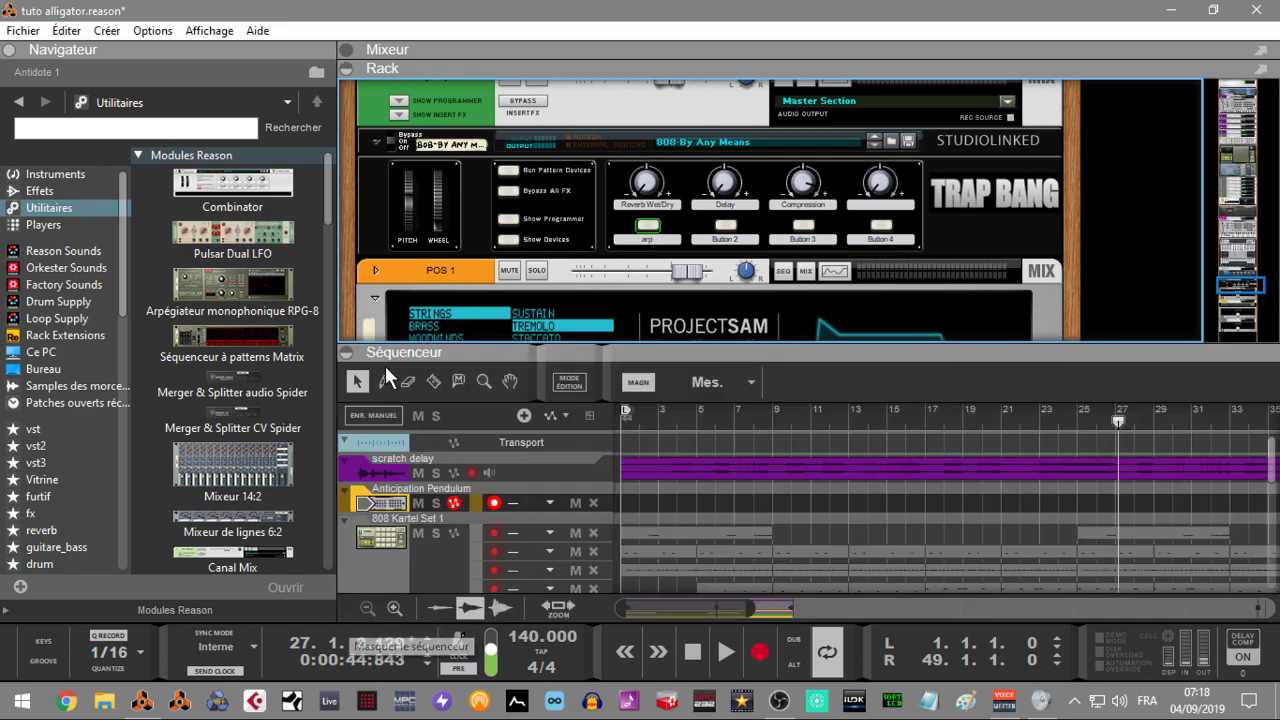
left_click(350, 68)
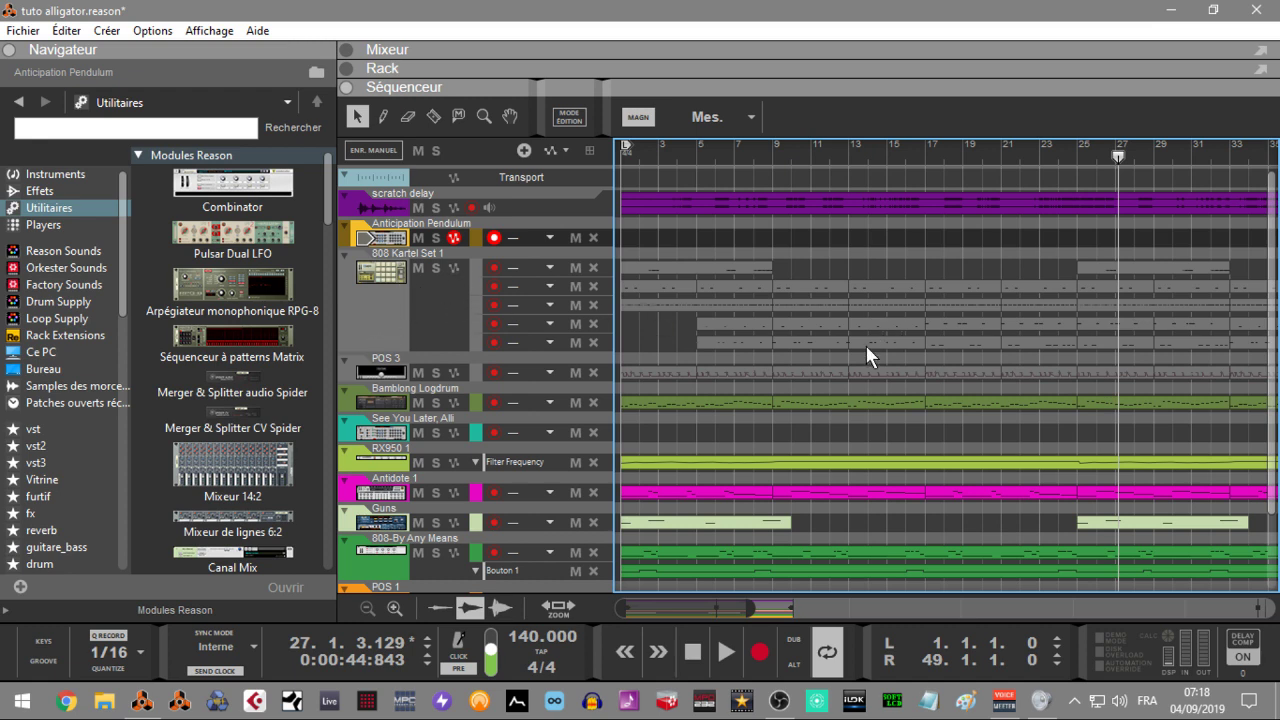
left_click(383, 405)
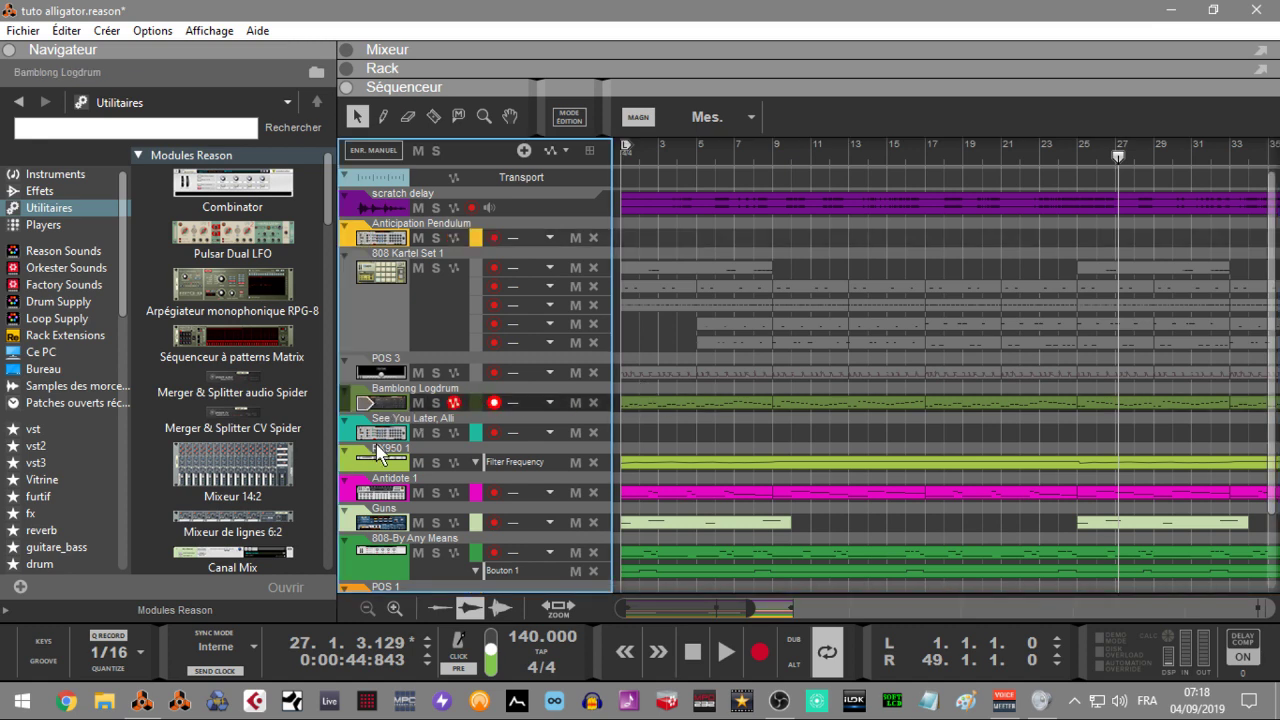
left_click(381, 494)
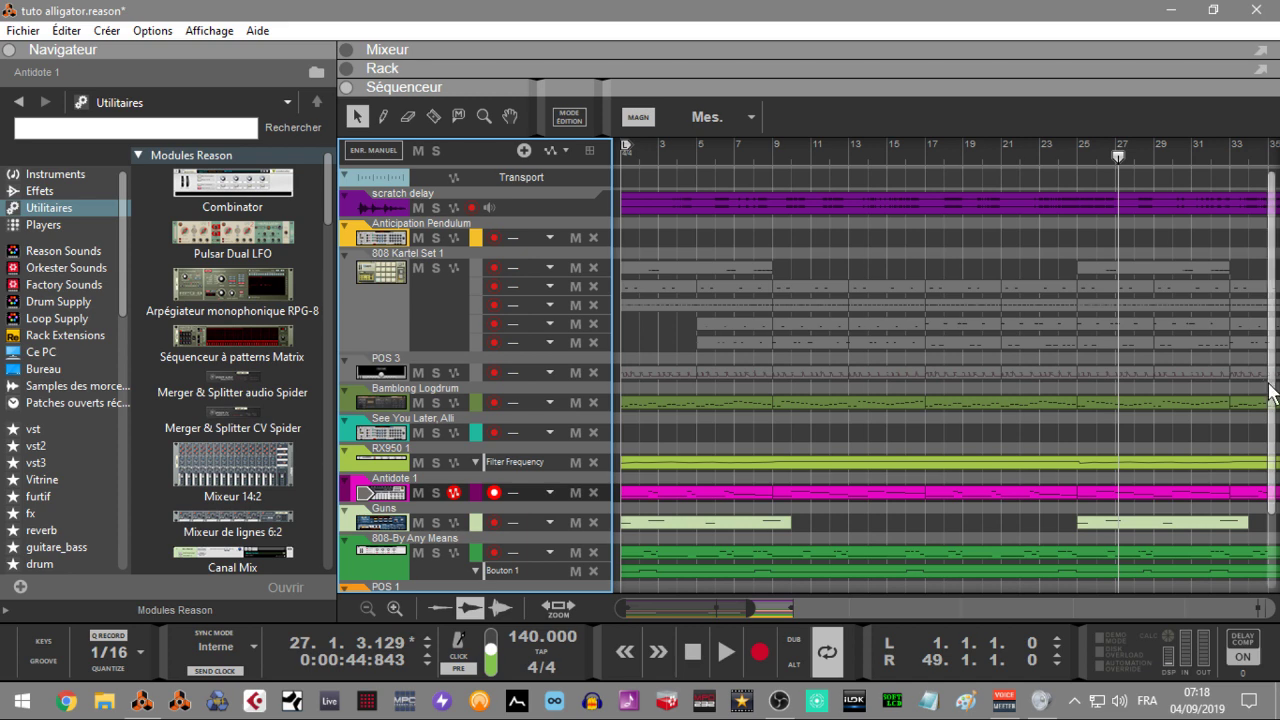
scroll(735, 515, "down", 3)
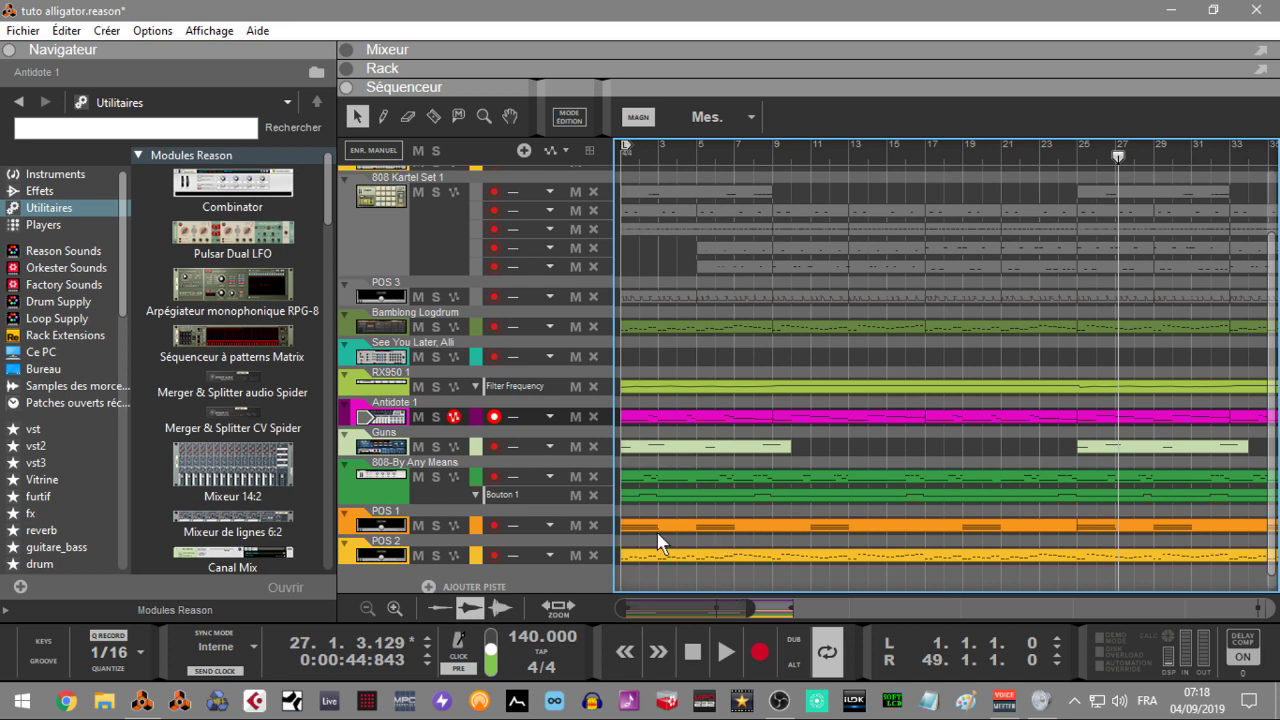
Play the song from the start and show the rack at full height in place of the sequencer.
key("KP_0")
key("space")
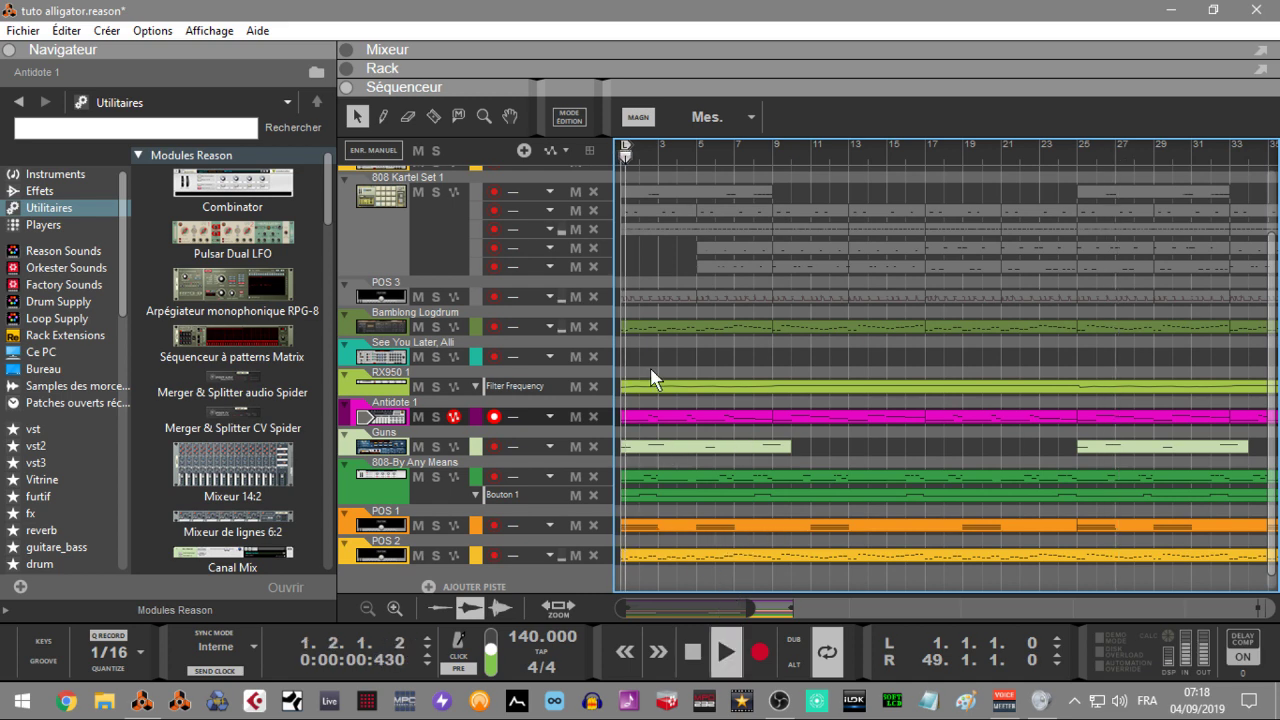
left_click(350, 68)
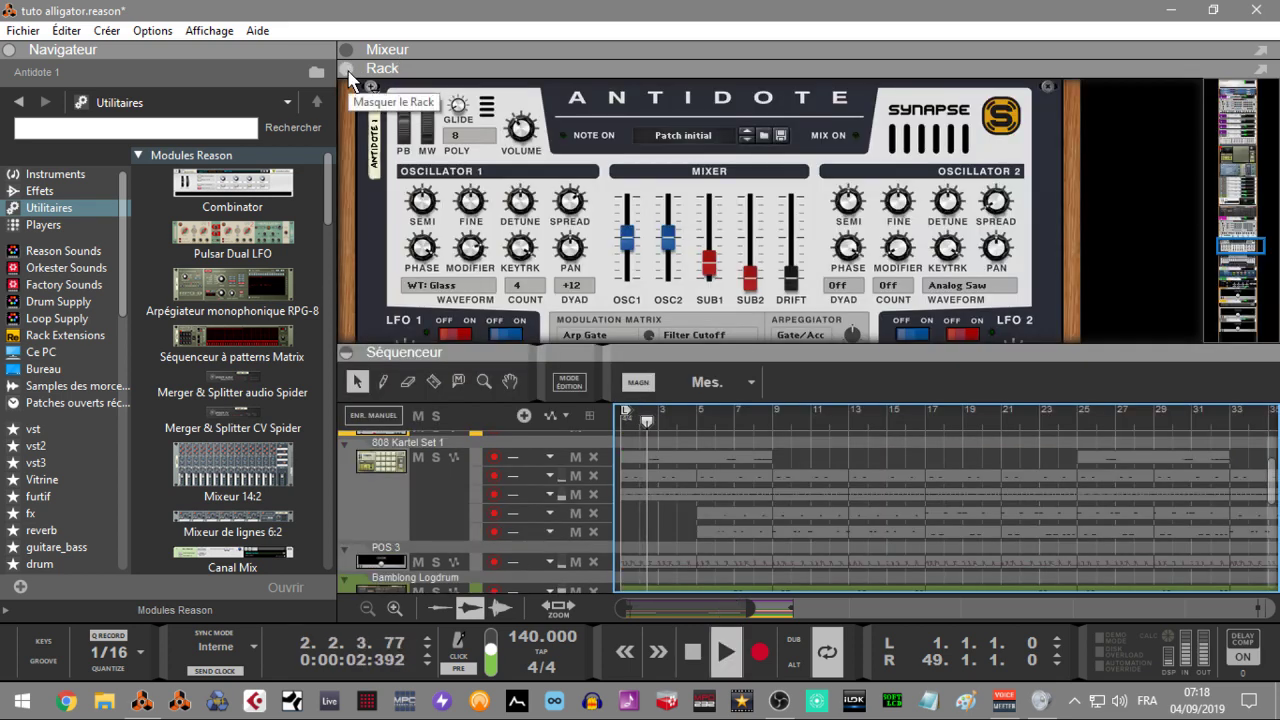
left_click(350, 352)
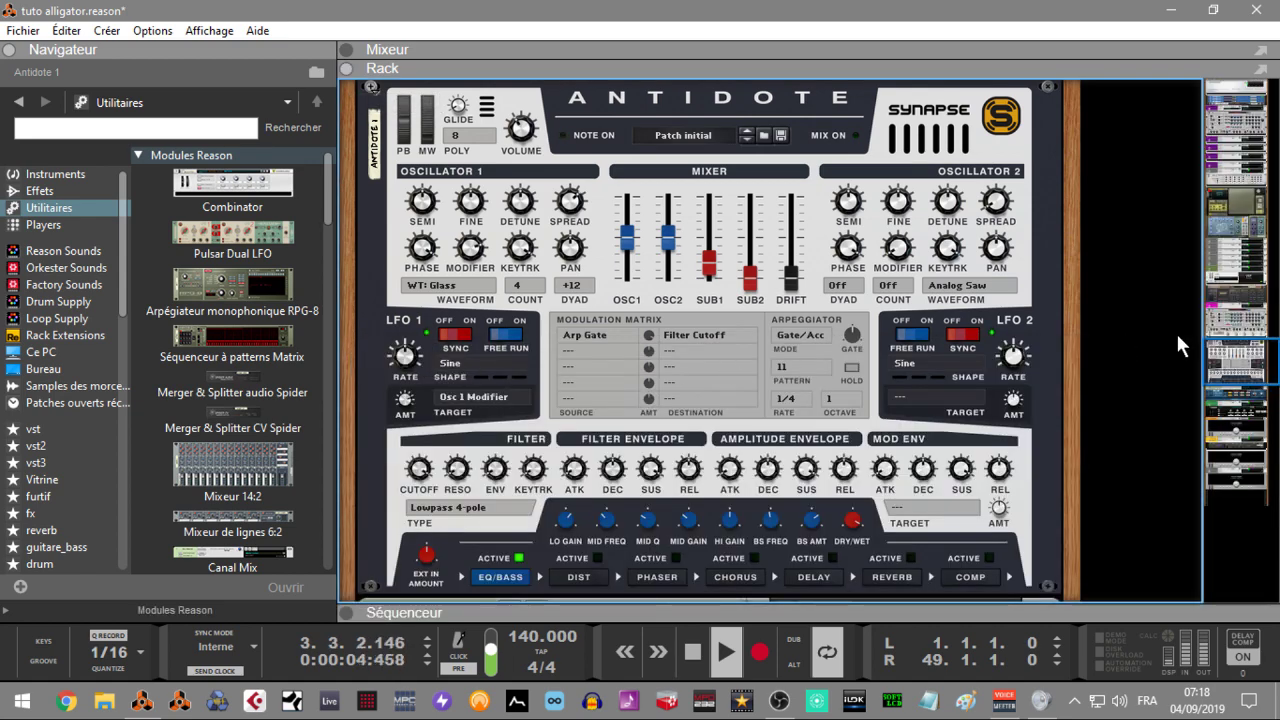
Solo the Bamblong Logdrum channel, view its HalfTime plugin, compare the sound with insert effects bypassed, and unsolo it.
left_click_drag(1238, 350, 1254, 268)
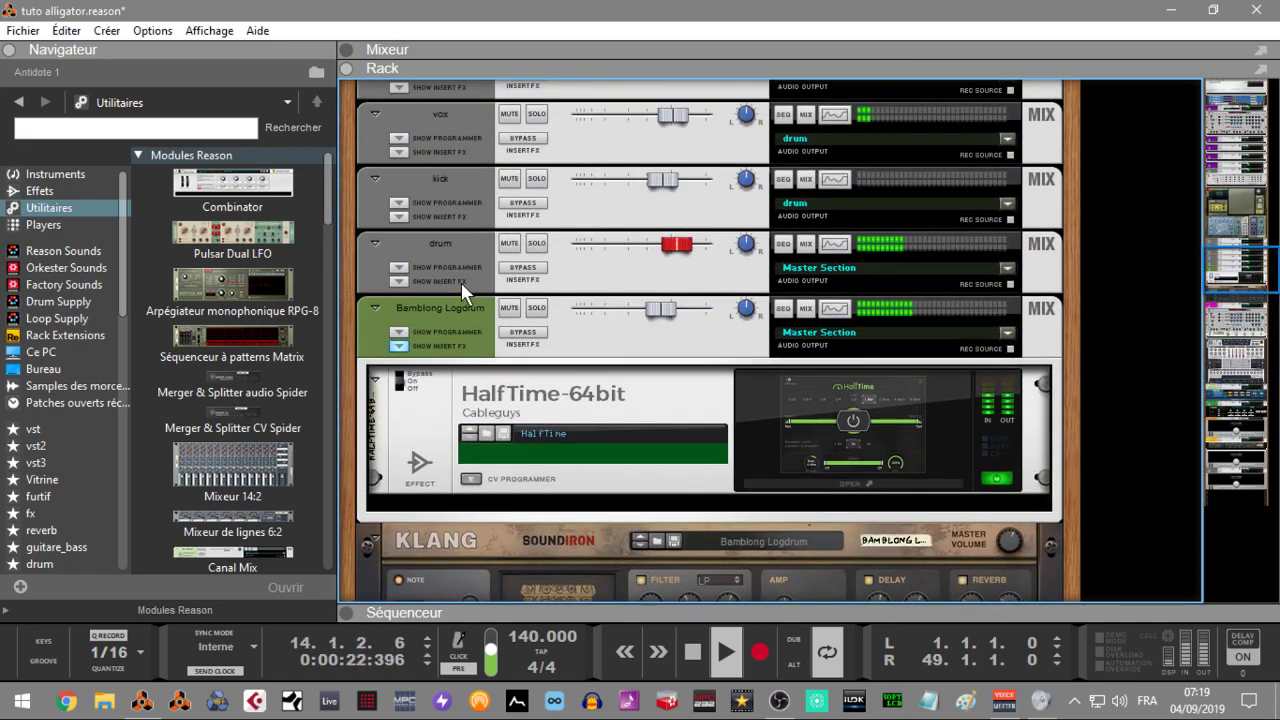
left_click(537, 308)
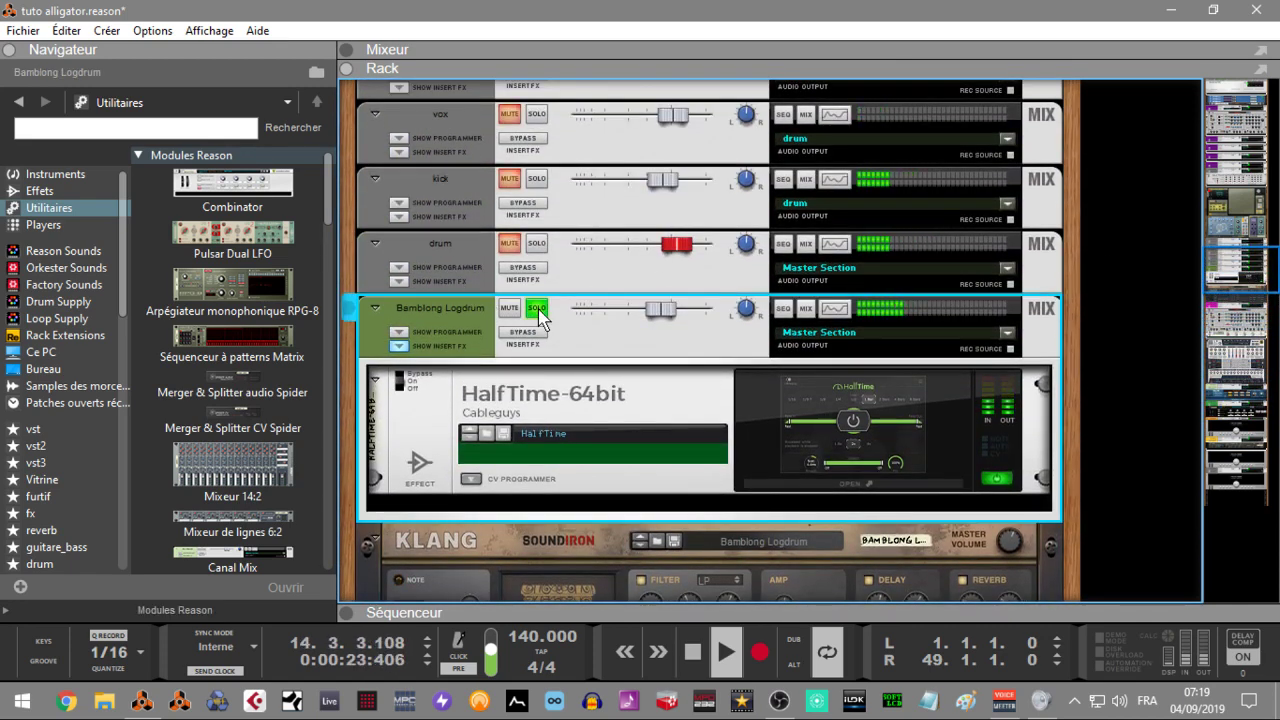
left_click(863, 482)
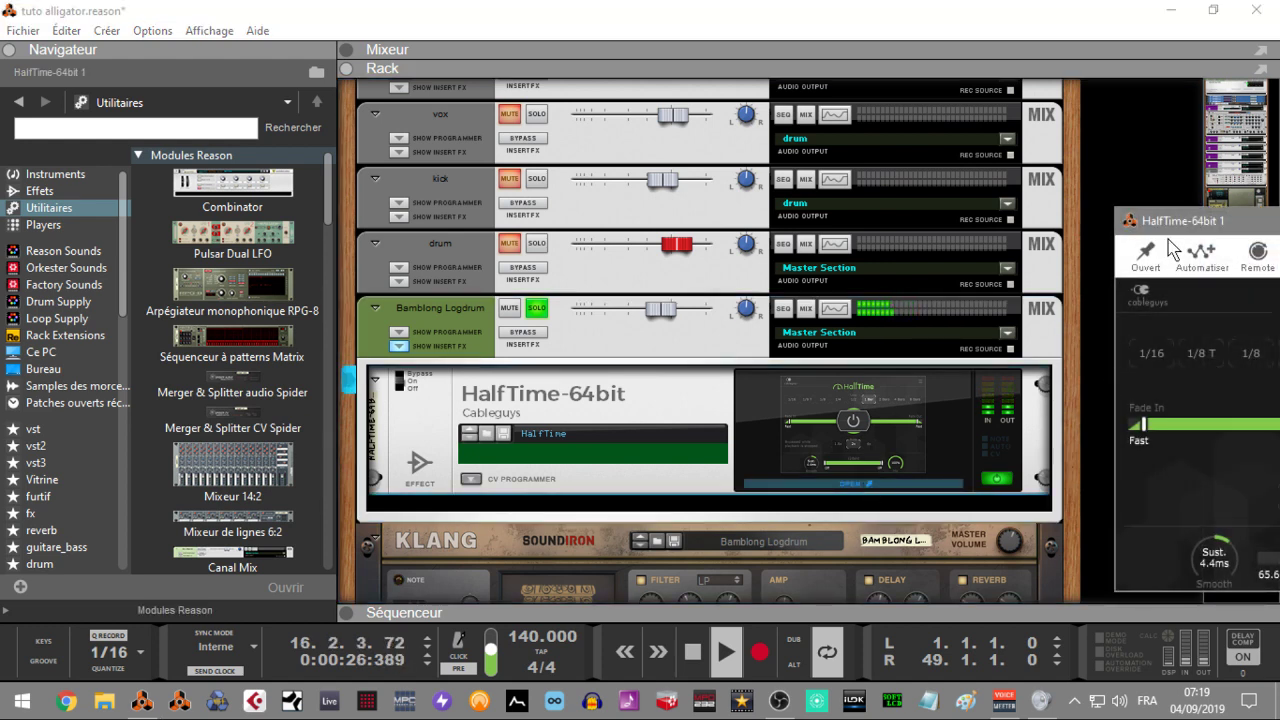
left_click_drag(1200, 222, 683, 158)
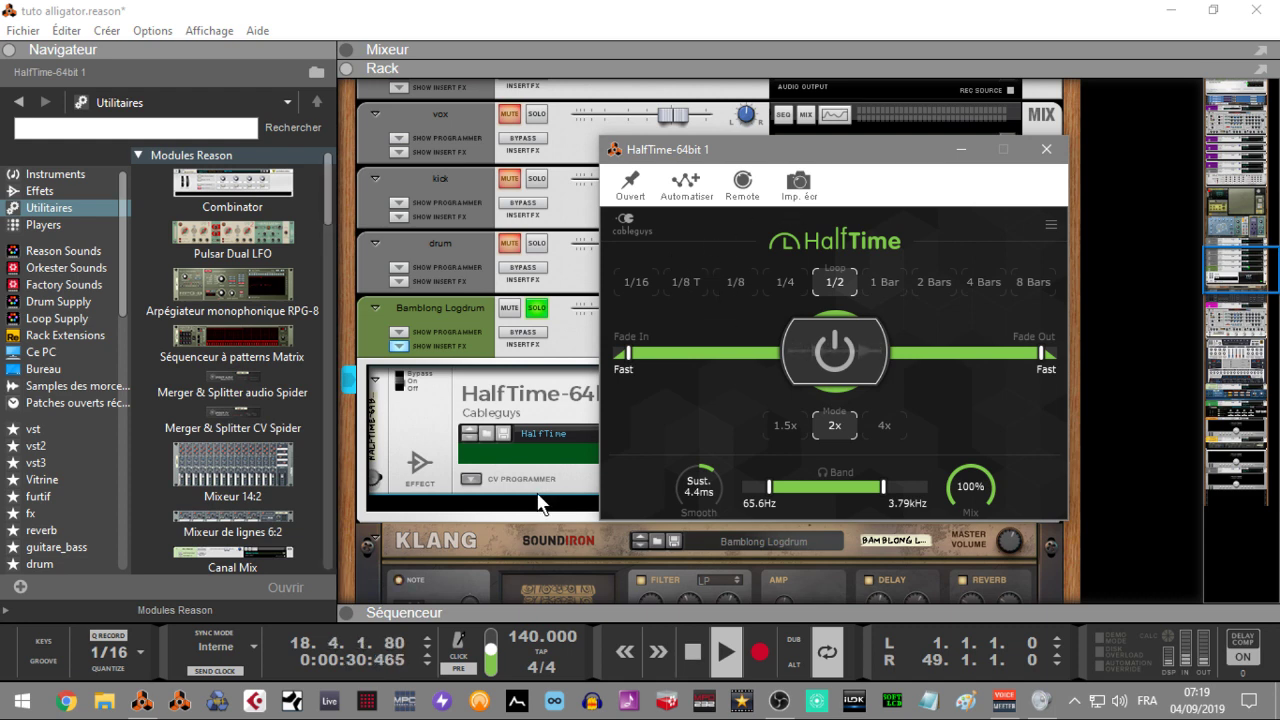
left_click(514, 333)
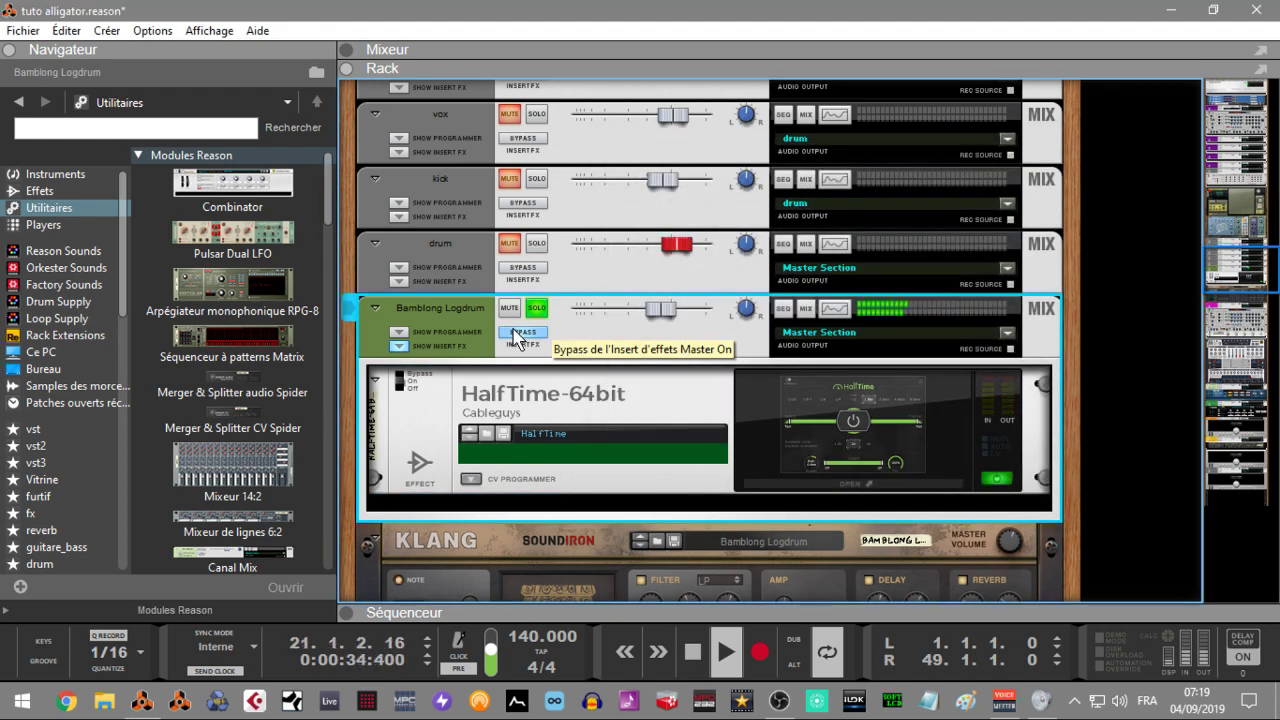
left_click(536, 308)
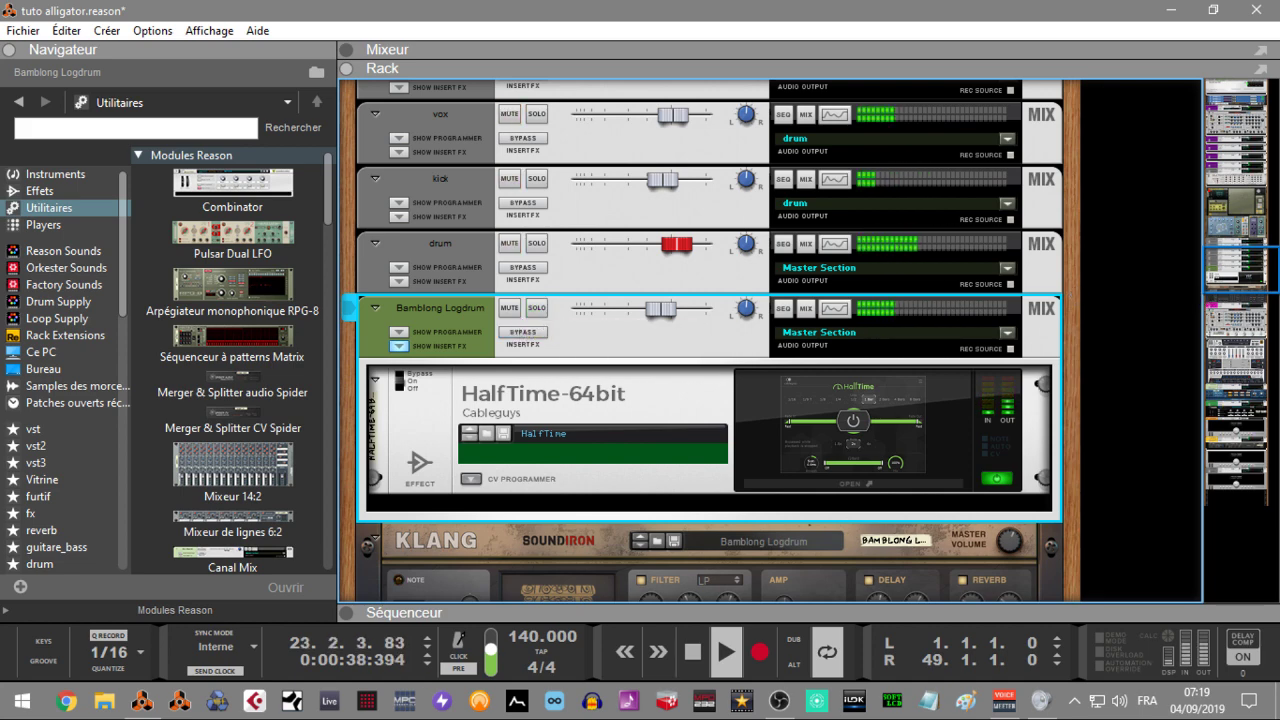
Audition the perc and POS 2 channels by briefly soloing each one in the rack.
left_click_drag(1244, 272, 1244, 475)
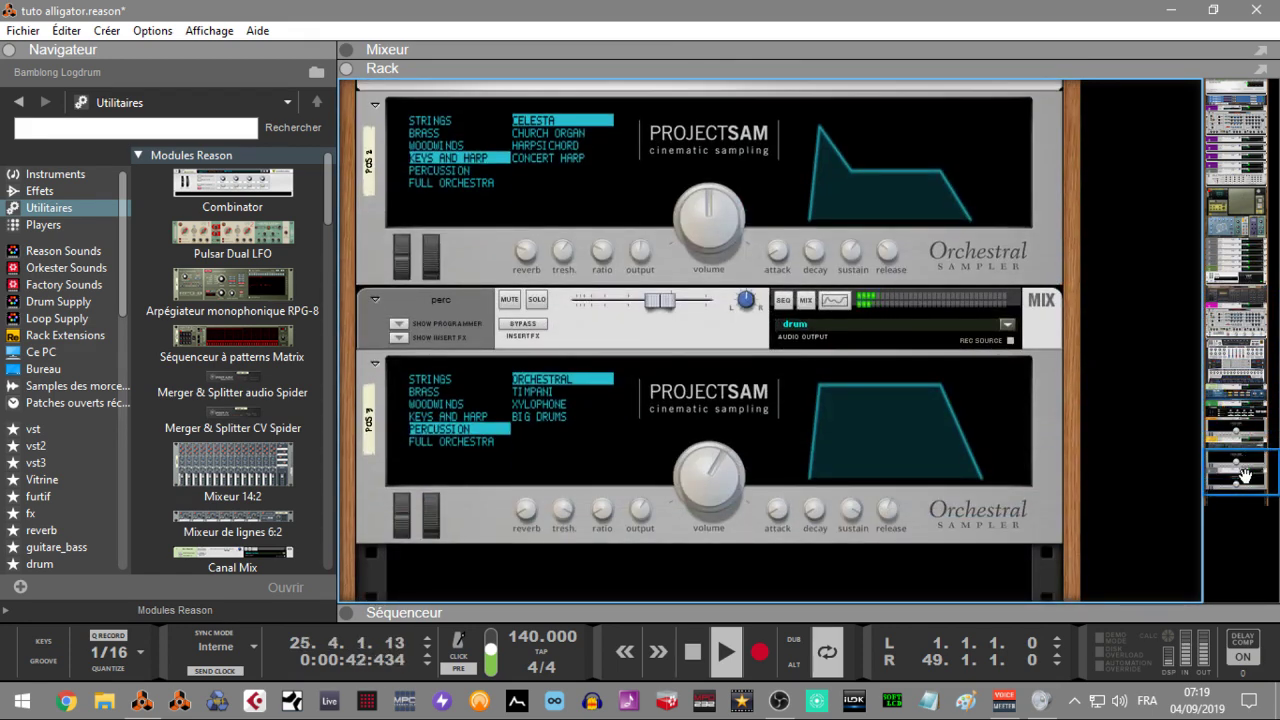
left_click(537, 300)
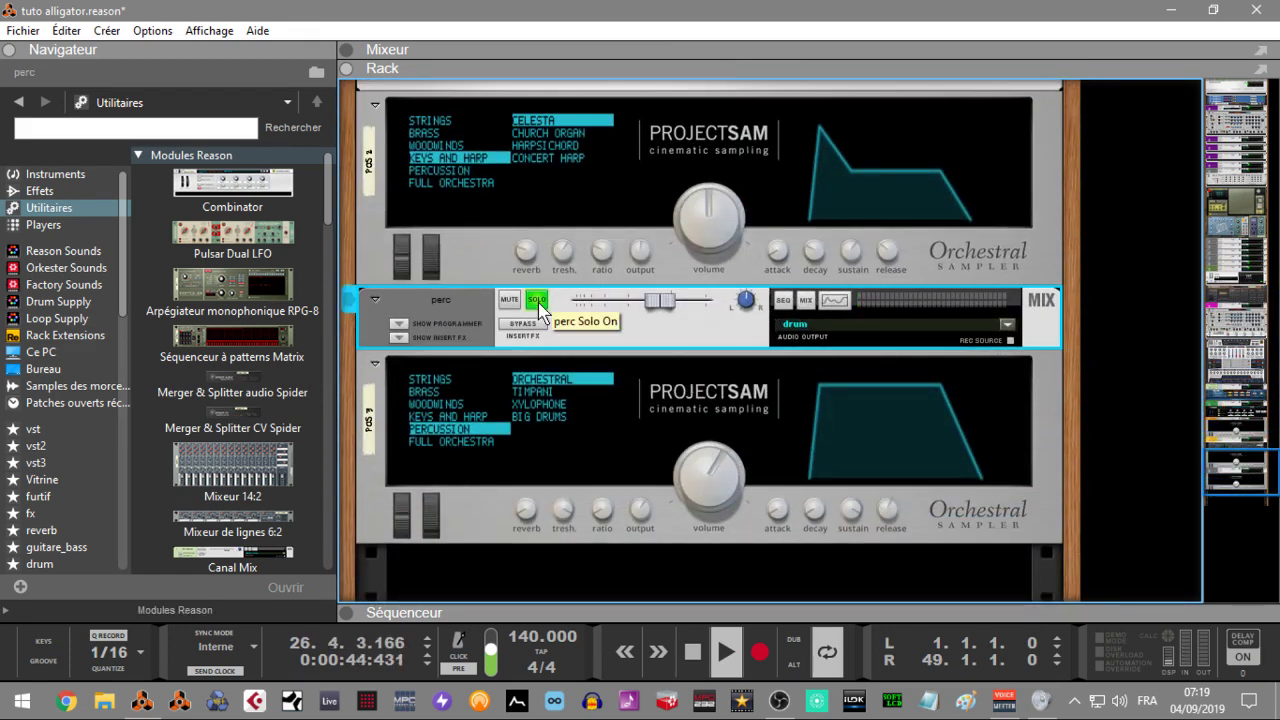
left_click(537, 300)
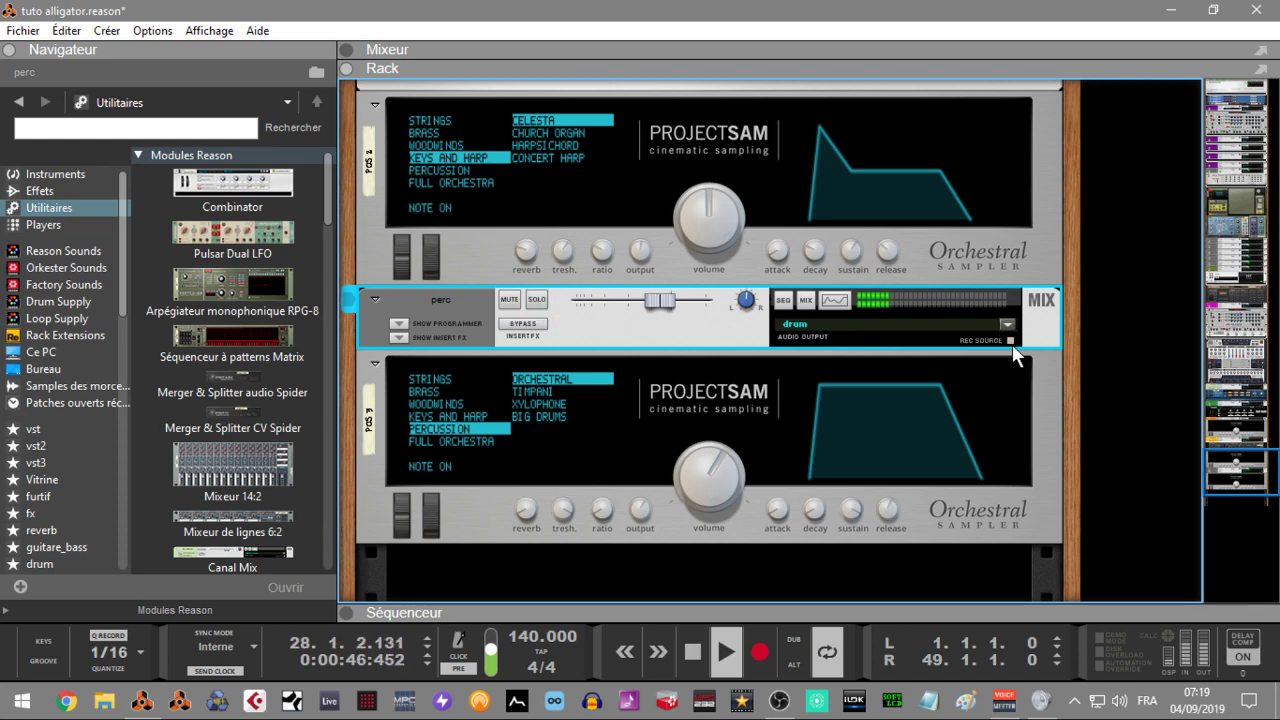
left_click(1236, 466)
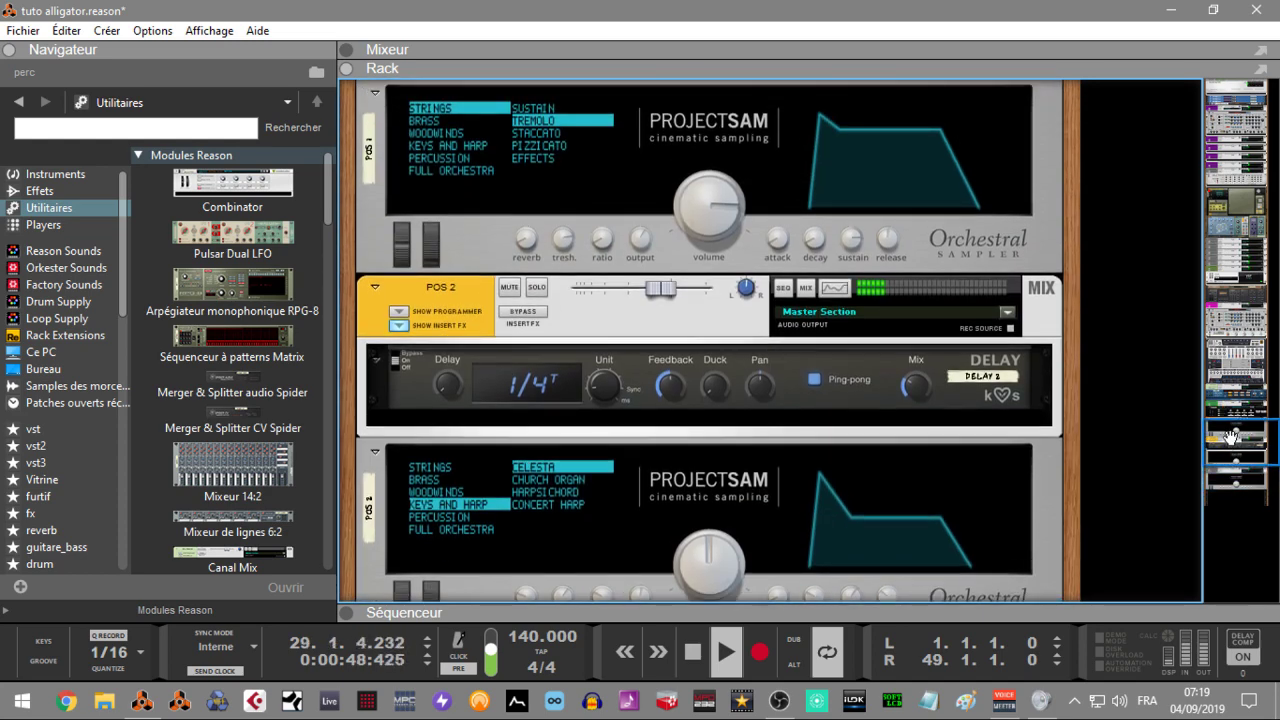
left_click(537, 288)
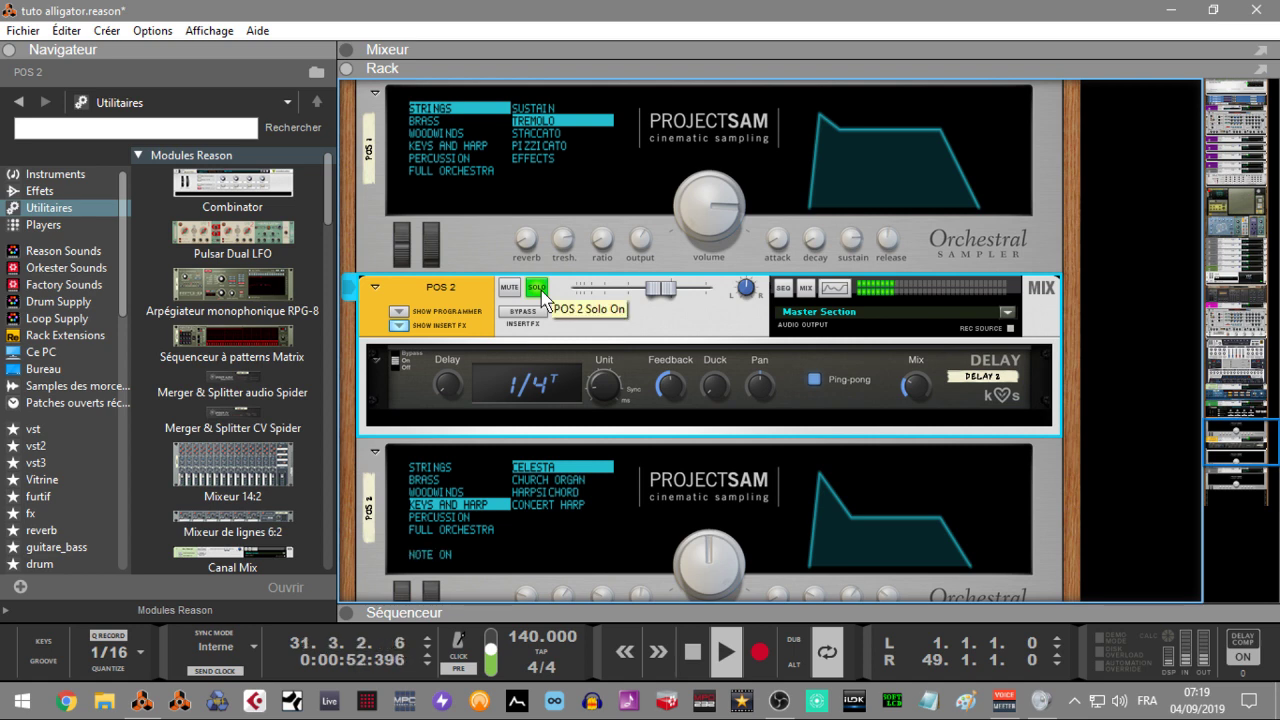
left_click(538, 289)
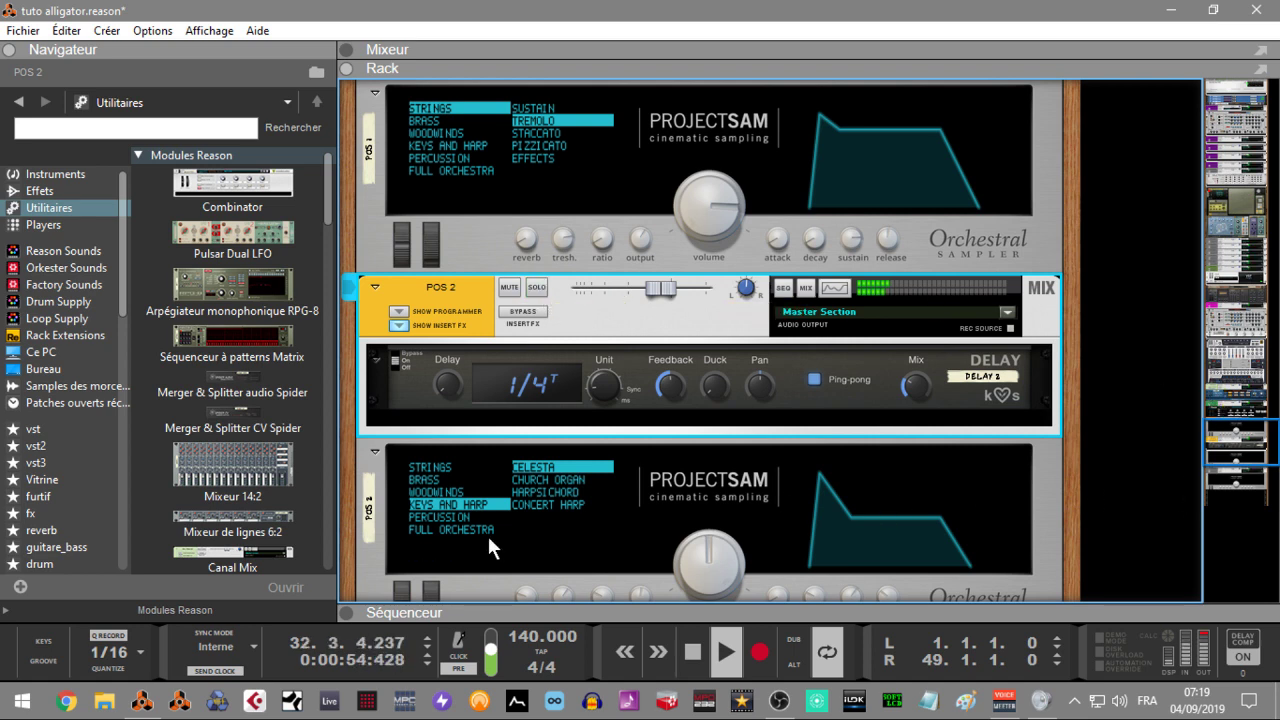
Show the sequencer at full height during playback and select the Anticipation Pendulum track.
left_click(347, 612)
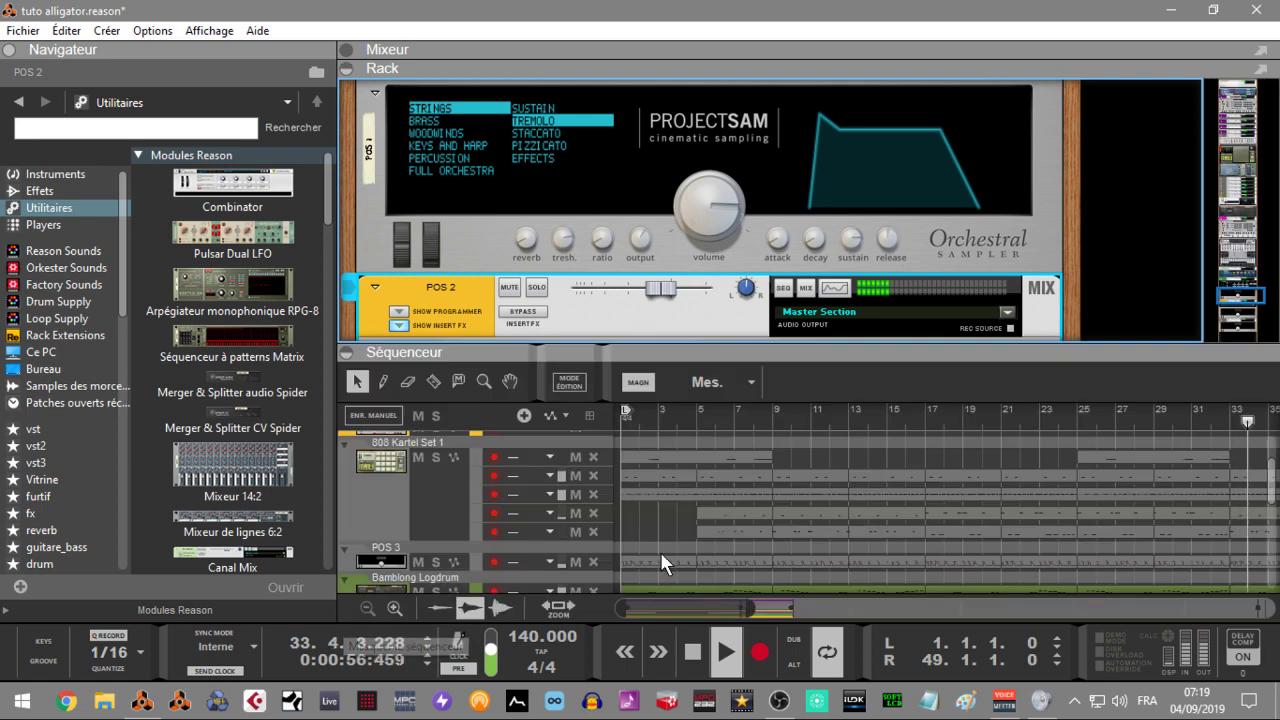
left_click(347, 68)
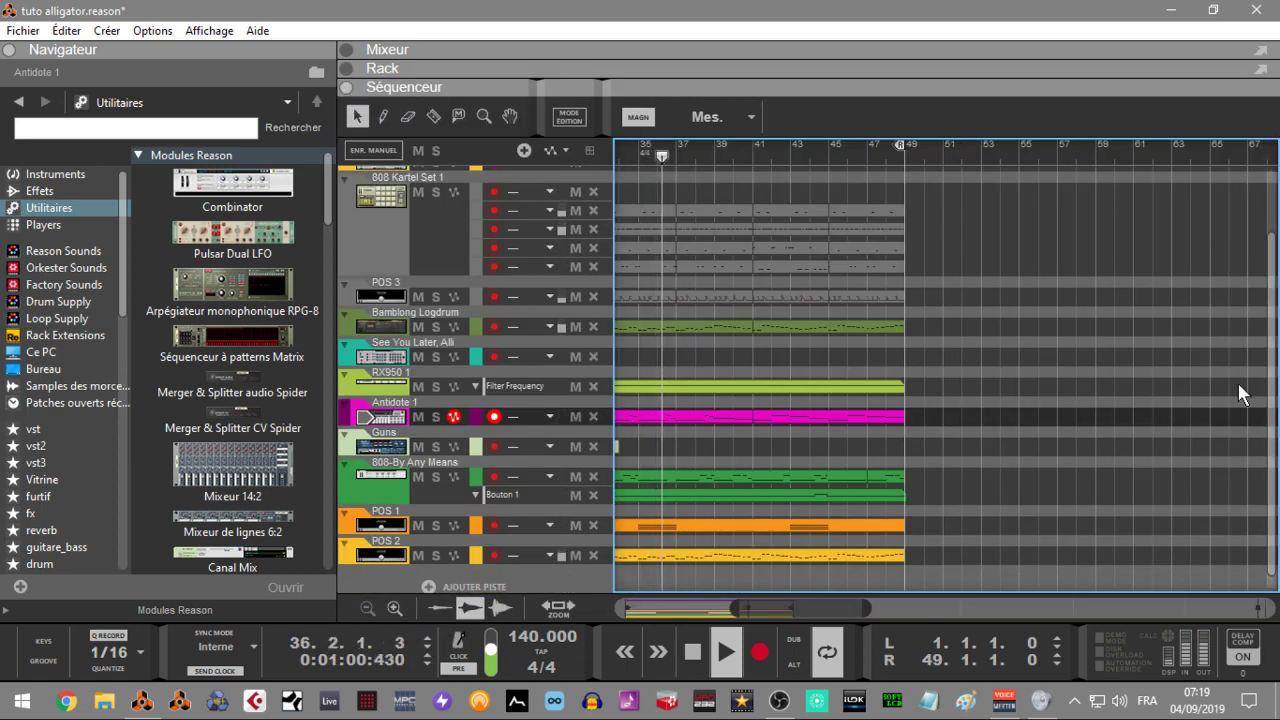
scroll(1266, 251, "up", 3)
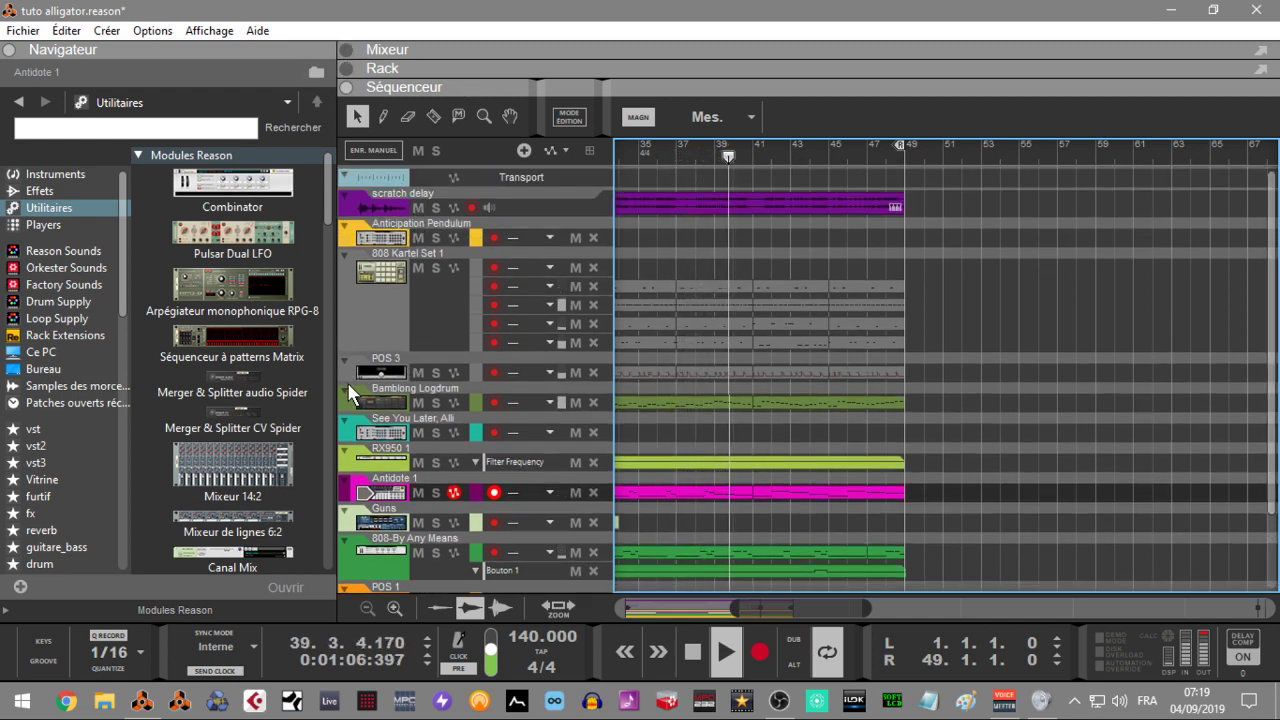
left_click(368, 208)
left_click(380, 262)
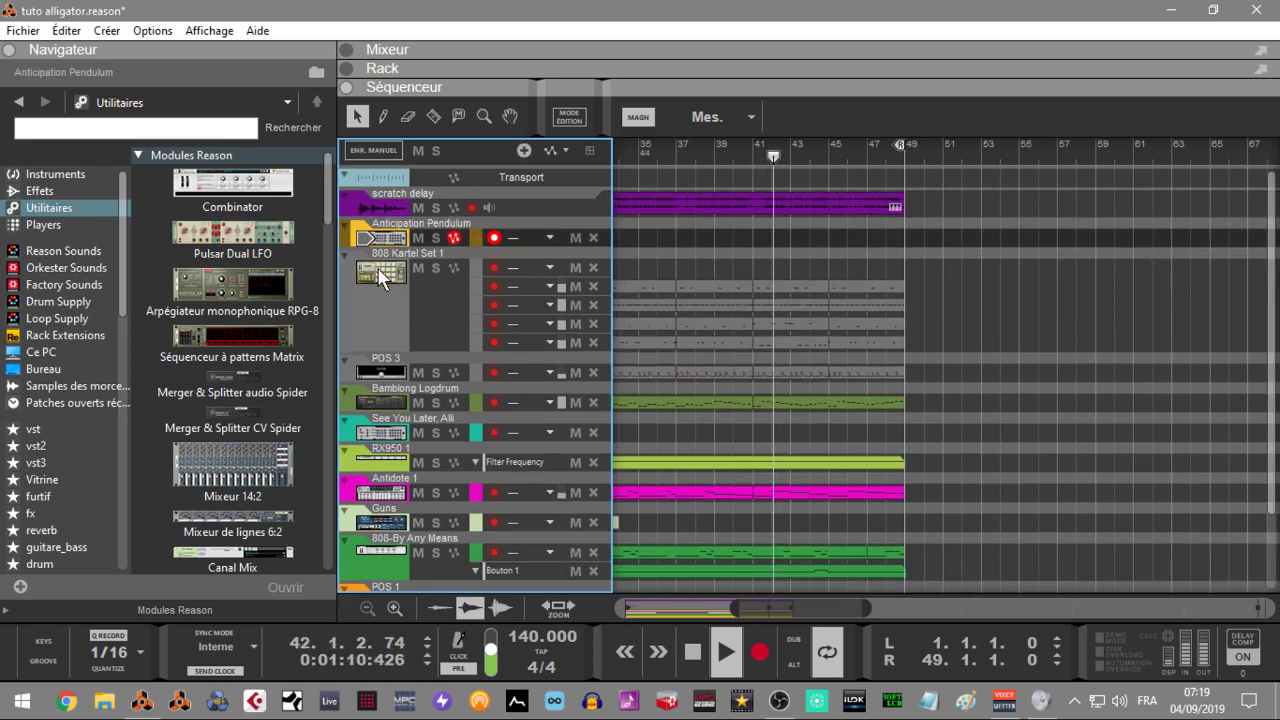
Show the rack at full height in place of the sequencer and stop playback.
left_click(347, 70)
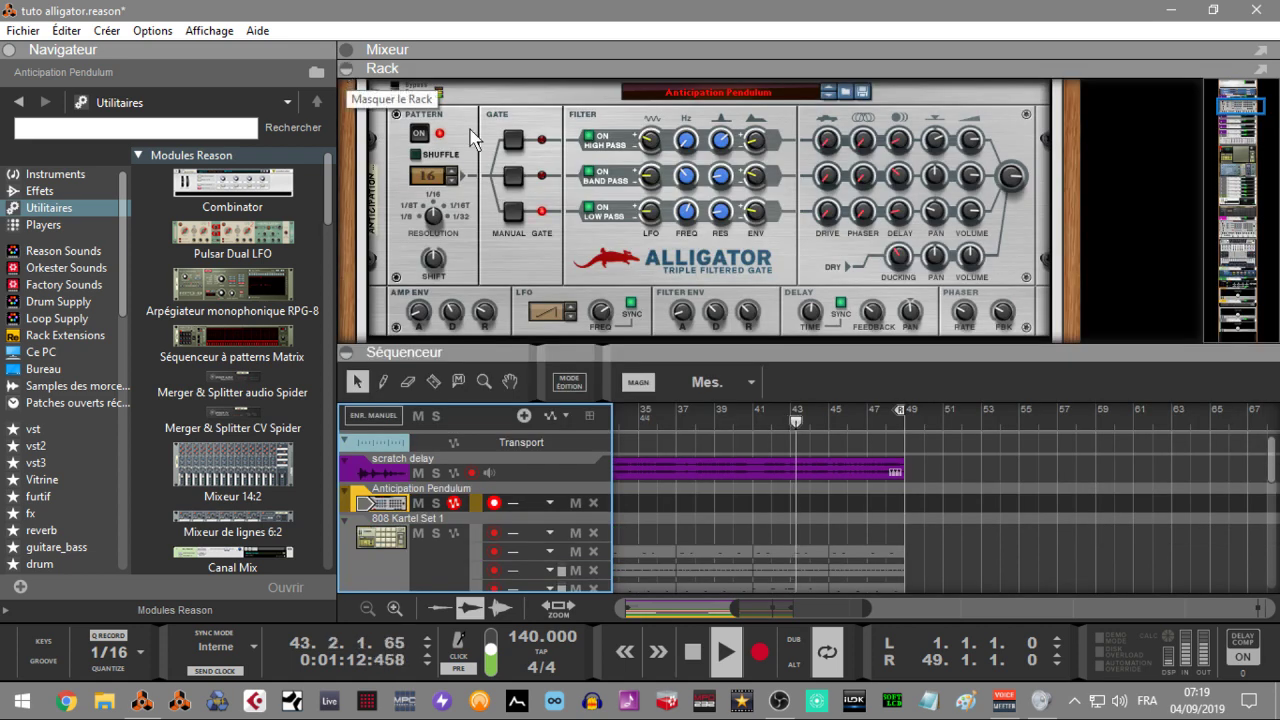
left_click(347, 352)
key("space")
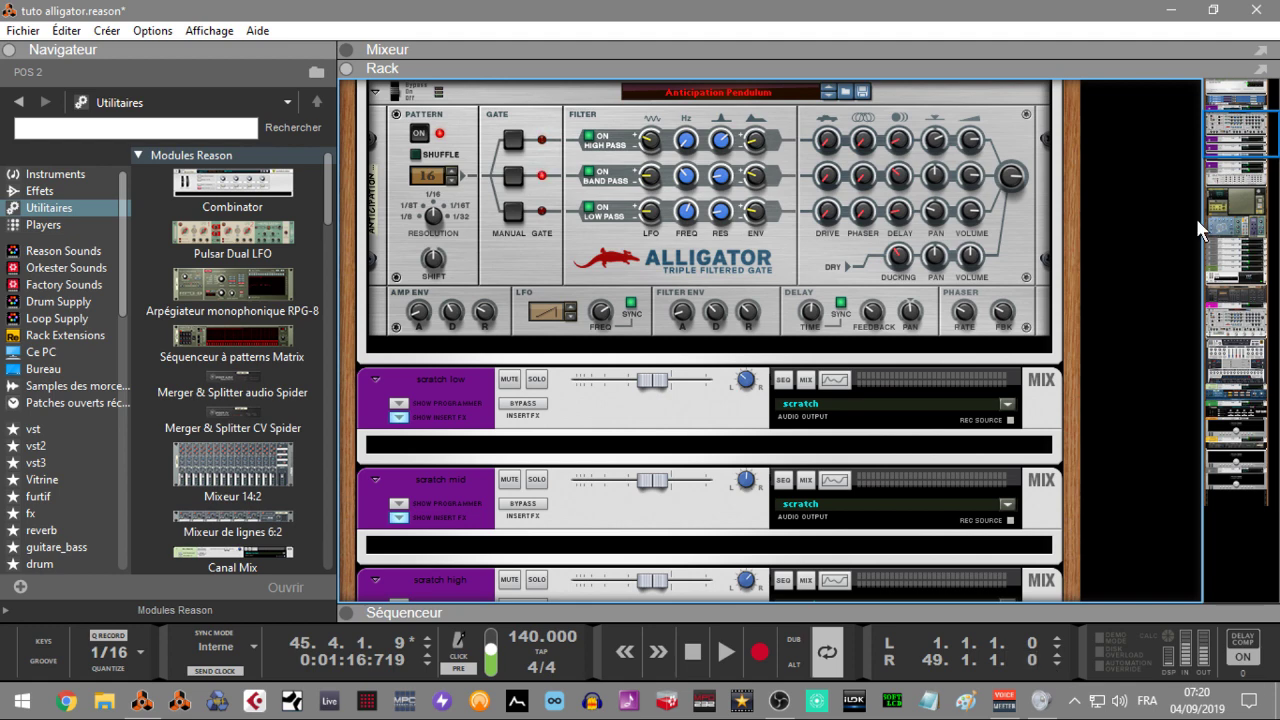
Solo the scratch delay channel in the rack and play the song from the start.
left_click_drag(1256, 150, 1247, 126)
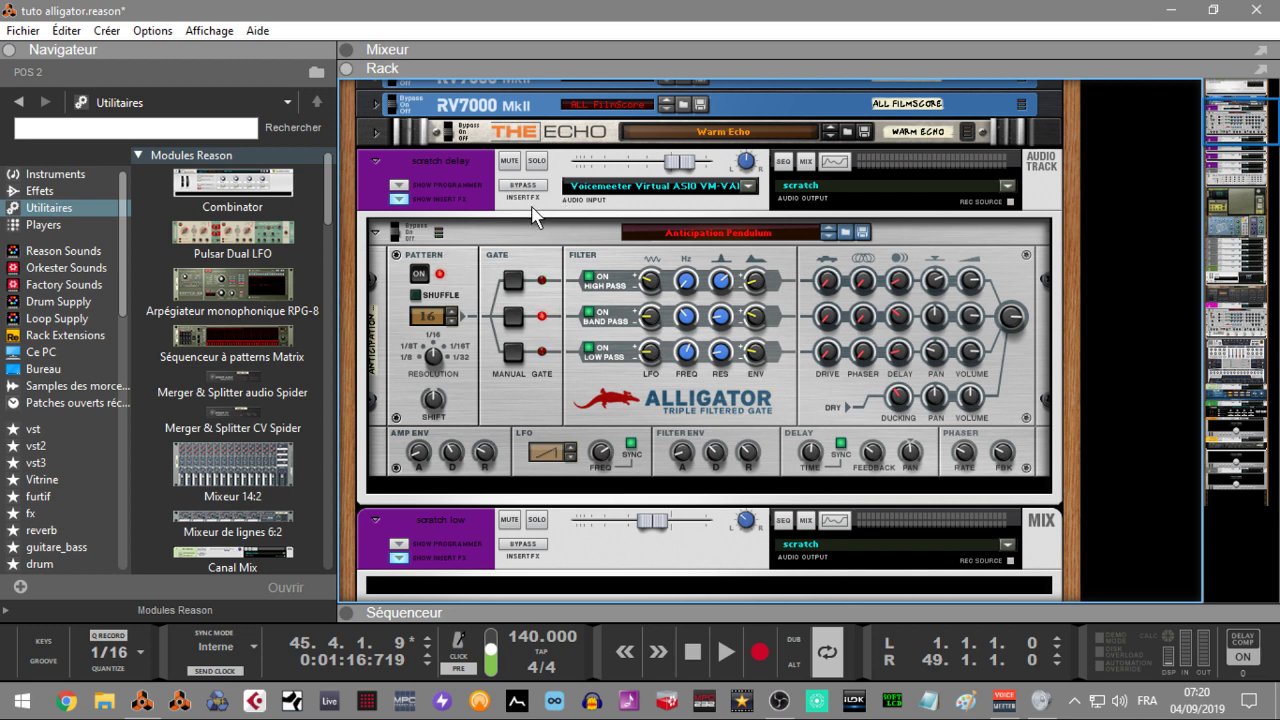
left_click(538, 162)
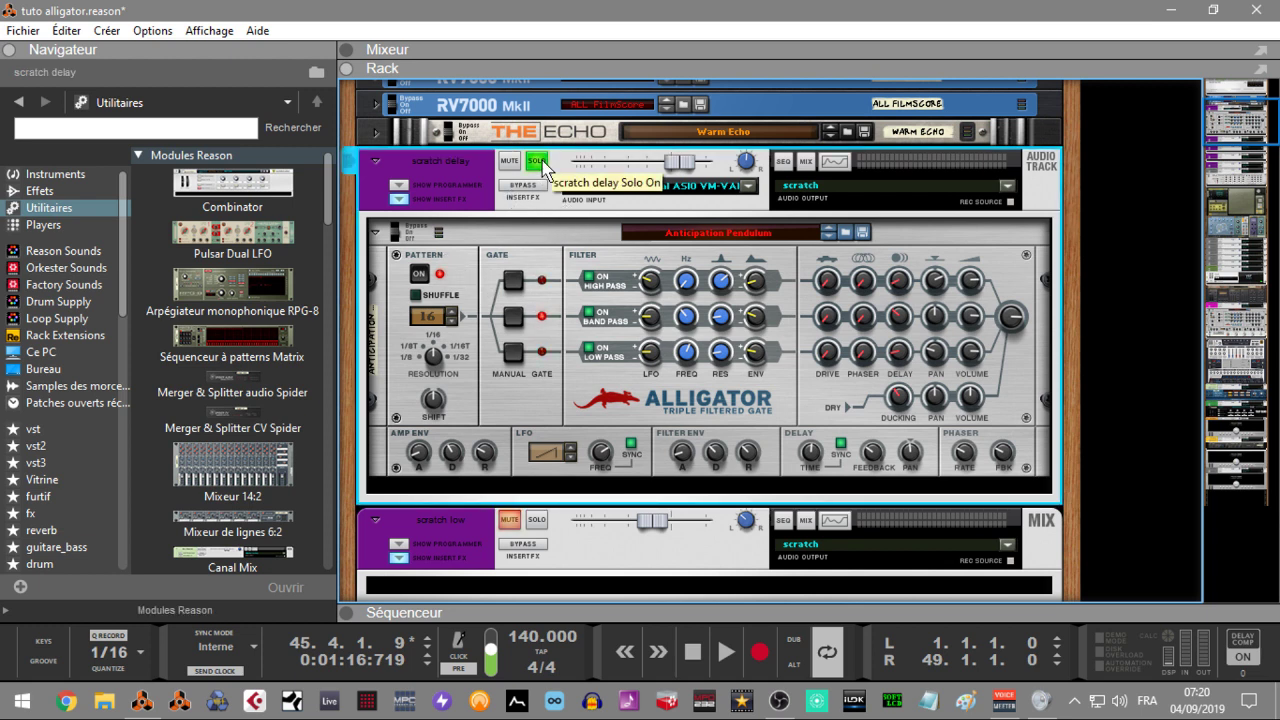
key("Home")
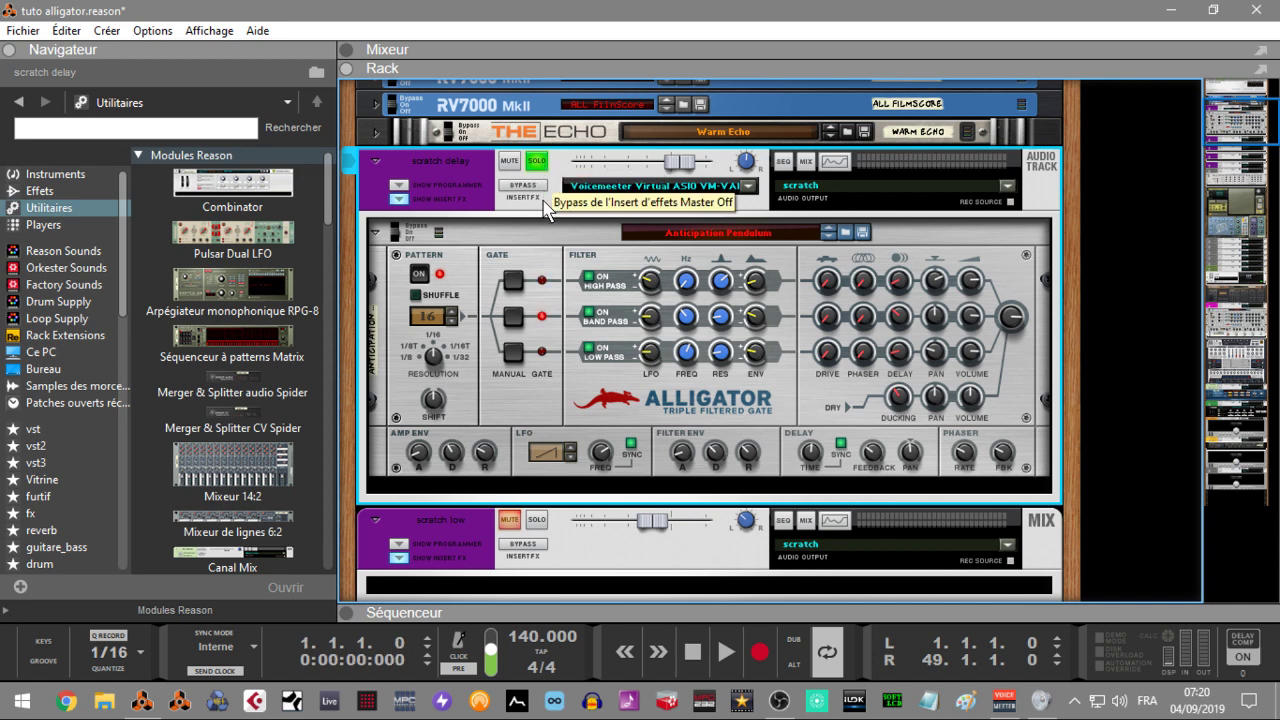
key("space")
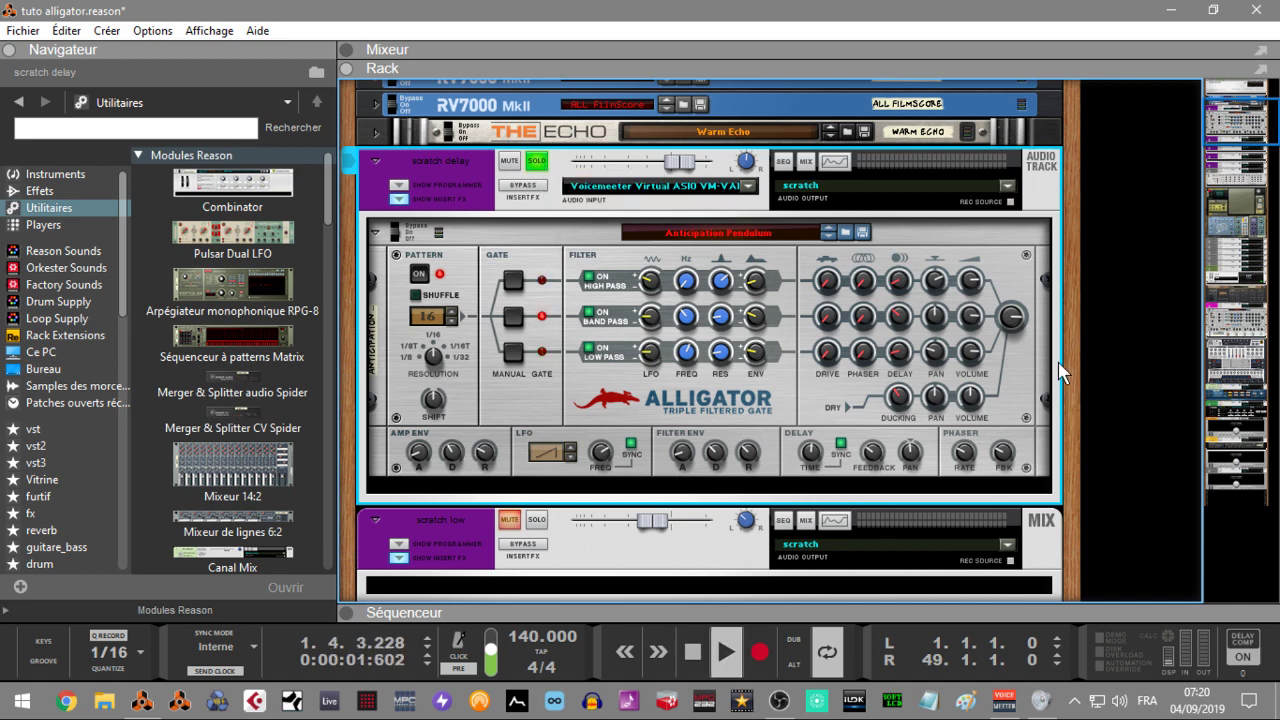
Add the scratch, scratch high, scratch mid and scratch low channels to the solo, listen with the Alligator in view, and stop playback.
left_click_drag(1228, 116, 1232, 163)
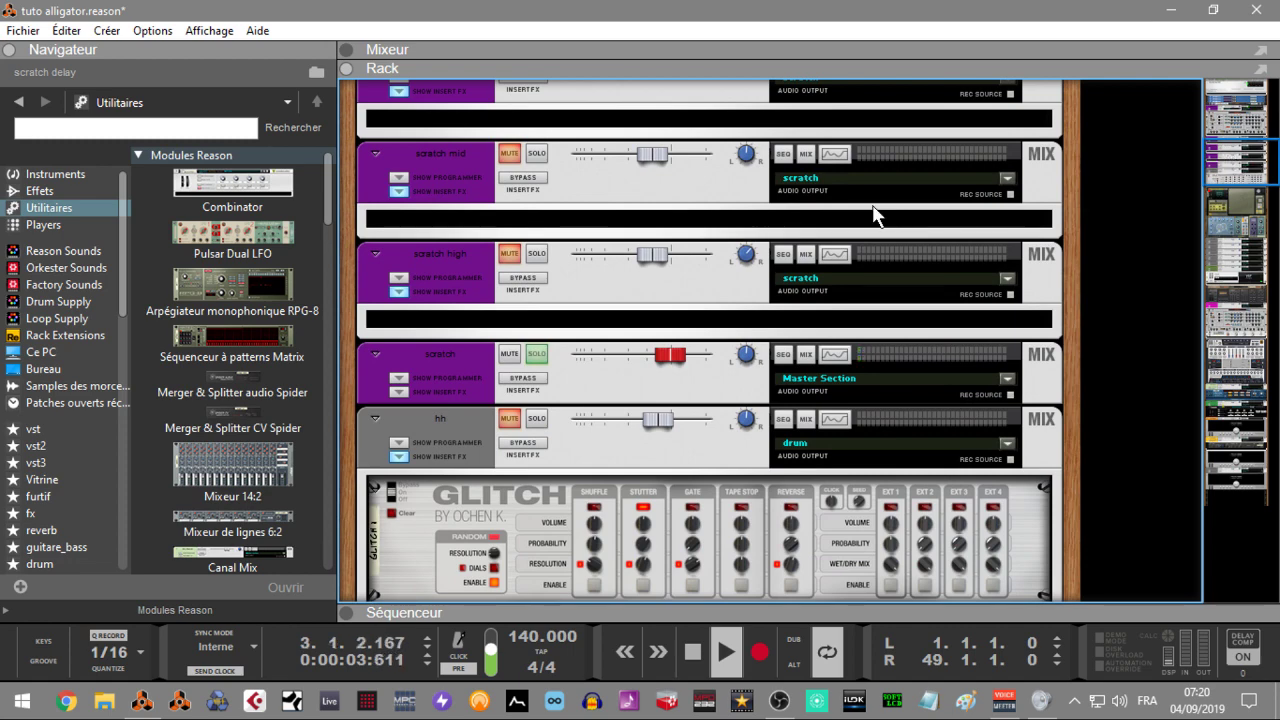
left_click(537, 356)
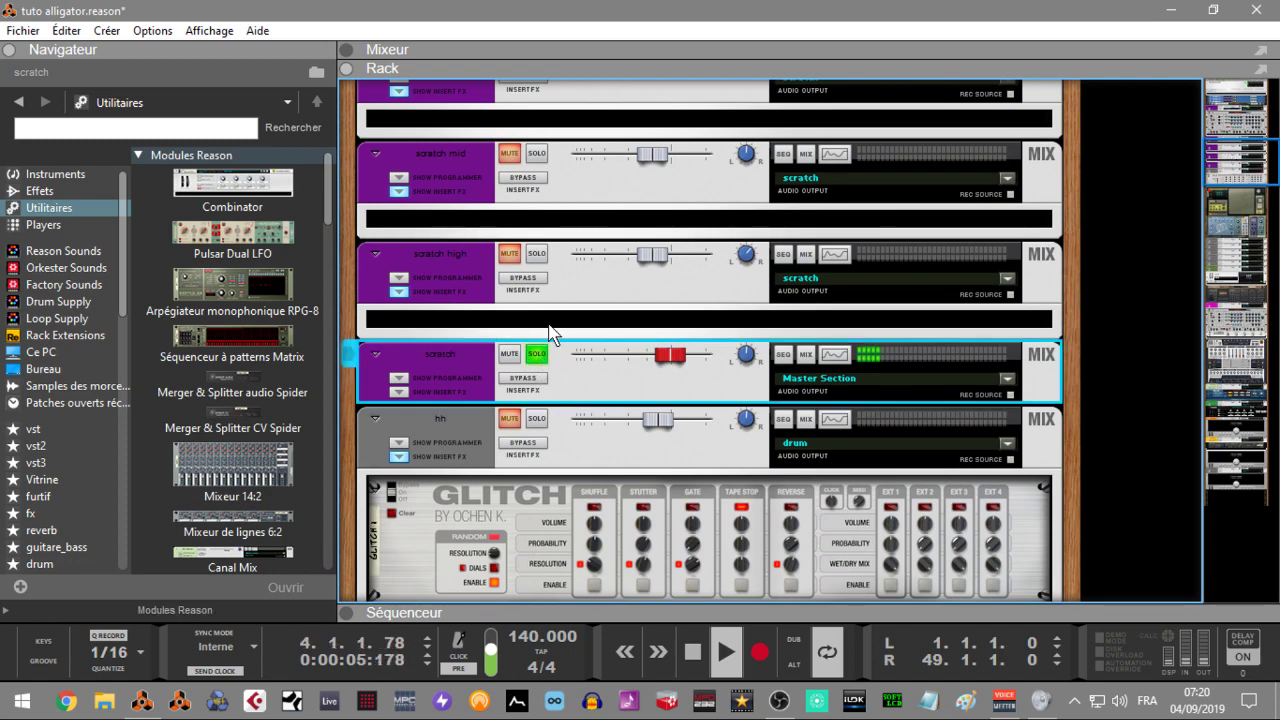
left_click(537, 254)
left_click(537, 154)
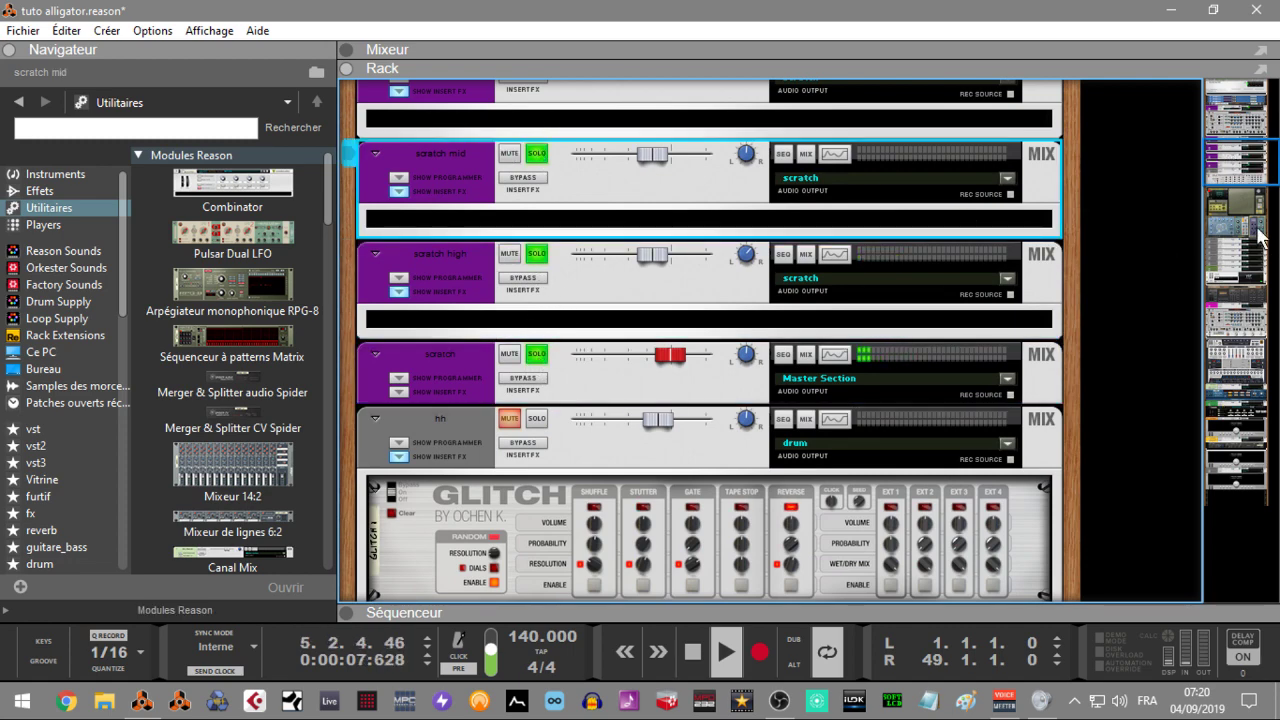
left_click_drag(1240, 164, 1222, 134)
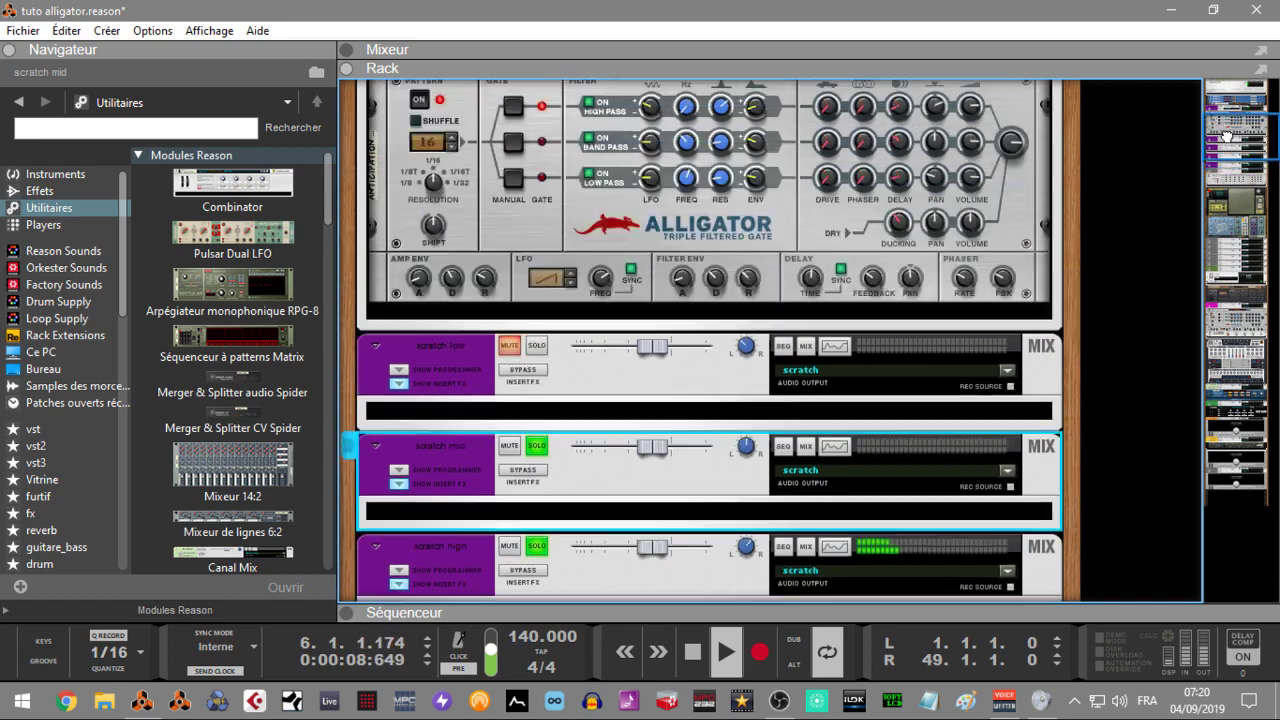
left_click(538, 347)
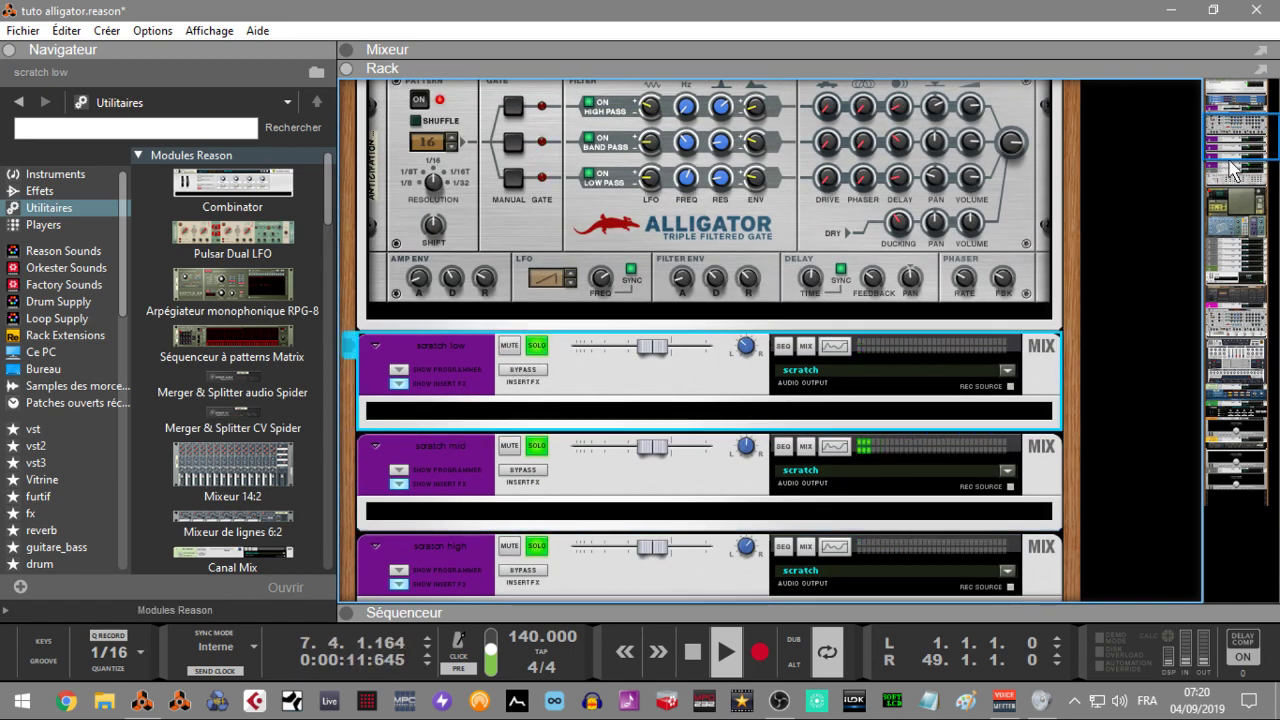
left_click_drag(1232, 170, 1232, 118)
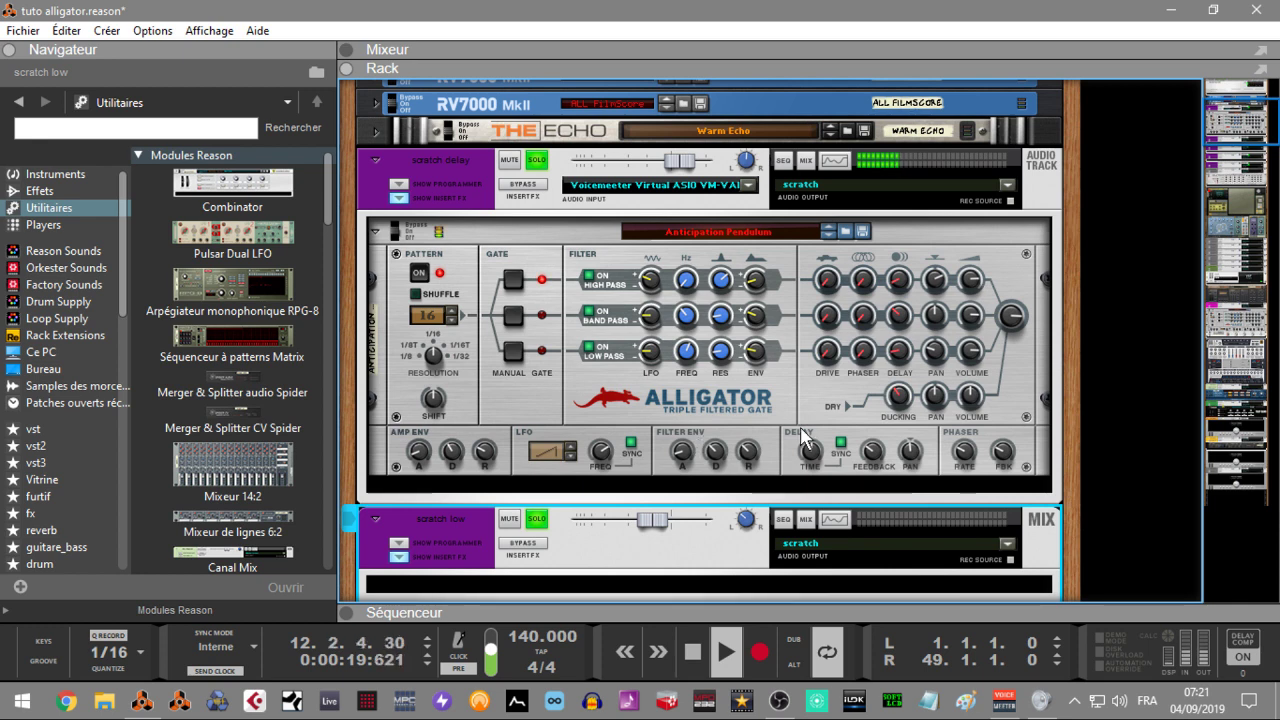
key("space")
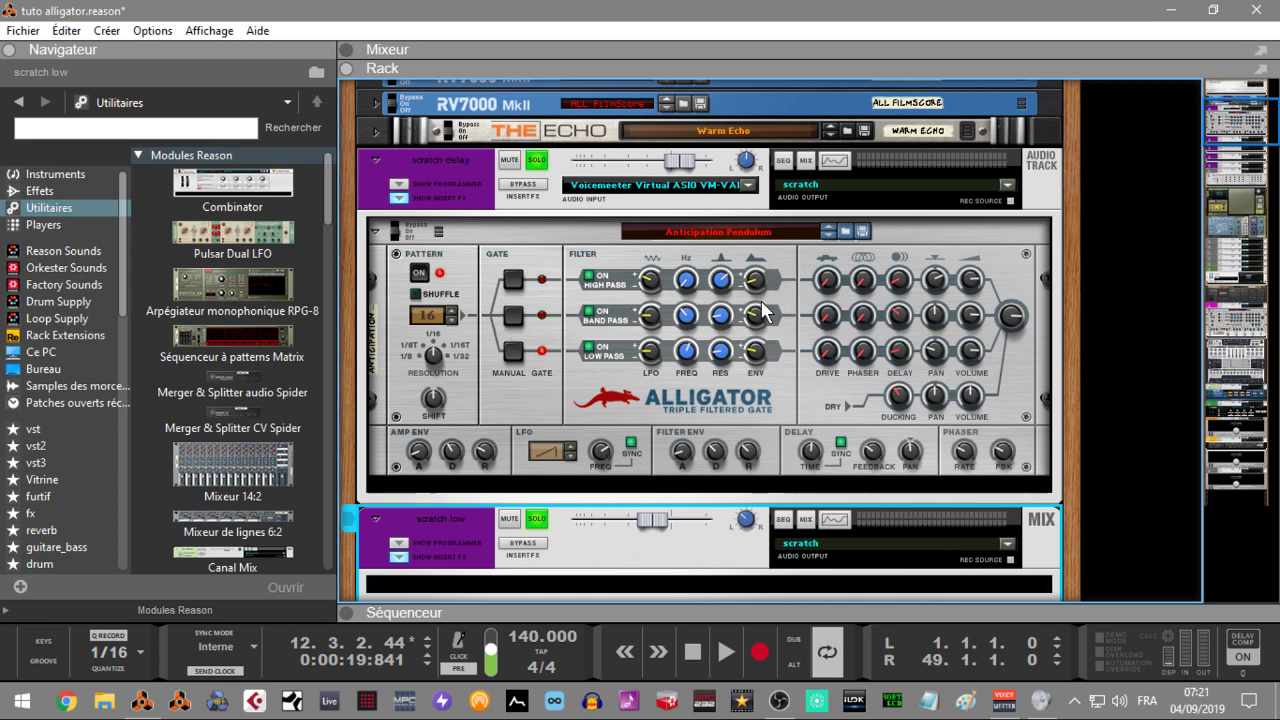
Examine the Alligator's front controls, its rear insert and band output cabling, and the scratch low, mid and high channels.
key("Tab")
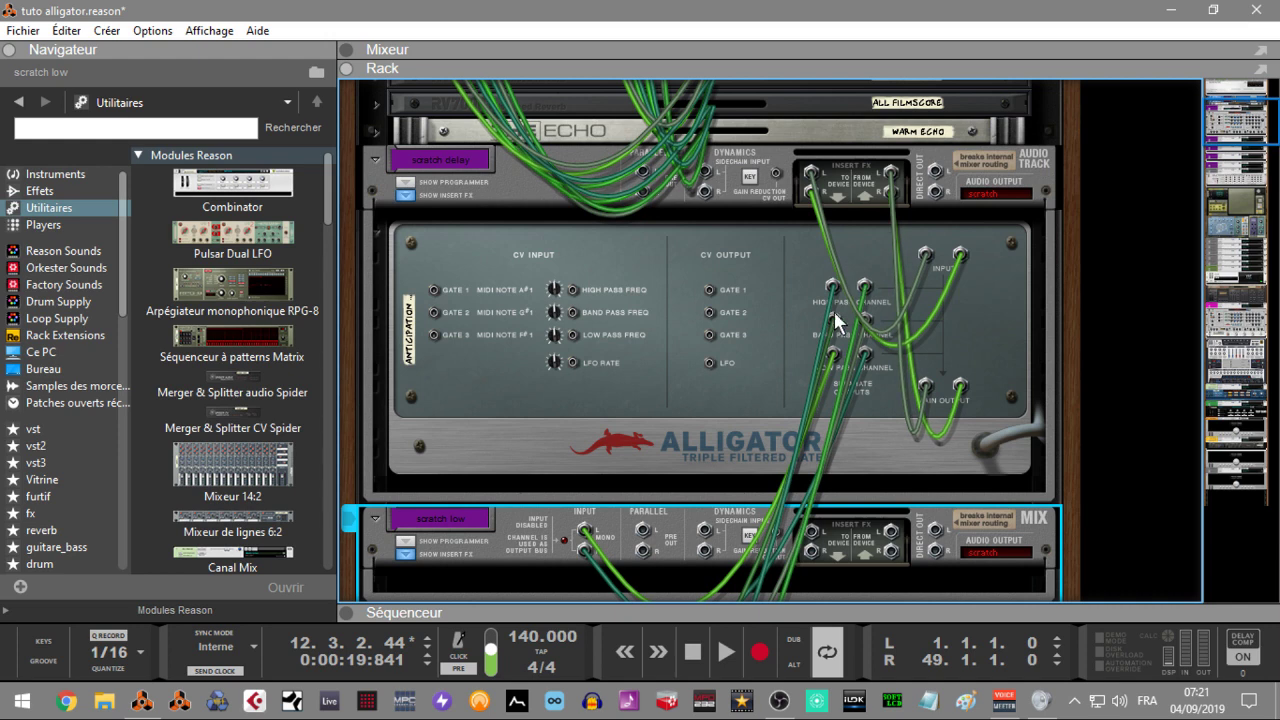
key("Tab")
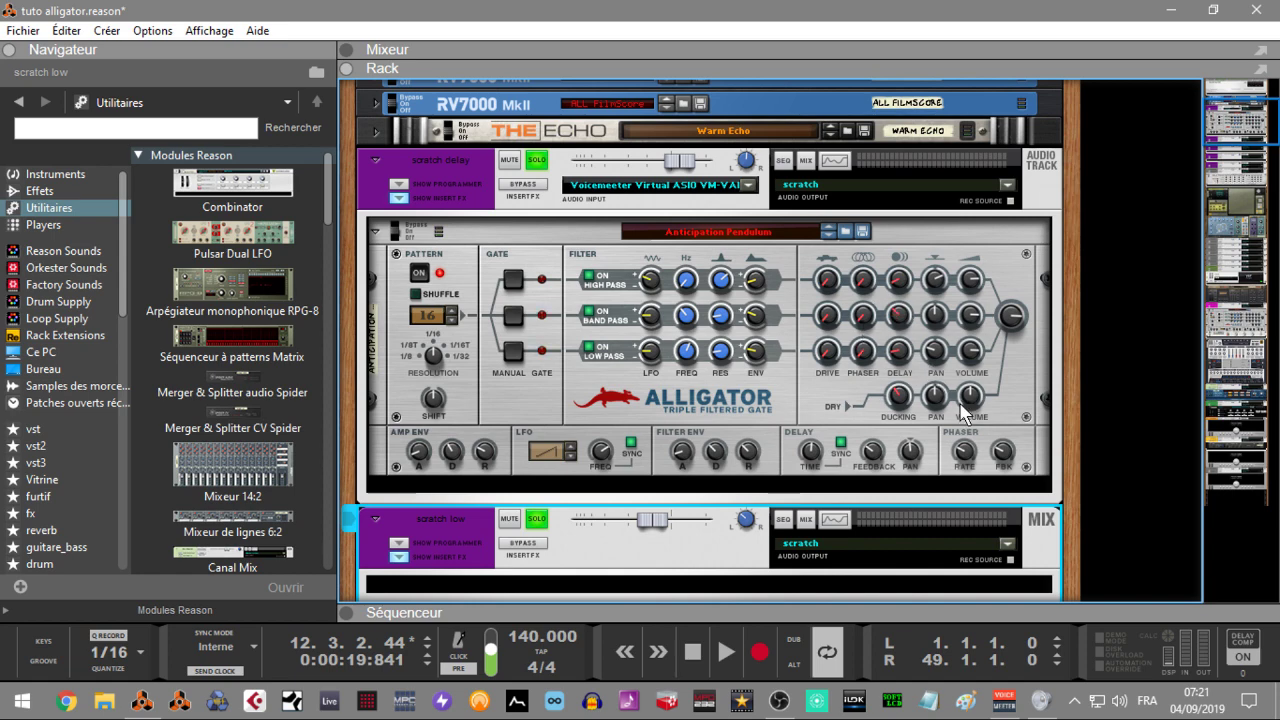
key("Tab")
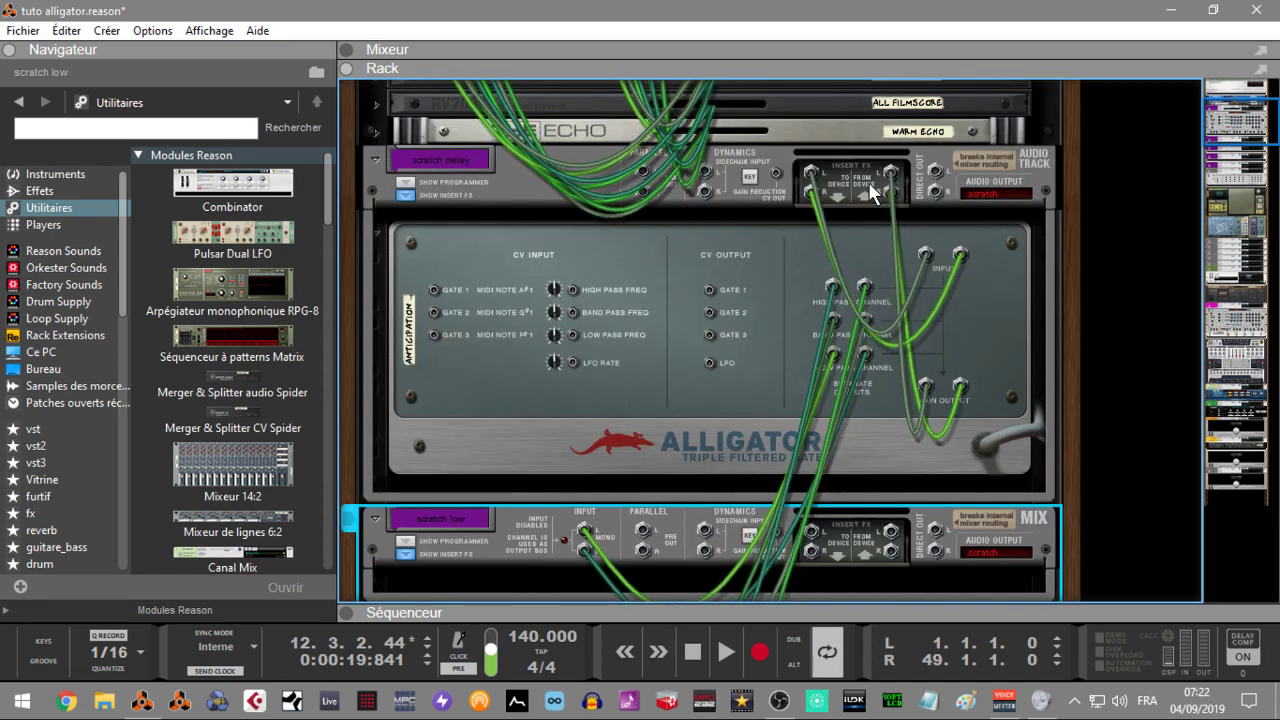
key("Tab")
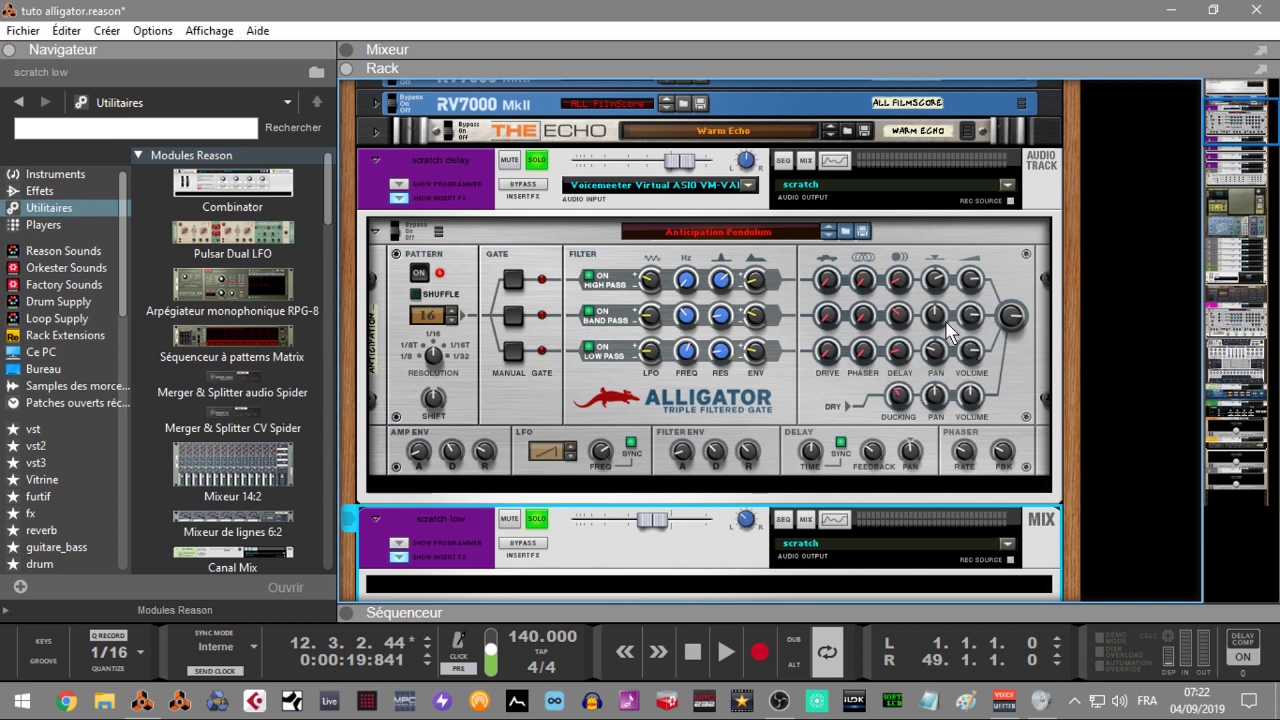
key("Tab")
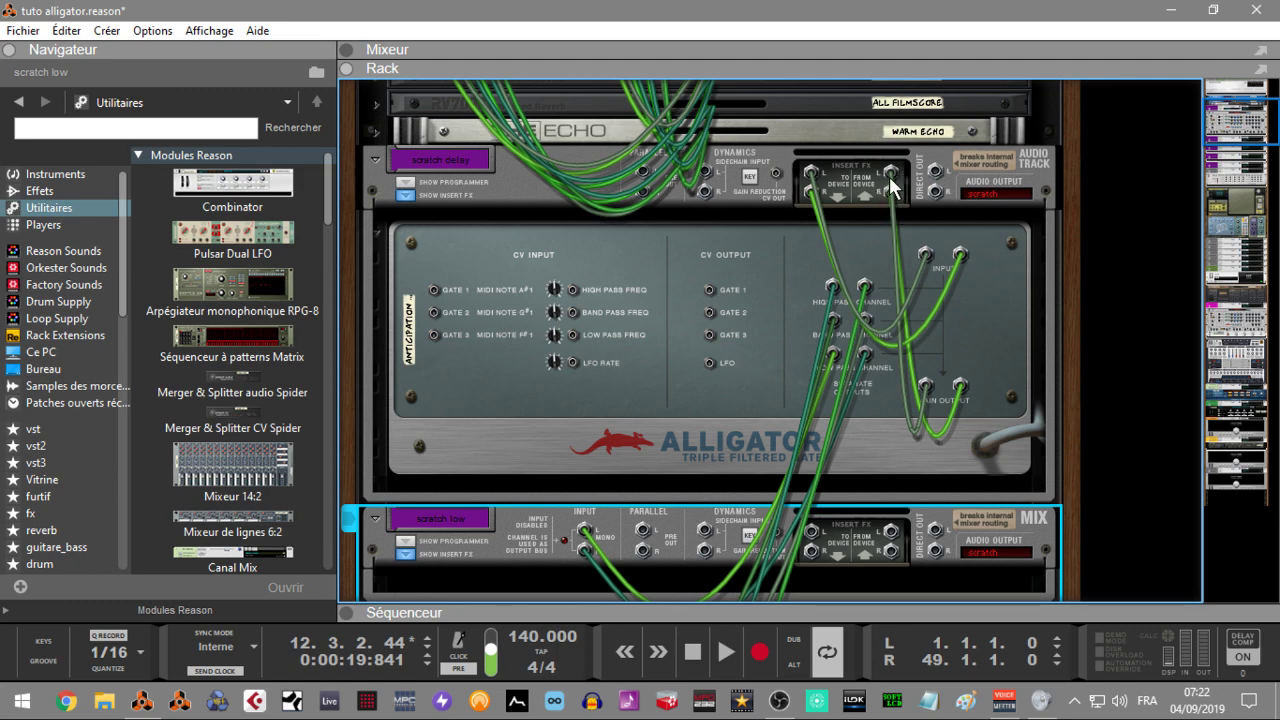
key("Tab")
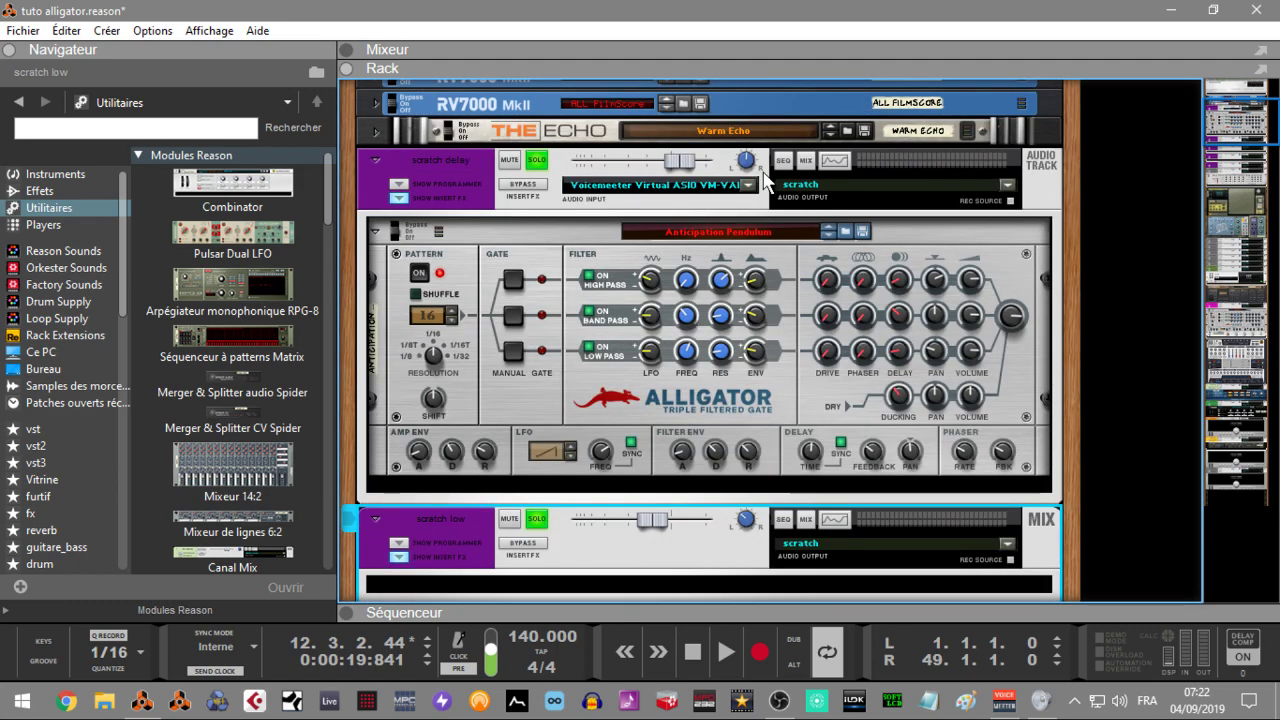
left_click_drag(1223, 127, 1220, 160)
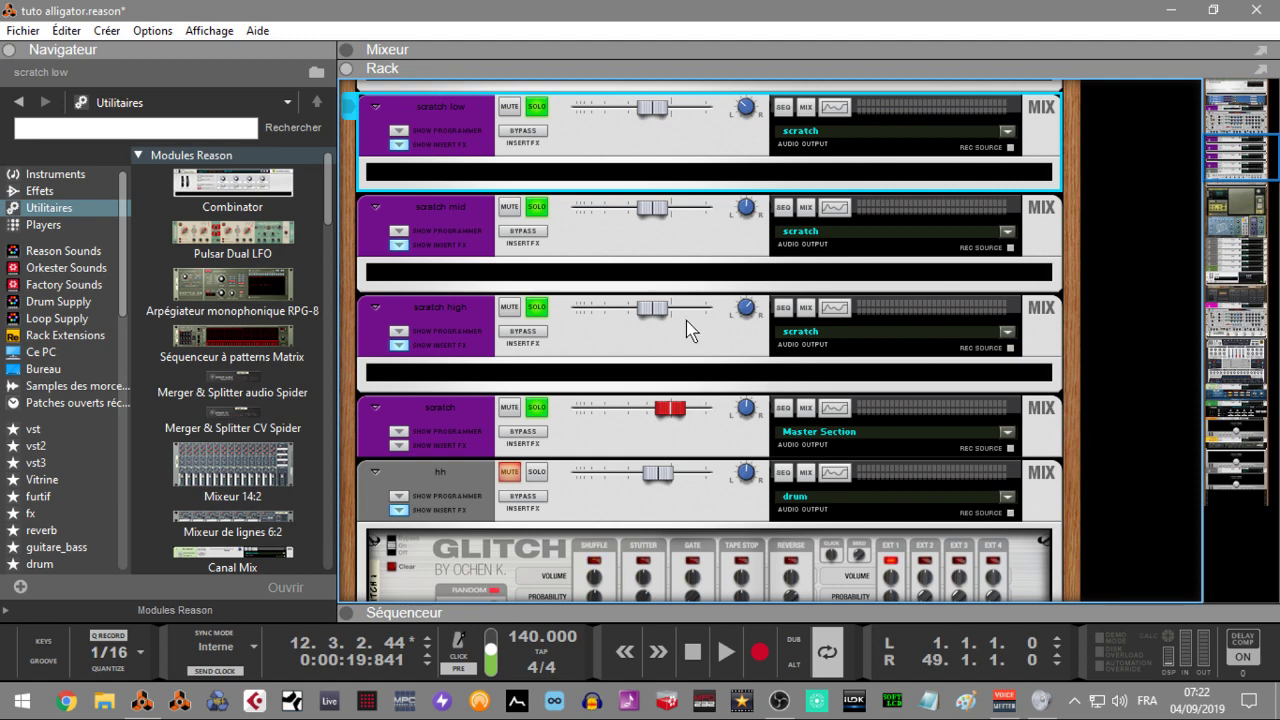
left_click_drag(1226, 172, 1204, 144)
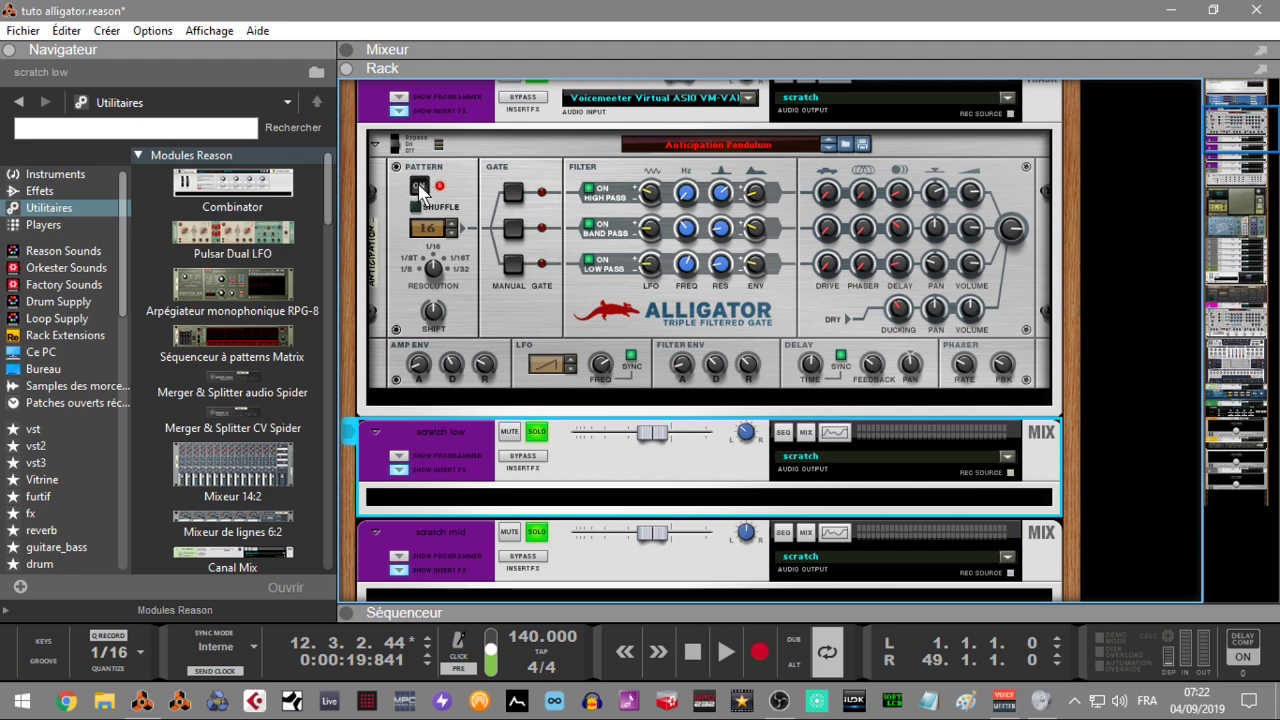
Switch the Alligator's pattern off and back on while examining the CV inputs and gate CV outputs on its rear.
left_click(420, 190)
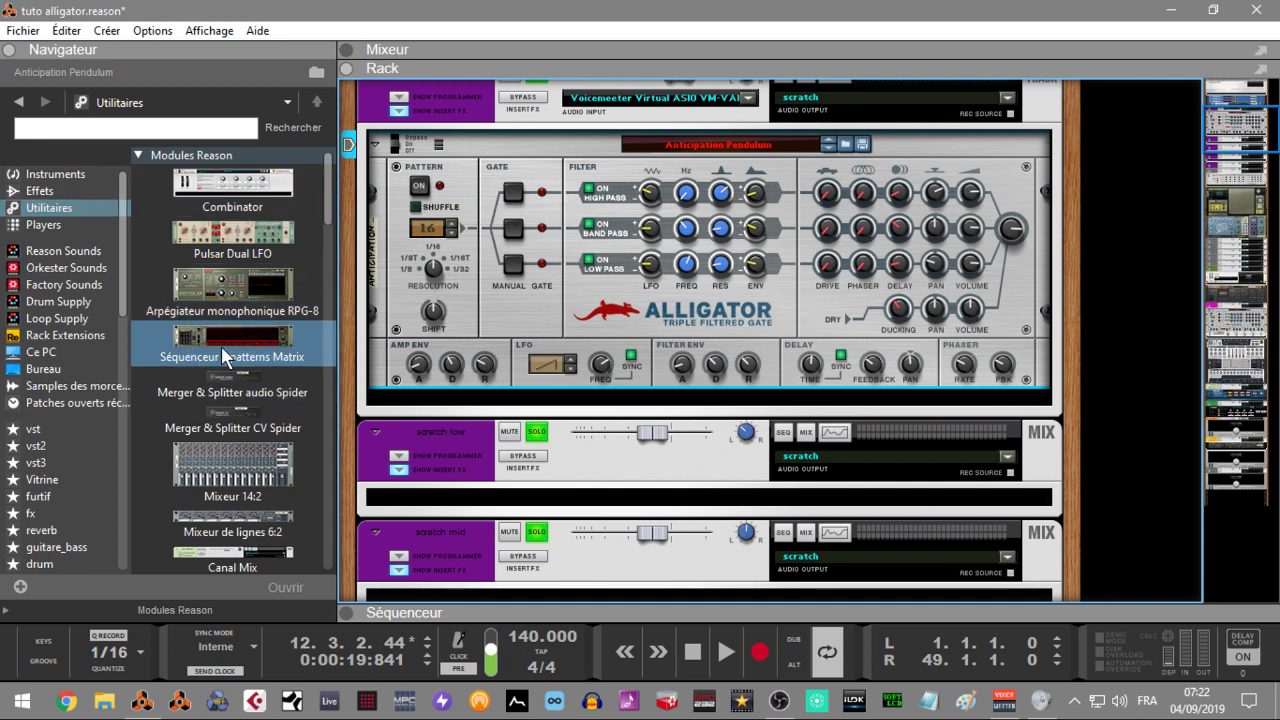
key("Tab")
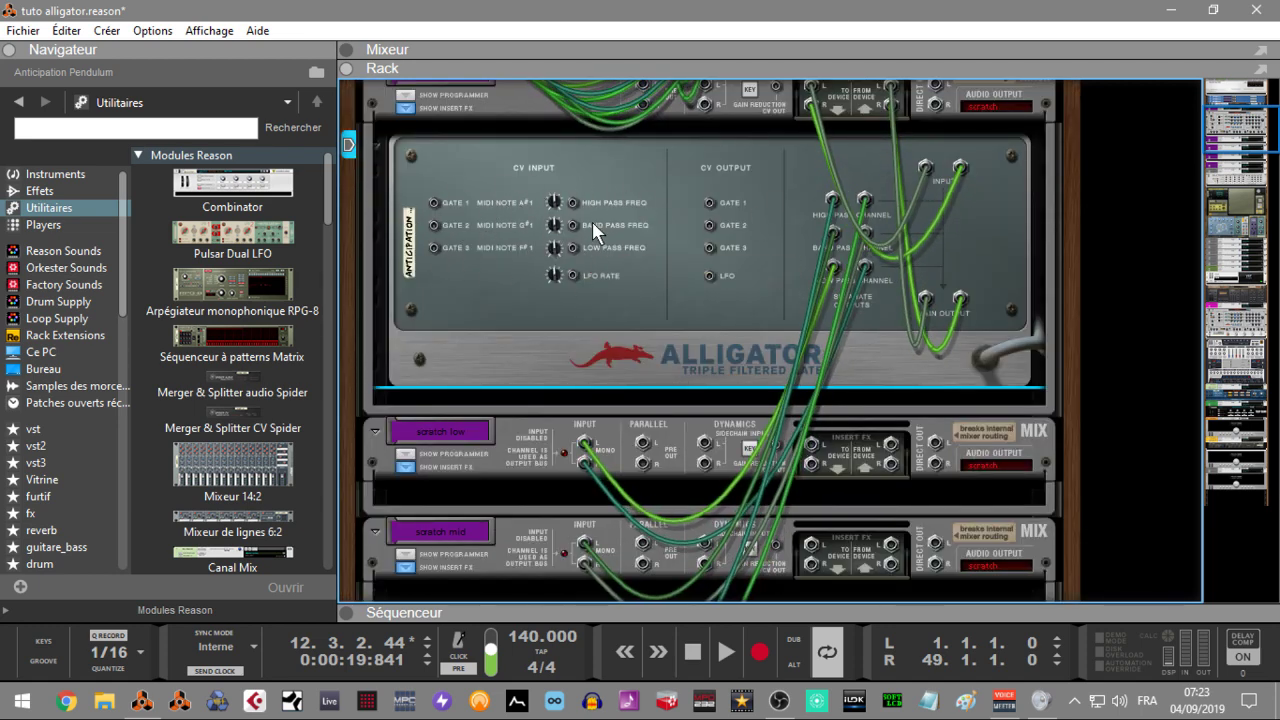
key("Tab")
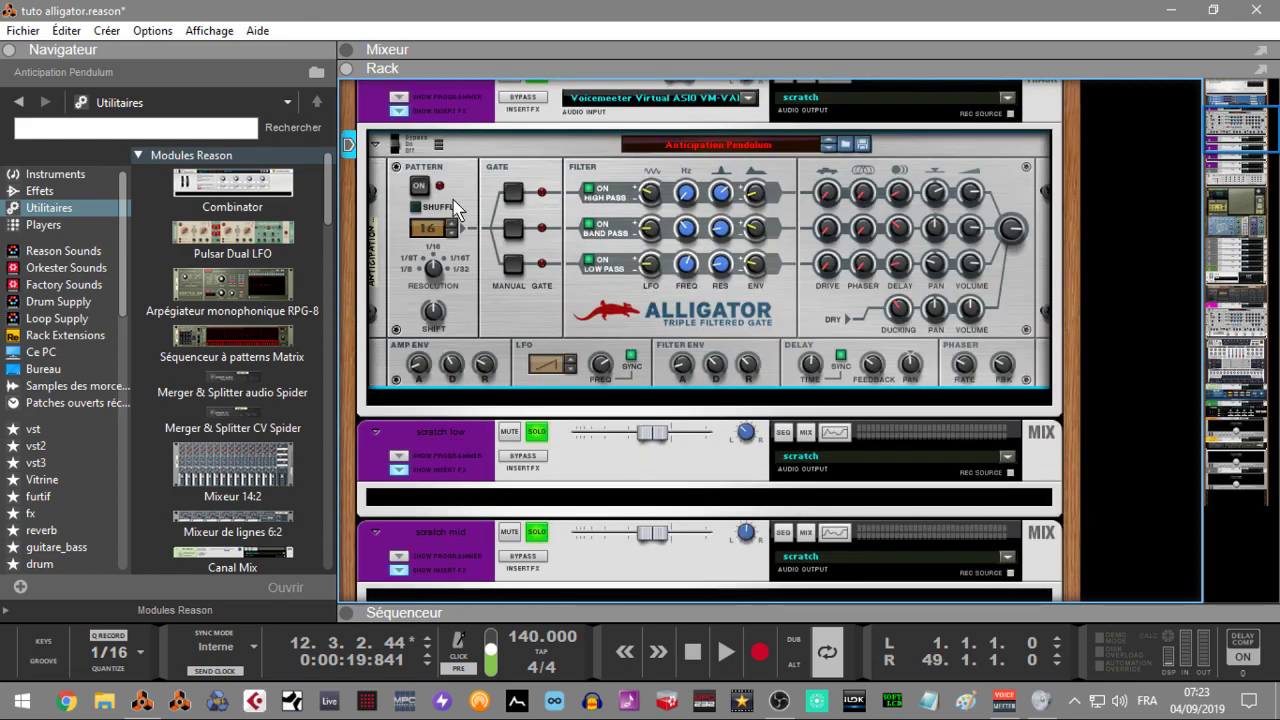
key("Tab")
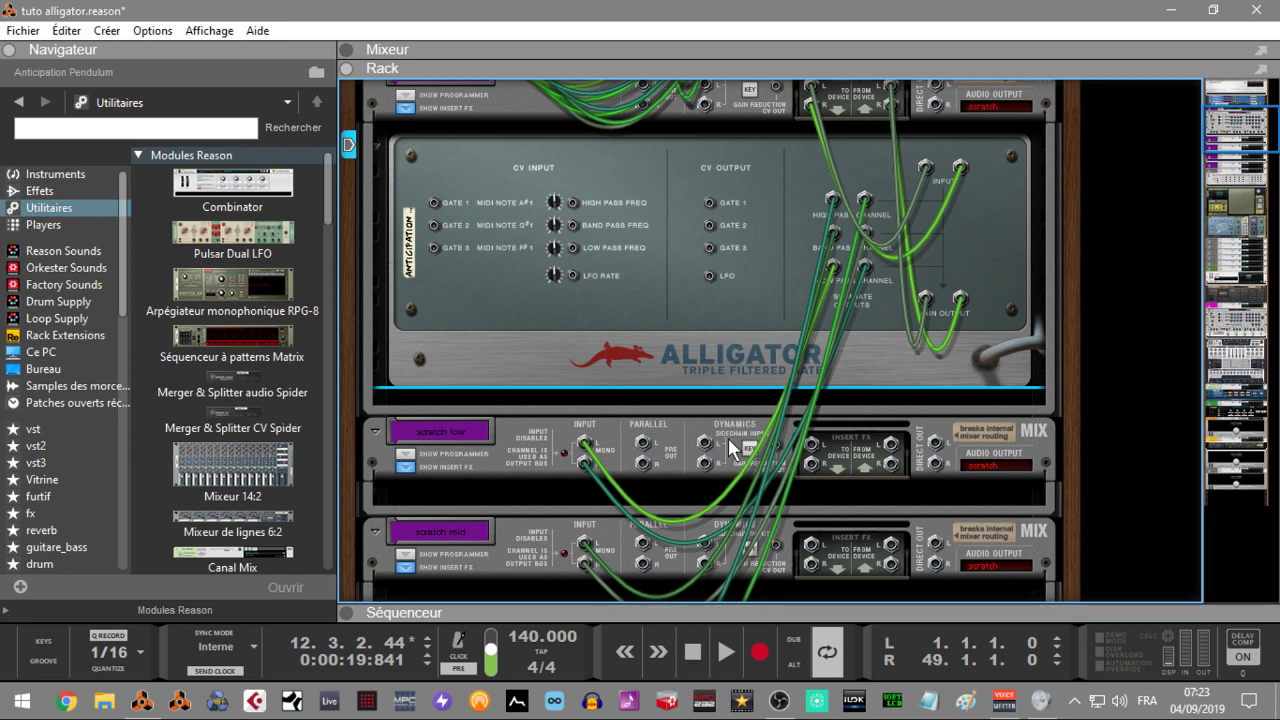
key("Tab")
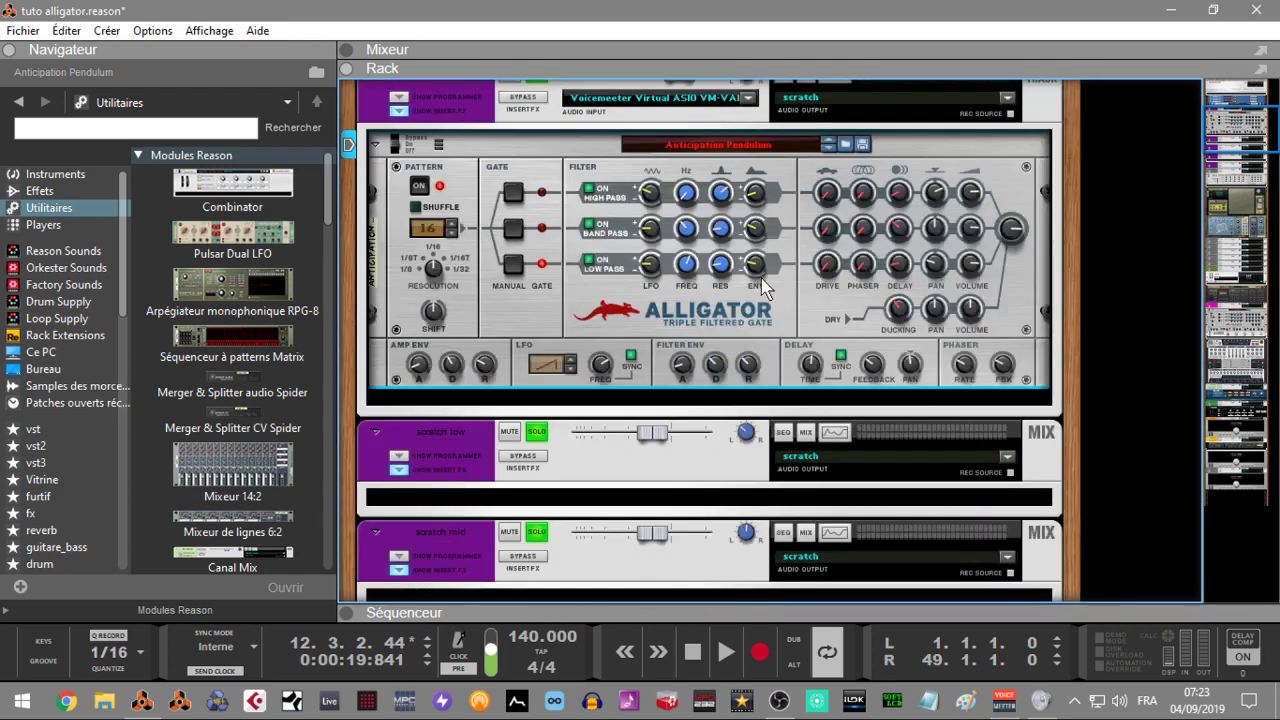
key("Tab")
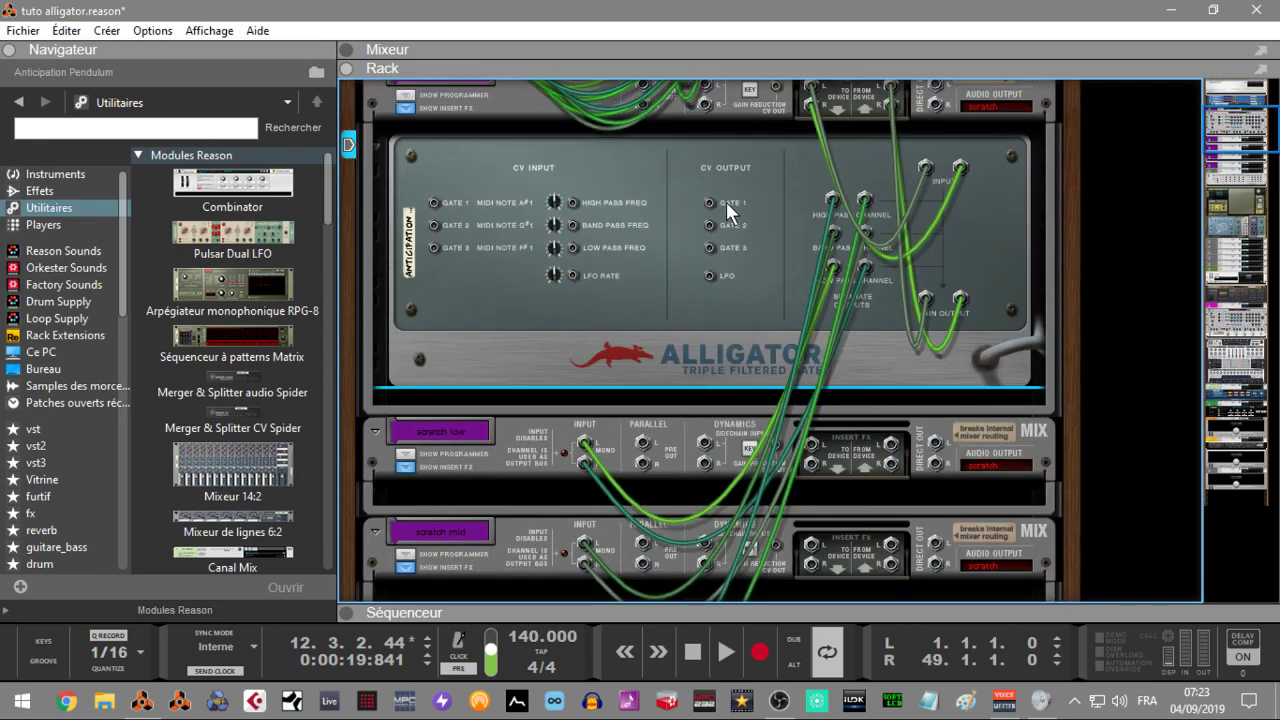
key("Tab")
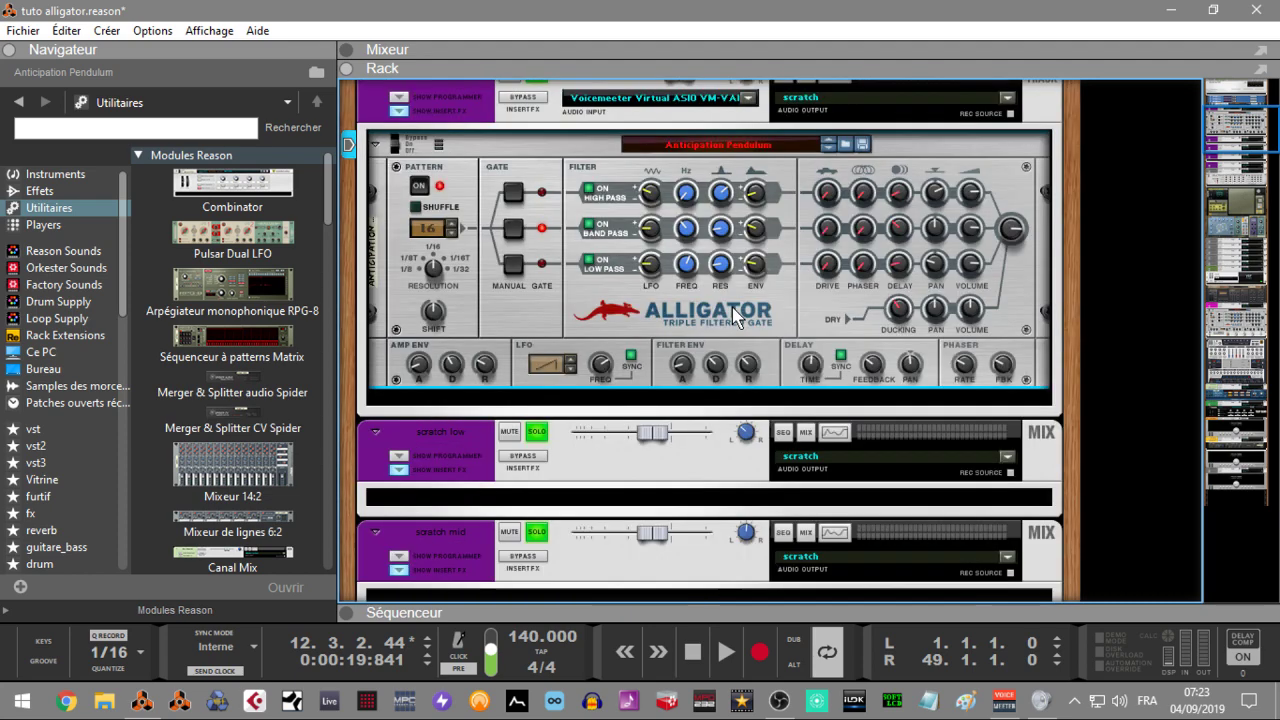
Trigger the Alligator's Gate 1 manually several times.
left_click(522, 203)
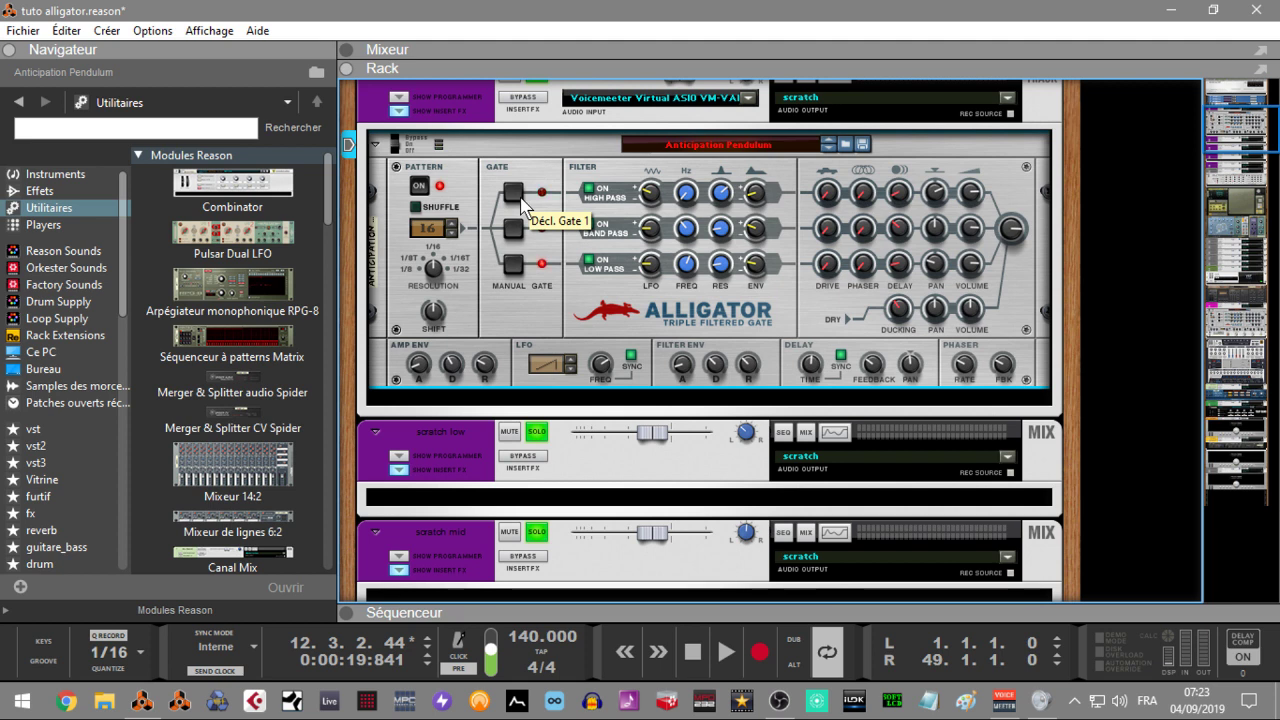
left_click(522, 203)
left_click(522, 203)
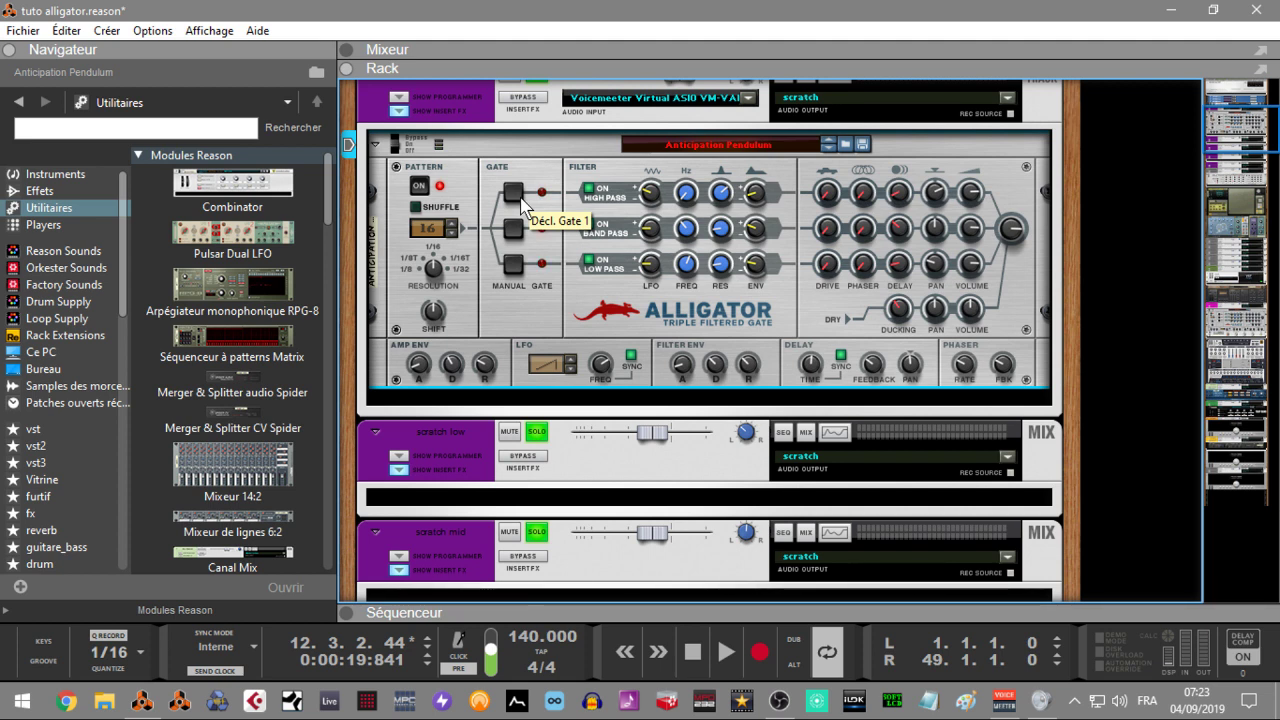